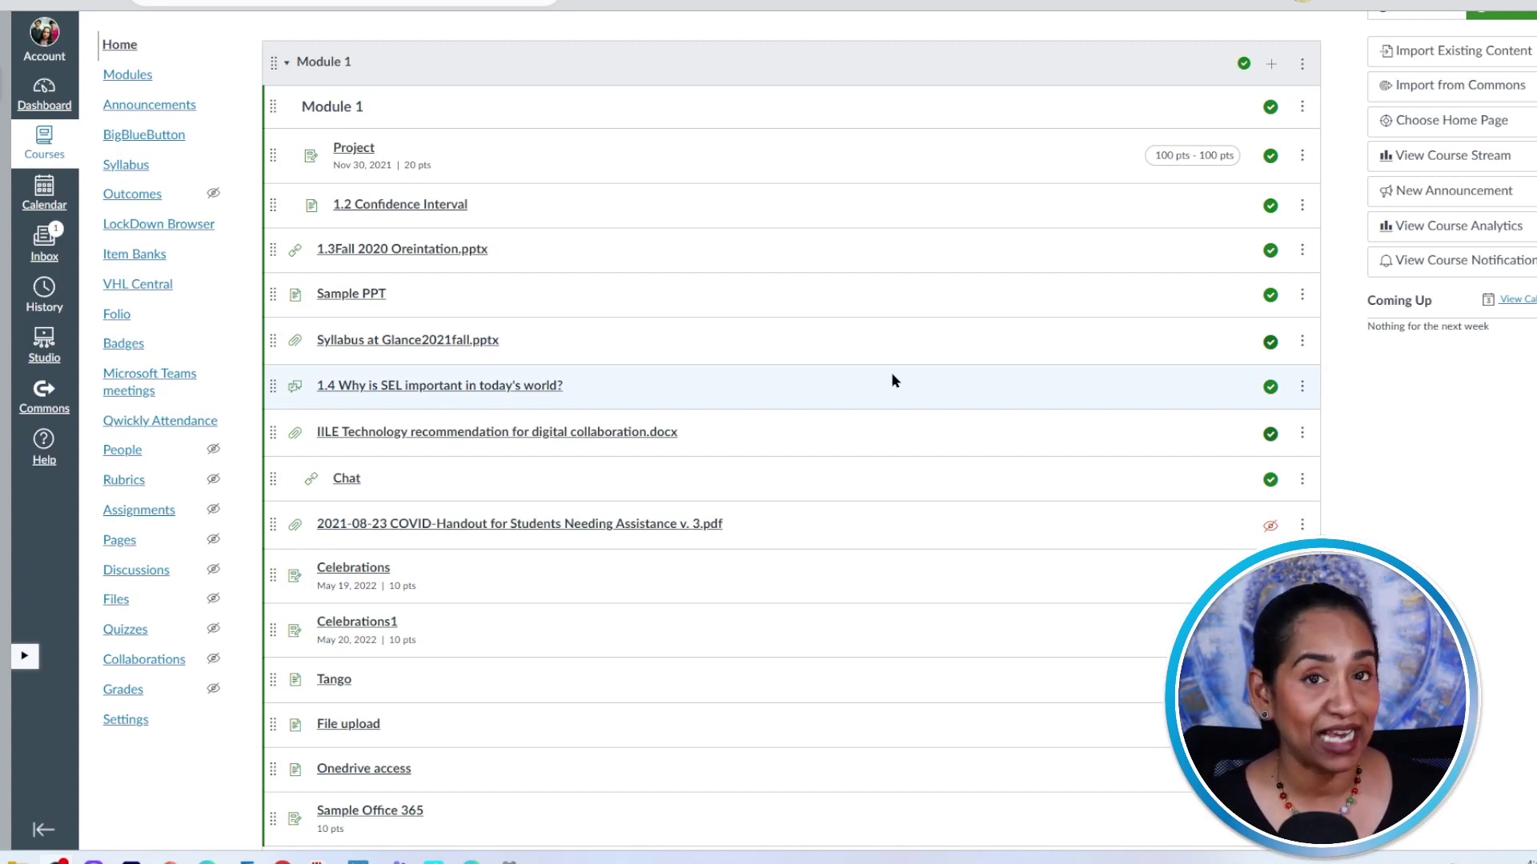
- Open the course Settings Navigation tab and bring the hidden Chat item into view
{"action": "left_click", "coordinate": [126, 723]}
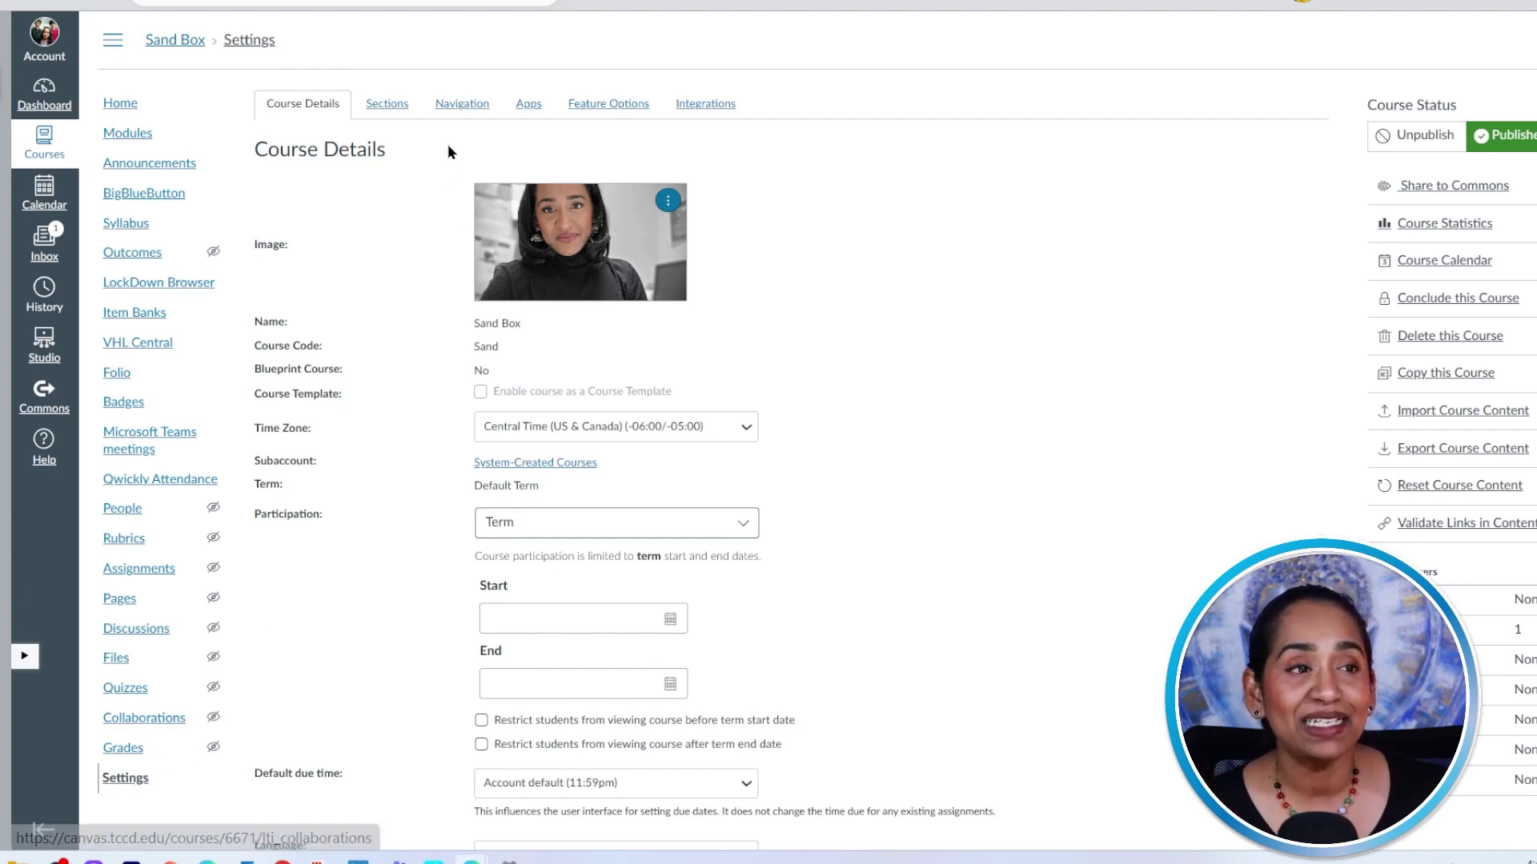
{"action": "left_click", "coordinate": [461, 112]}
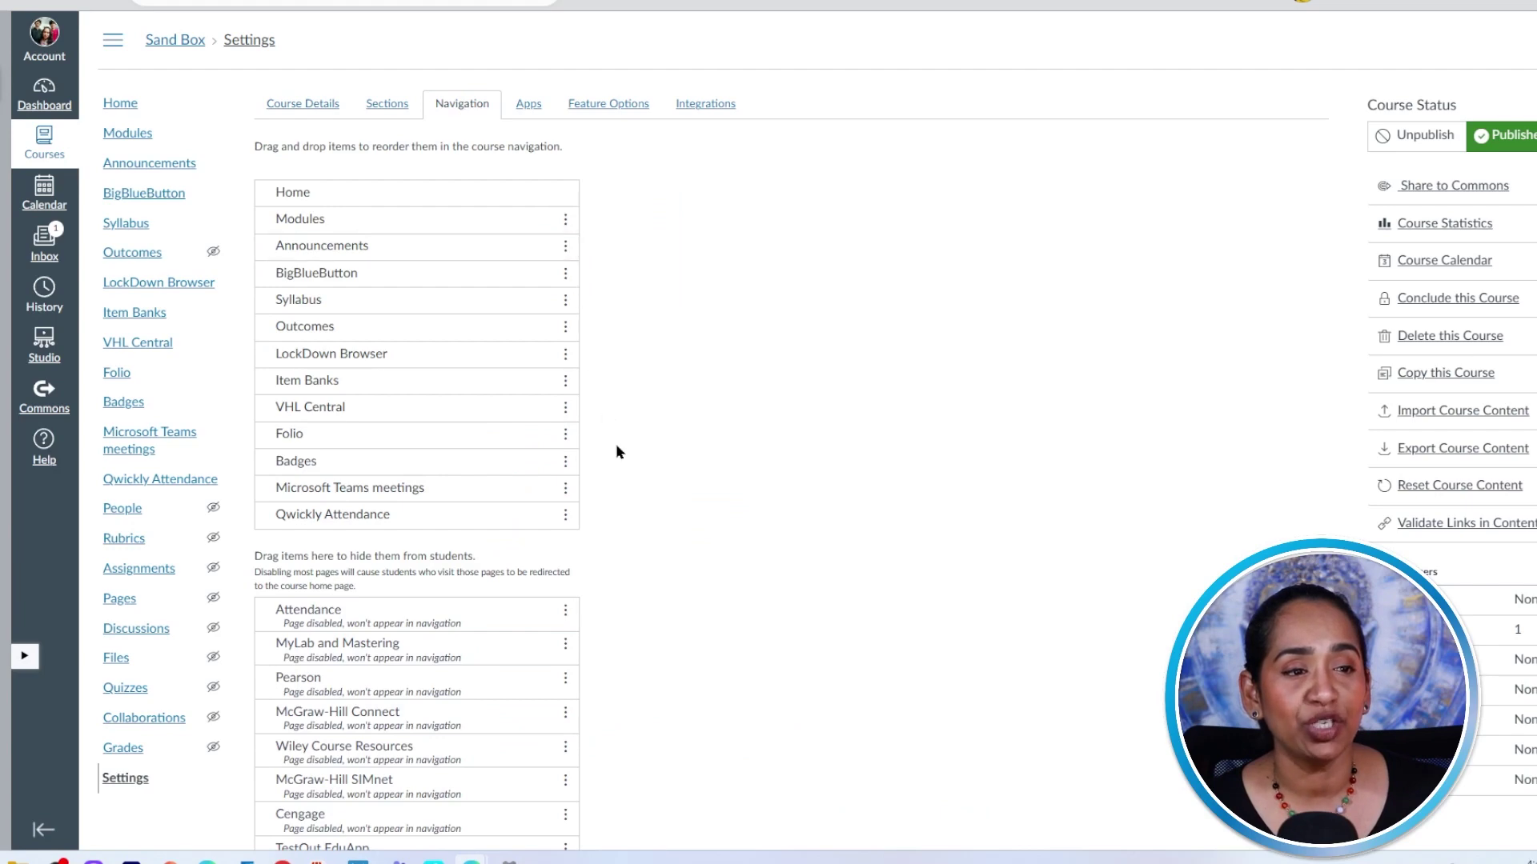
{"action": "scroll", "coordinate": [617, 449], "scroll_direction": "down", "scroll_amount": 2}
{"action": "scroll", "coordinate": [617, 449], "scroll_direction": "down", "scroll_amount": 5}
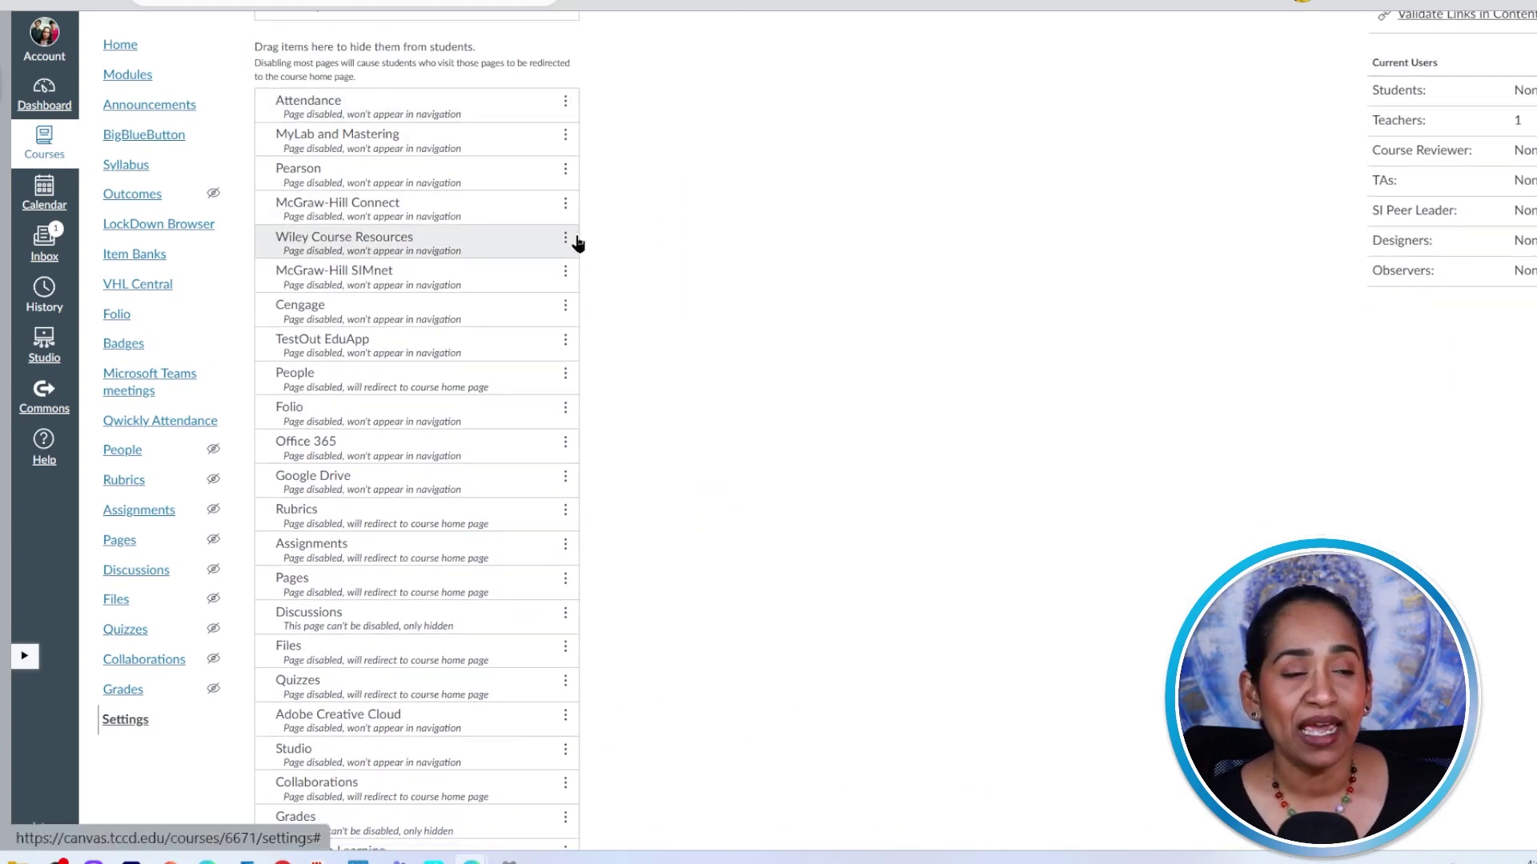
{"action": "scroll", "coordinate": [531, 541], "scroll_direction": "down", "scroll_amount": 3}
{"action": "scroll", "coordinate": [531, 541], "scroll_direction": "down", "scroll_amount": 2}
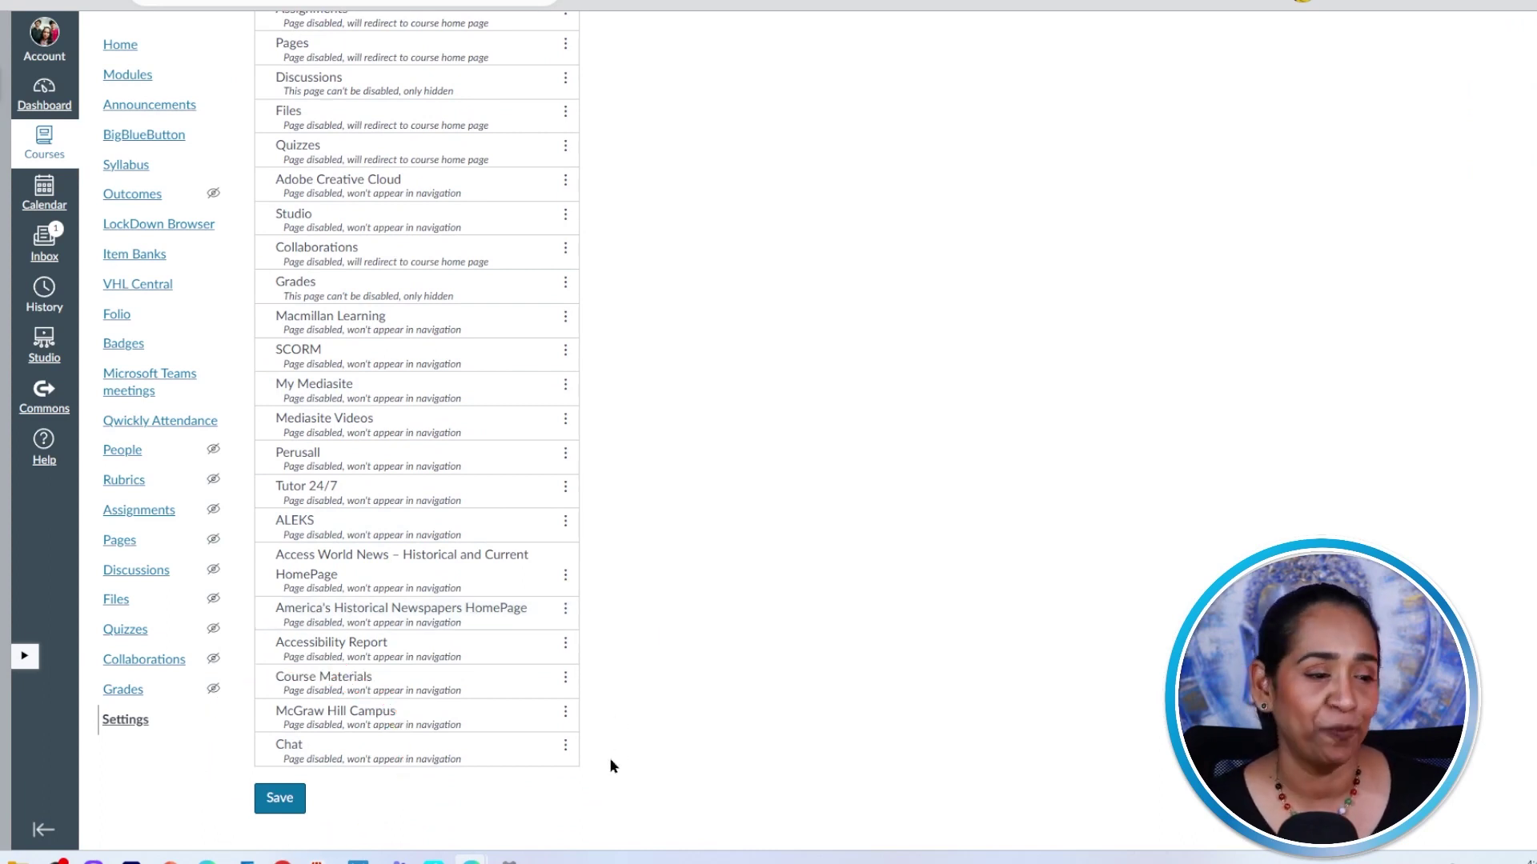
- Enable Chat, place it directly under Home, and save the navigation order
{"action": "left_click", "coordinate": [566, 747]}
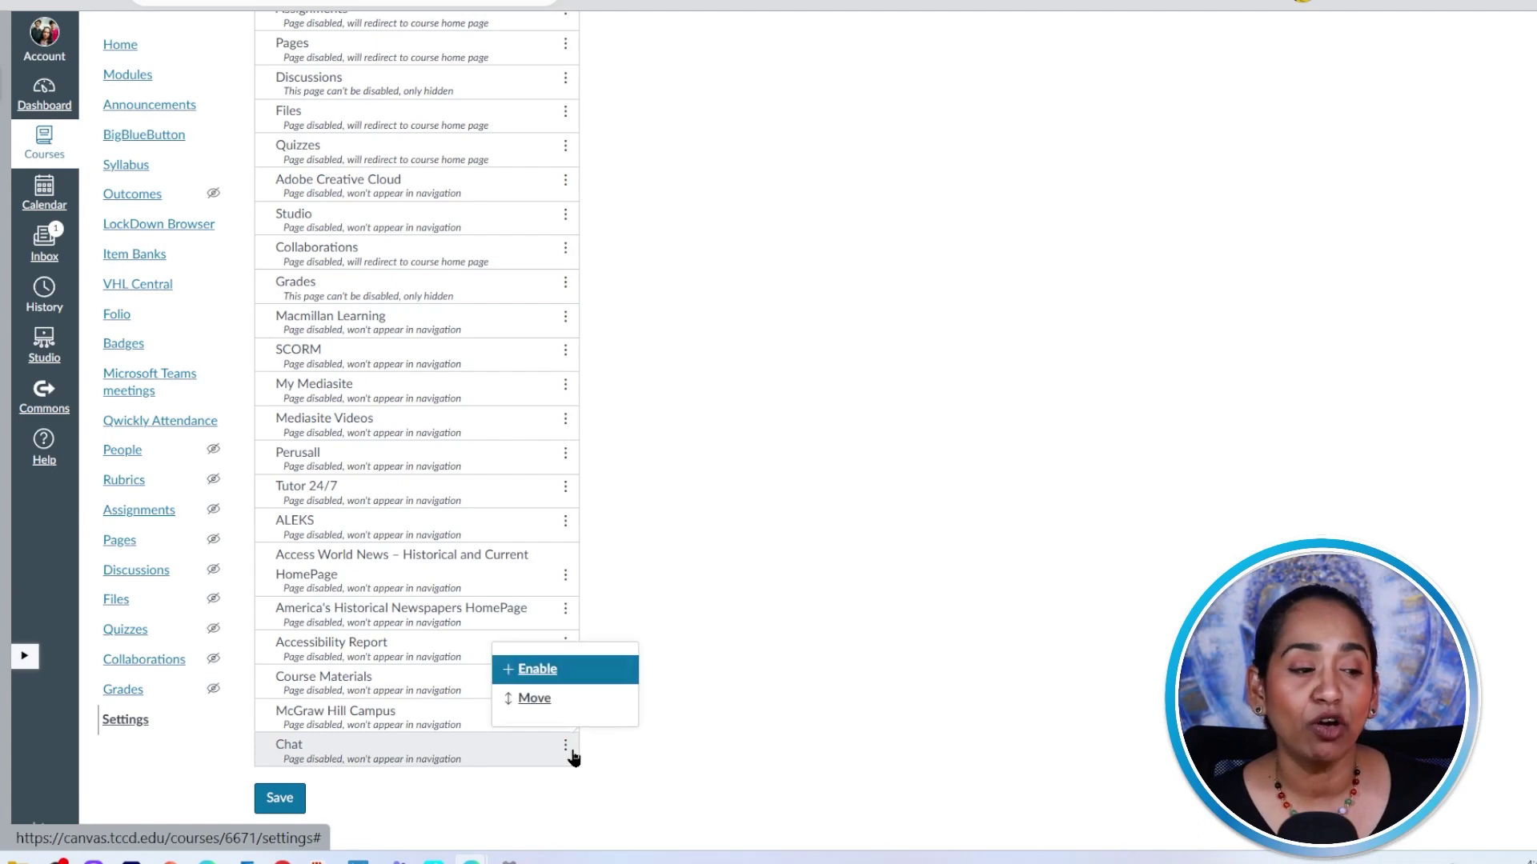
{"action": "left_click", "coordinate": [560, 669]}
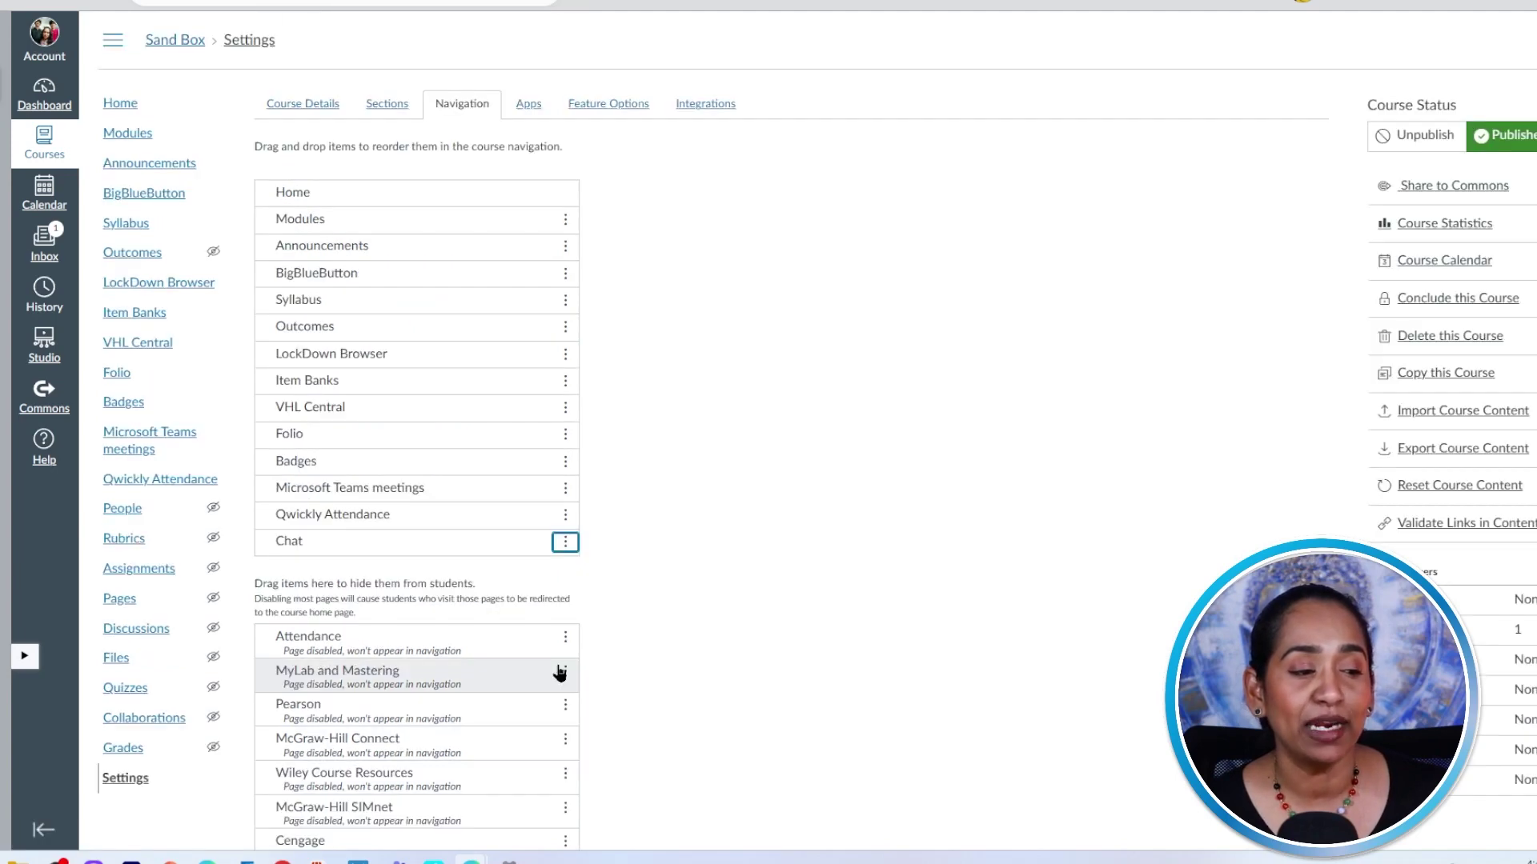
{"action": "left_click_drag", "start_coordinate": [300, 553], "coordinate": [371, 223]}
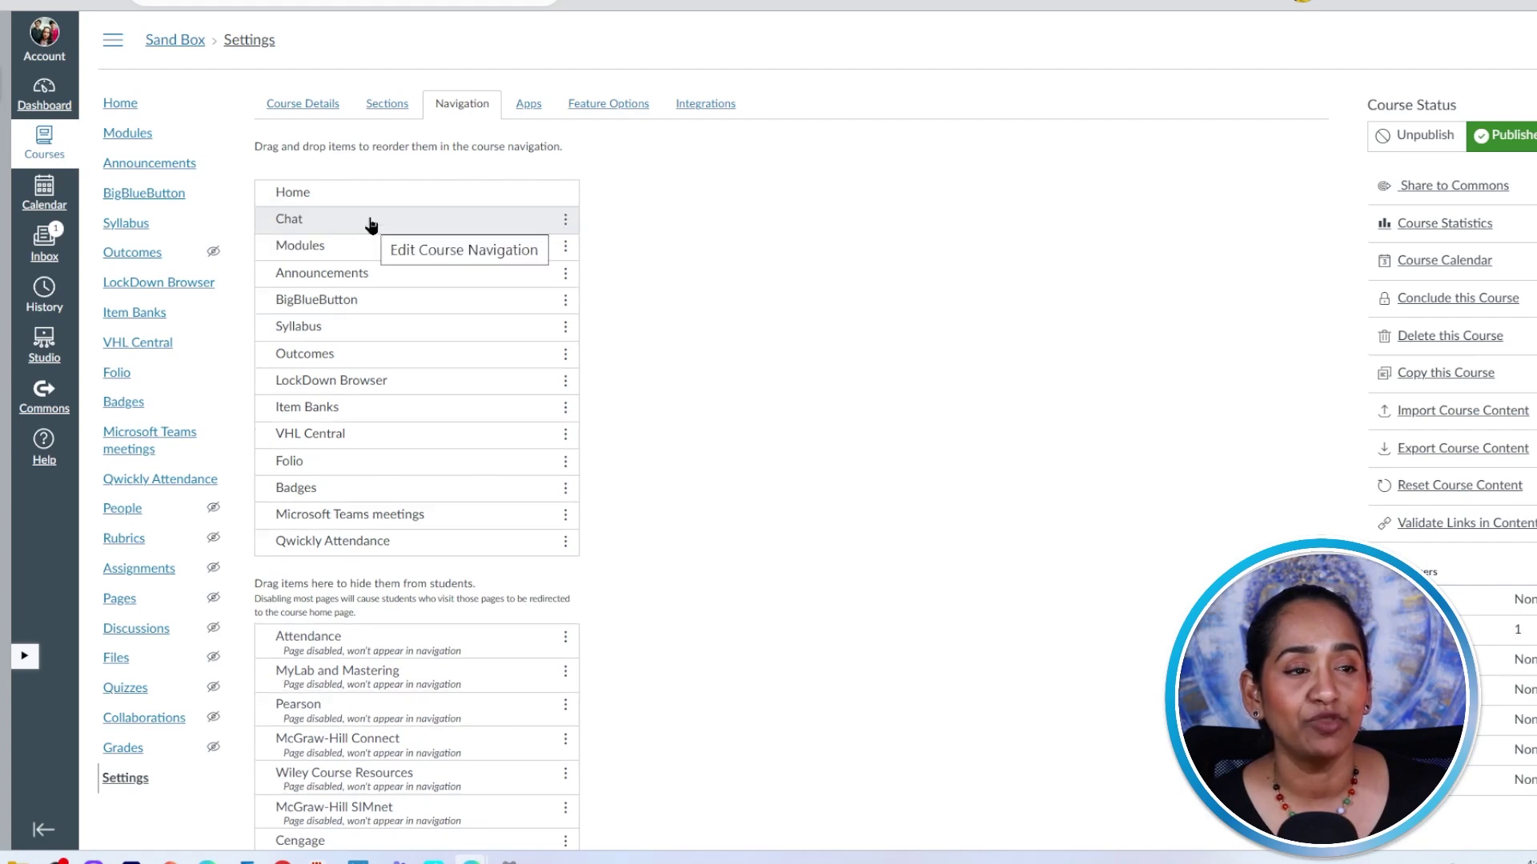
{"action": "scroll", "coordinate": [707, 485], "scroll_direction": "down", "scroll_amount": 13}
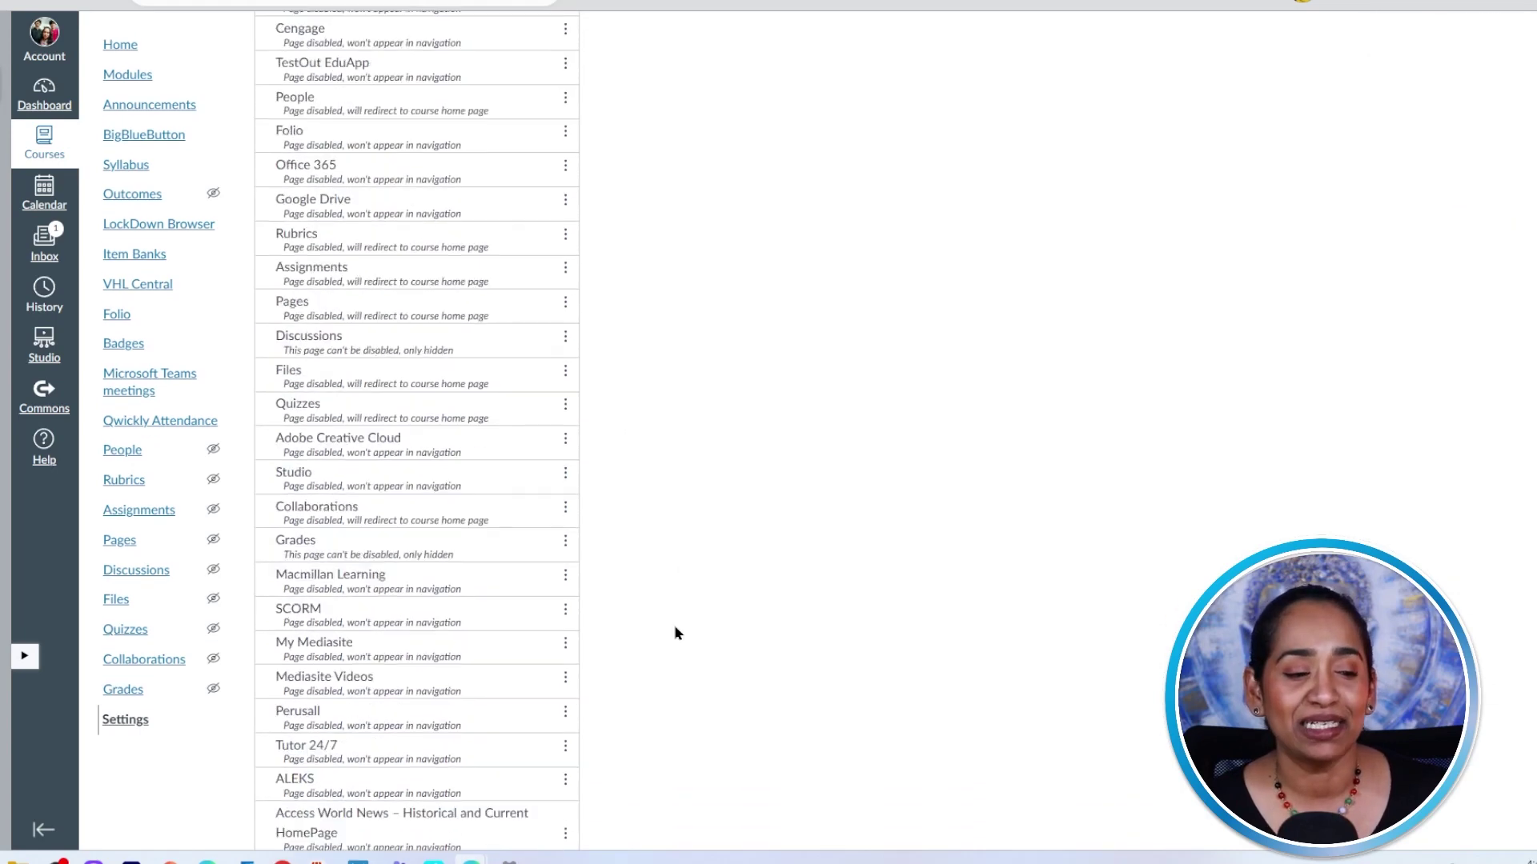
{"action": "left_click", "coordinate": [280, 798]}
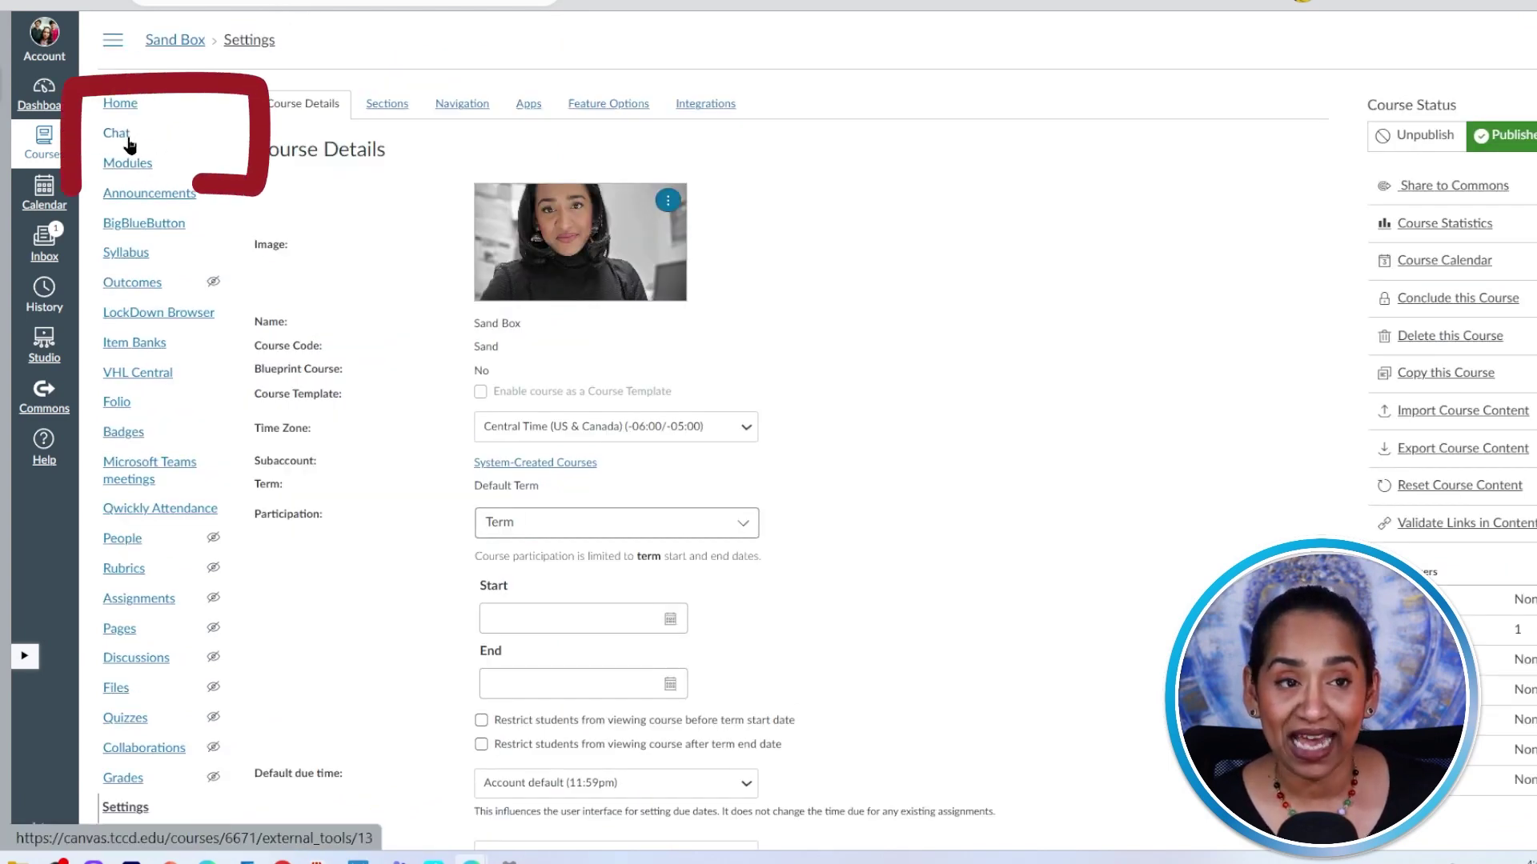
- Open the Sand Box course Chat page and view the '1 person online' user list
{"action": "left_click", "coordinate": [128, 138]}
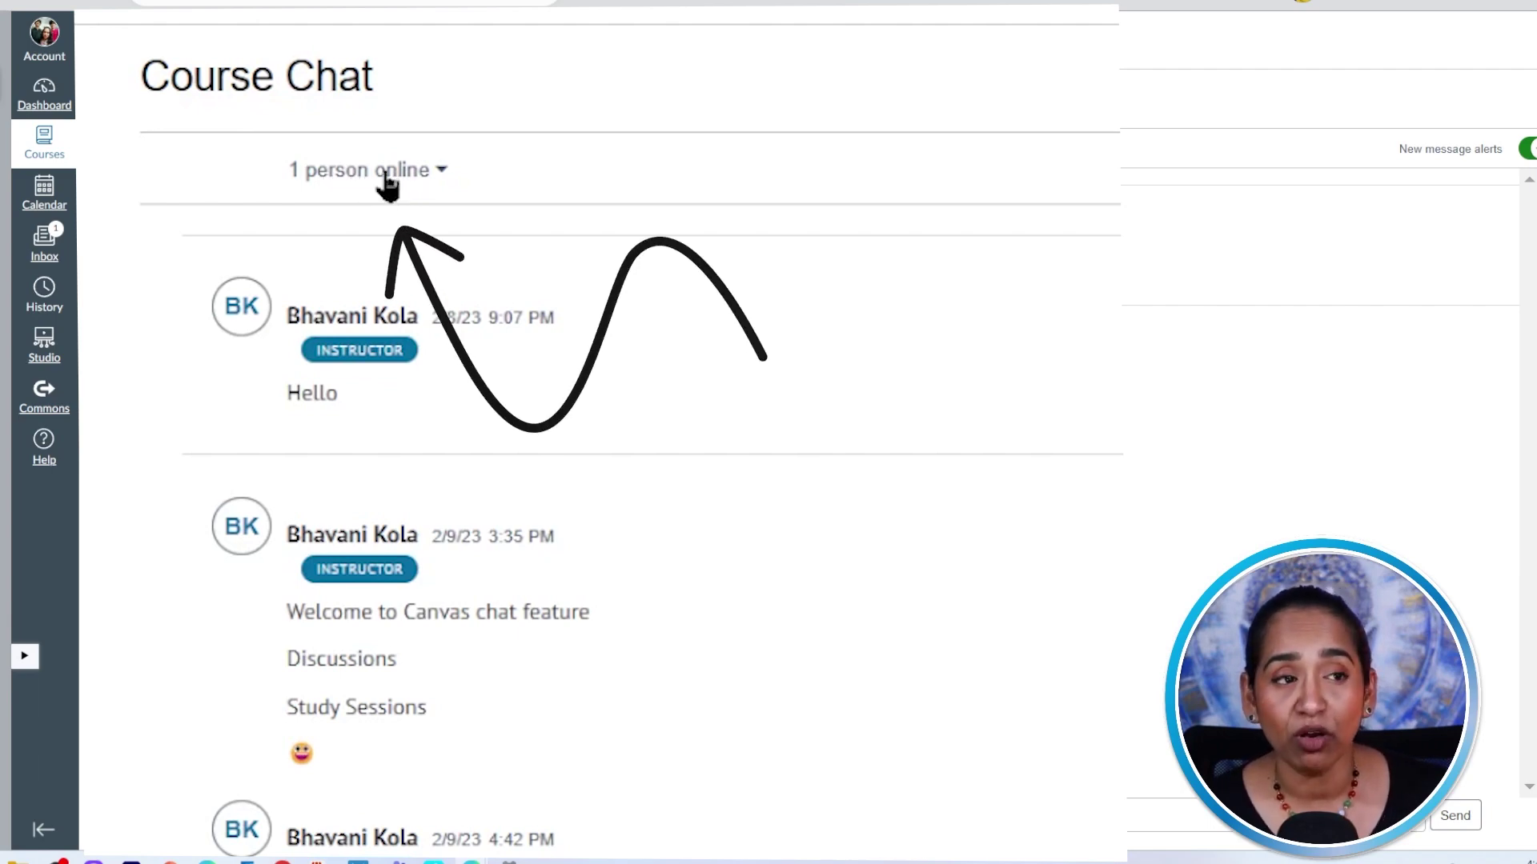
{"action": "left_click", "coordinate": [387, 176]}
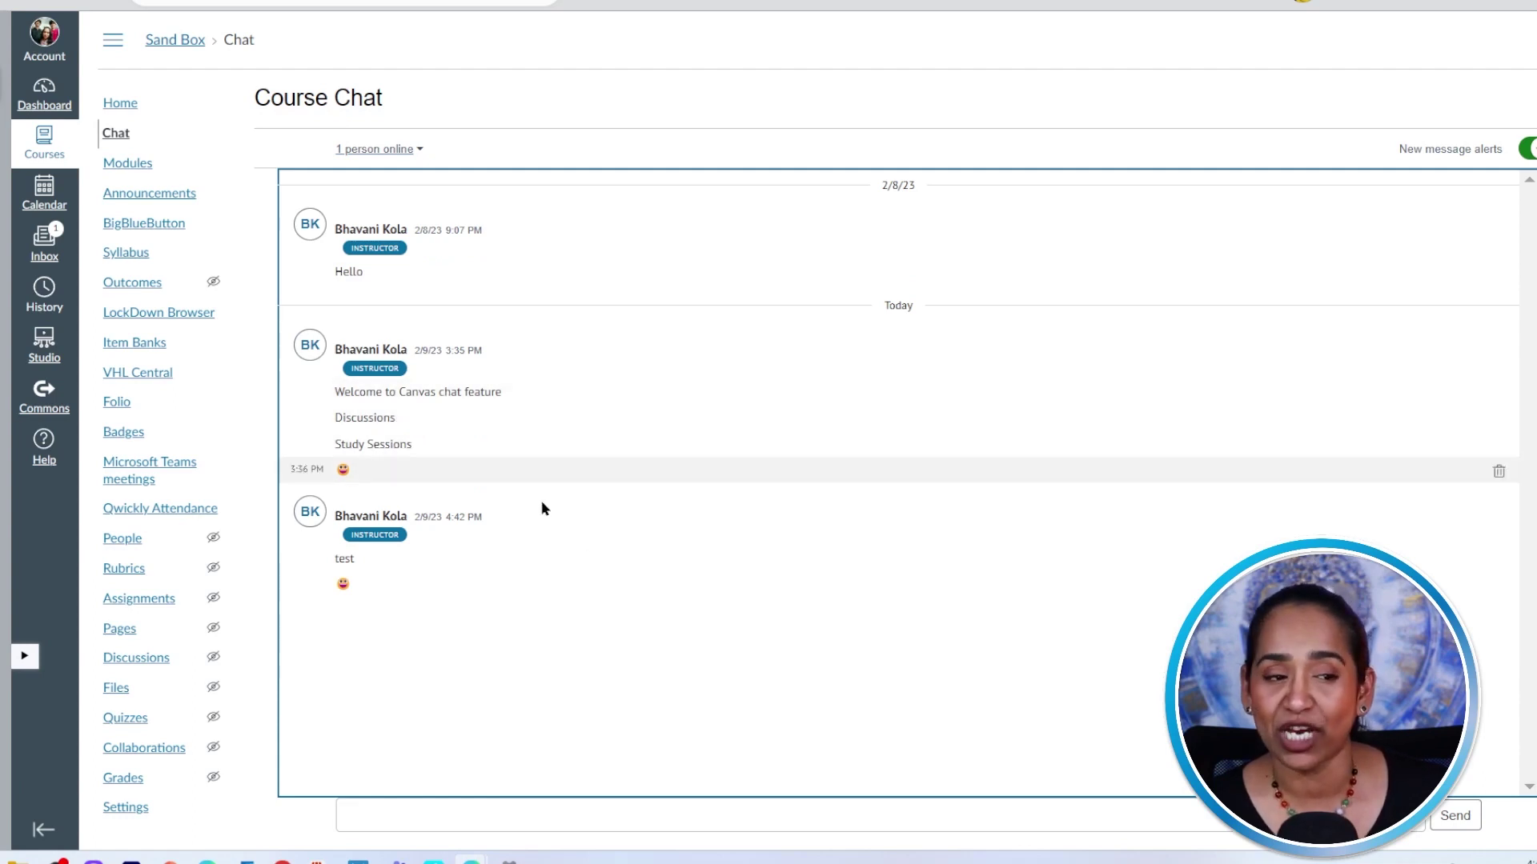
- Send 'Hello' followed by a globe emoji in the Course Chat
{"action": "scroll", "coordinate": [561, 520], "scroll_direction": "down", "scroll_amount": 1}
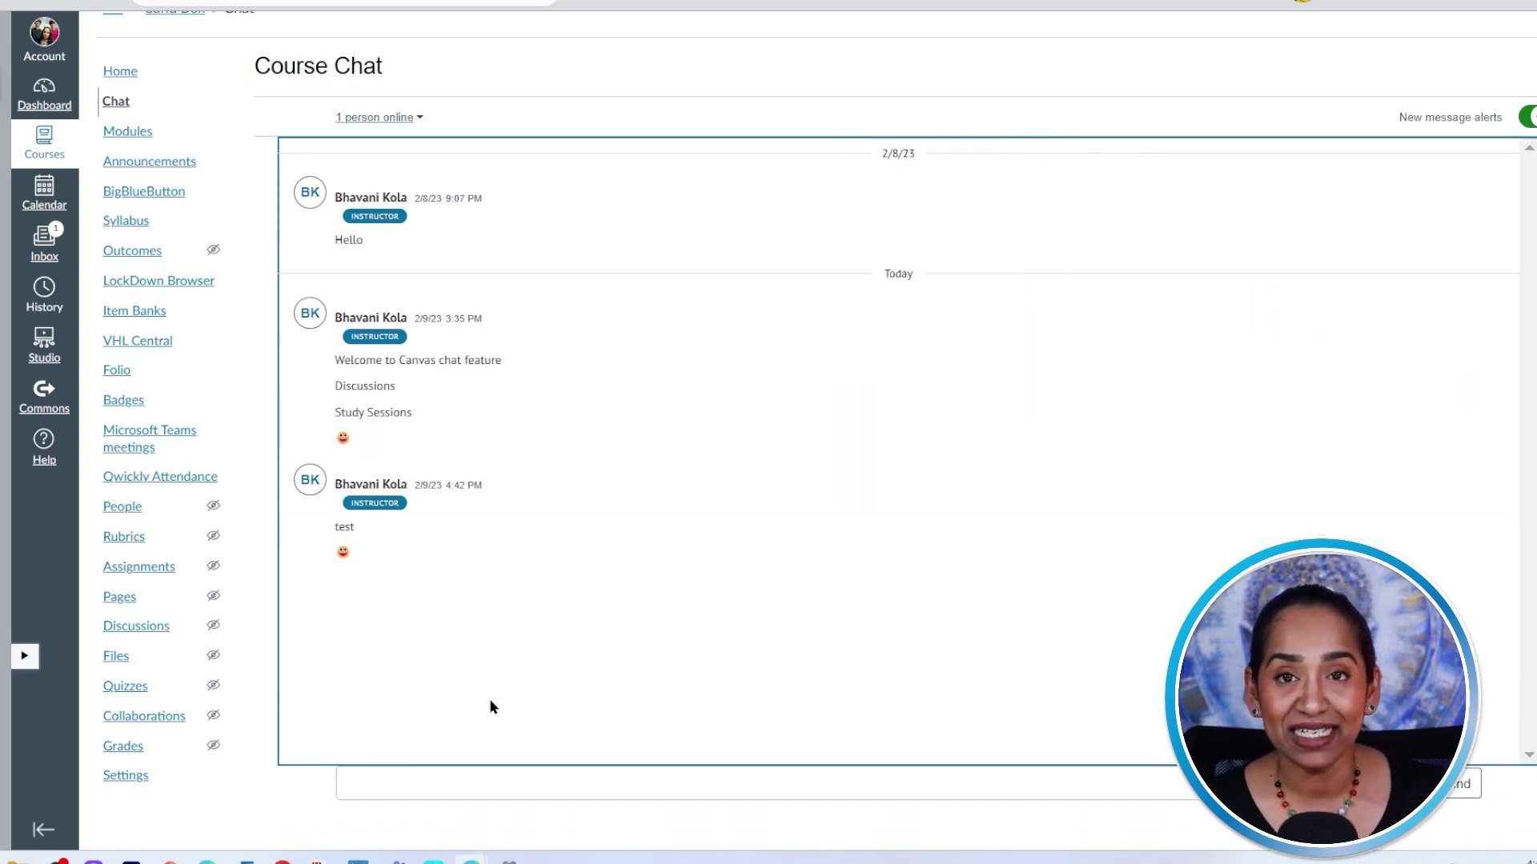
{"action": "left_click", "coordinate": [564, 785]}
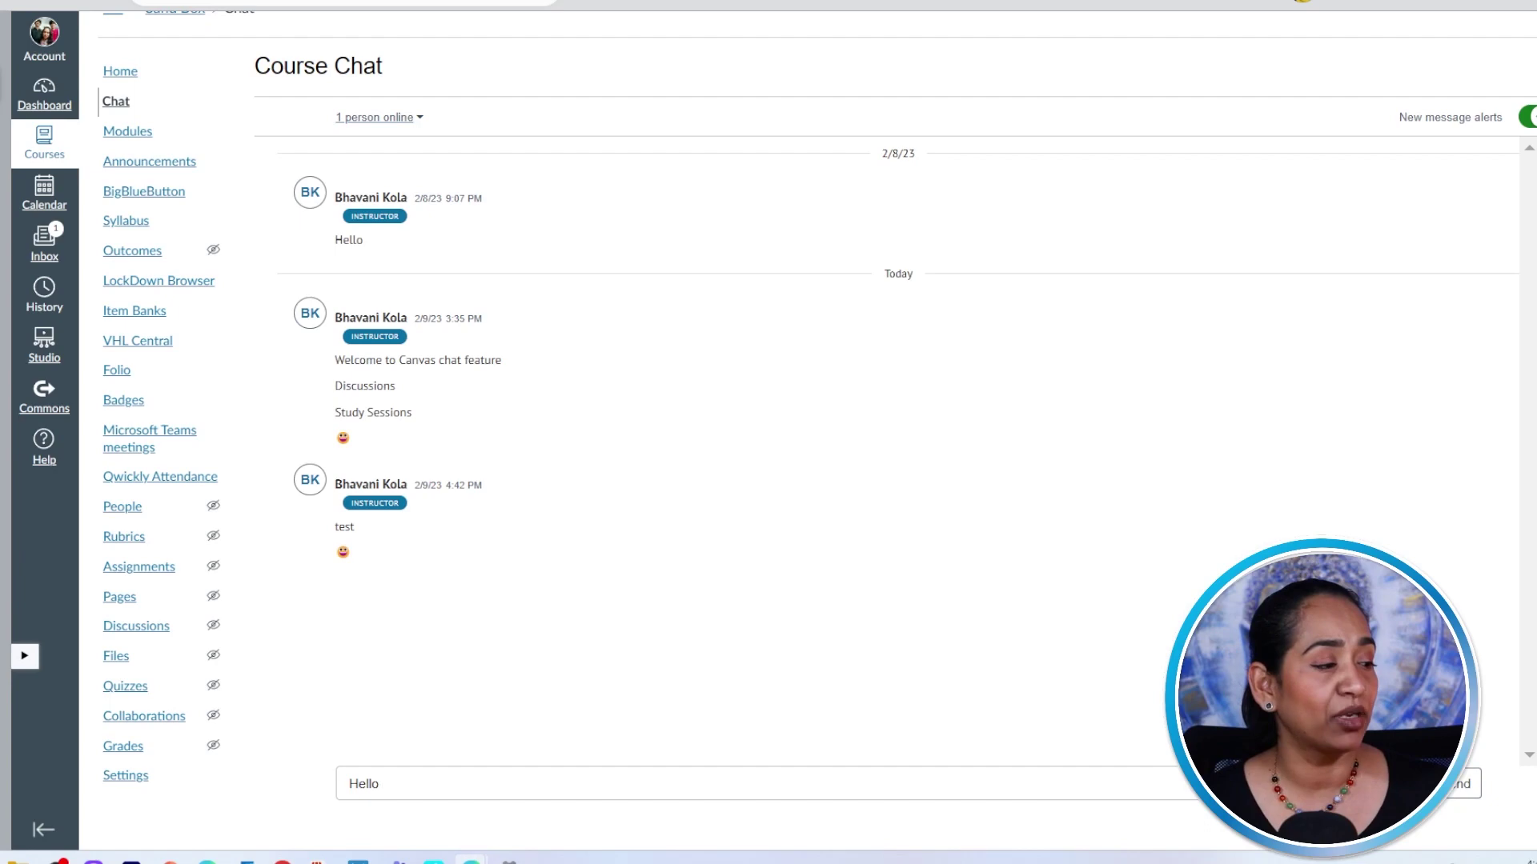
{"action": "left_click", "coordinate": [1408, 784]}
{"action": "left_click", "coordinate": [1367, 511]}
{"action": "key", "text": "Return"}
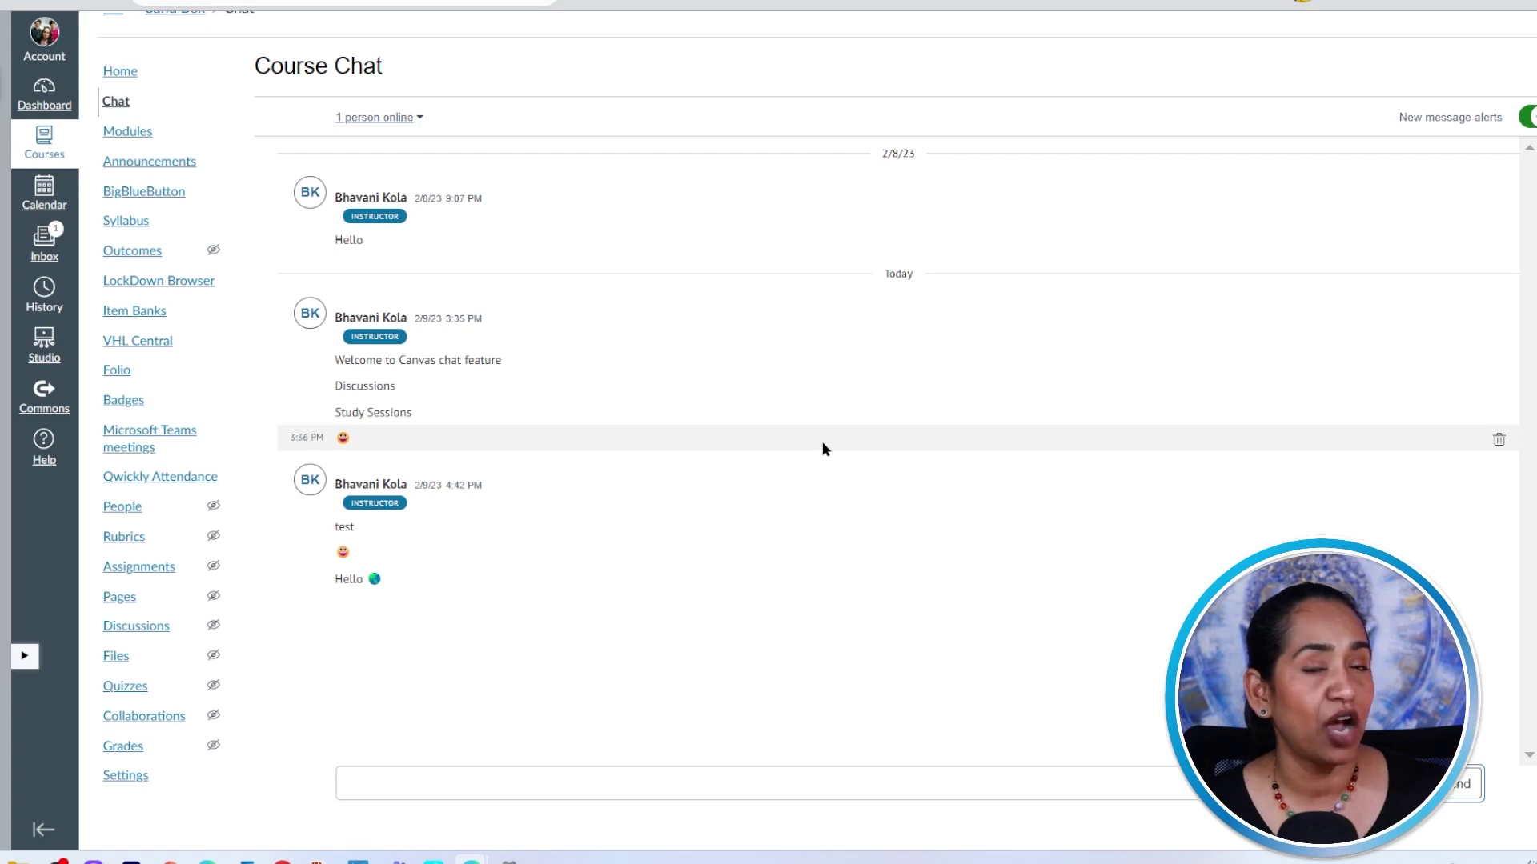
- Delete the grinning-emoji chat message and confirm the deletion
{"action": "left_click", "coordinate": [1498, 443]}
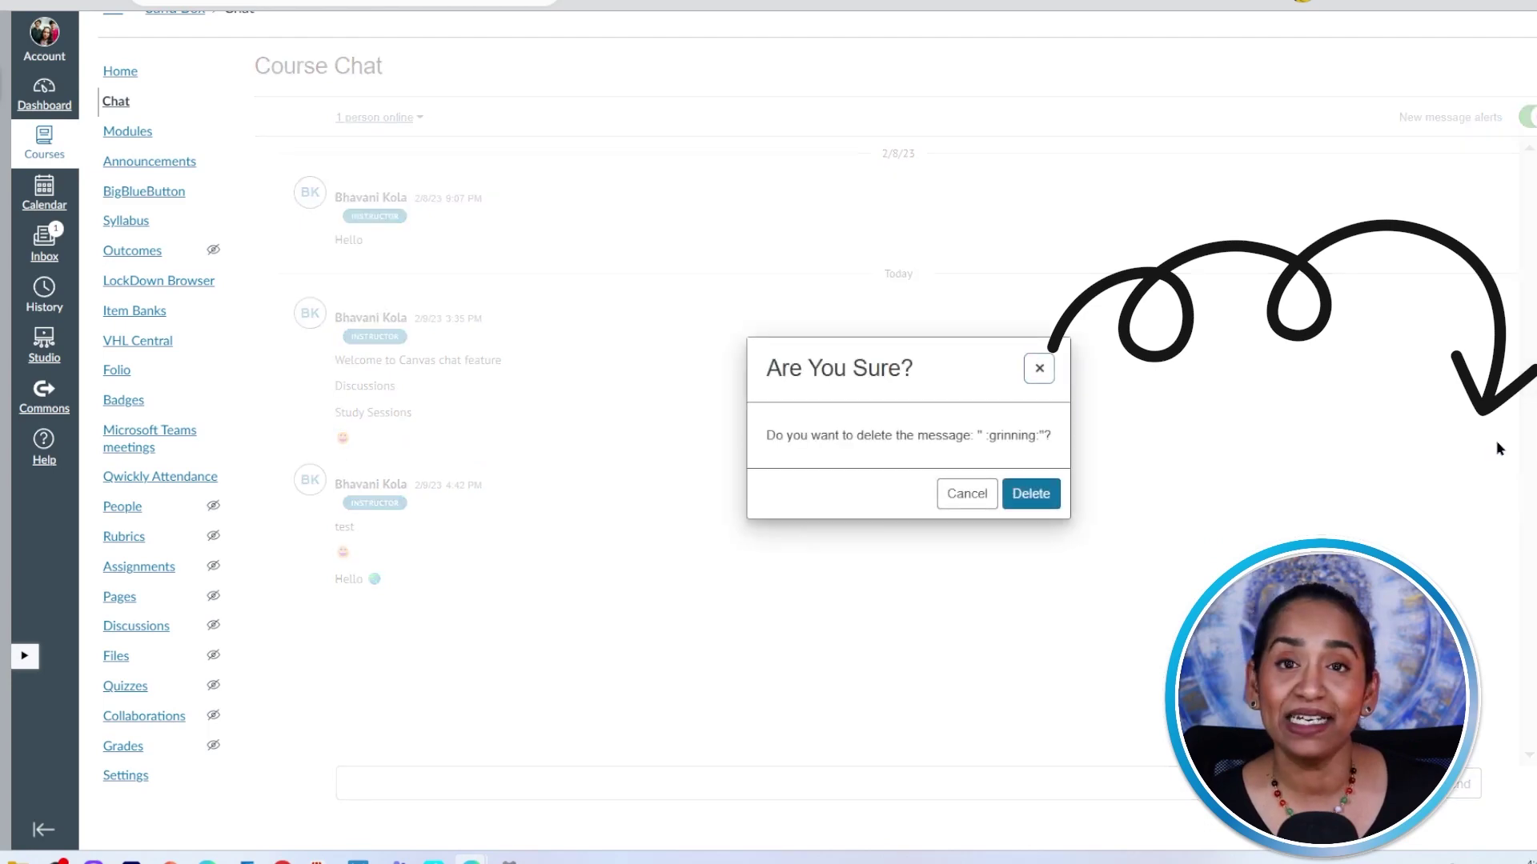
{"action": "left_click", "coordinate": [1031, 494]}
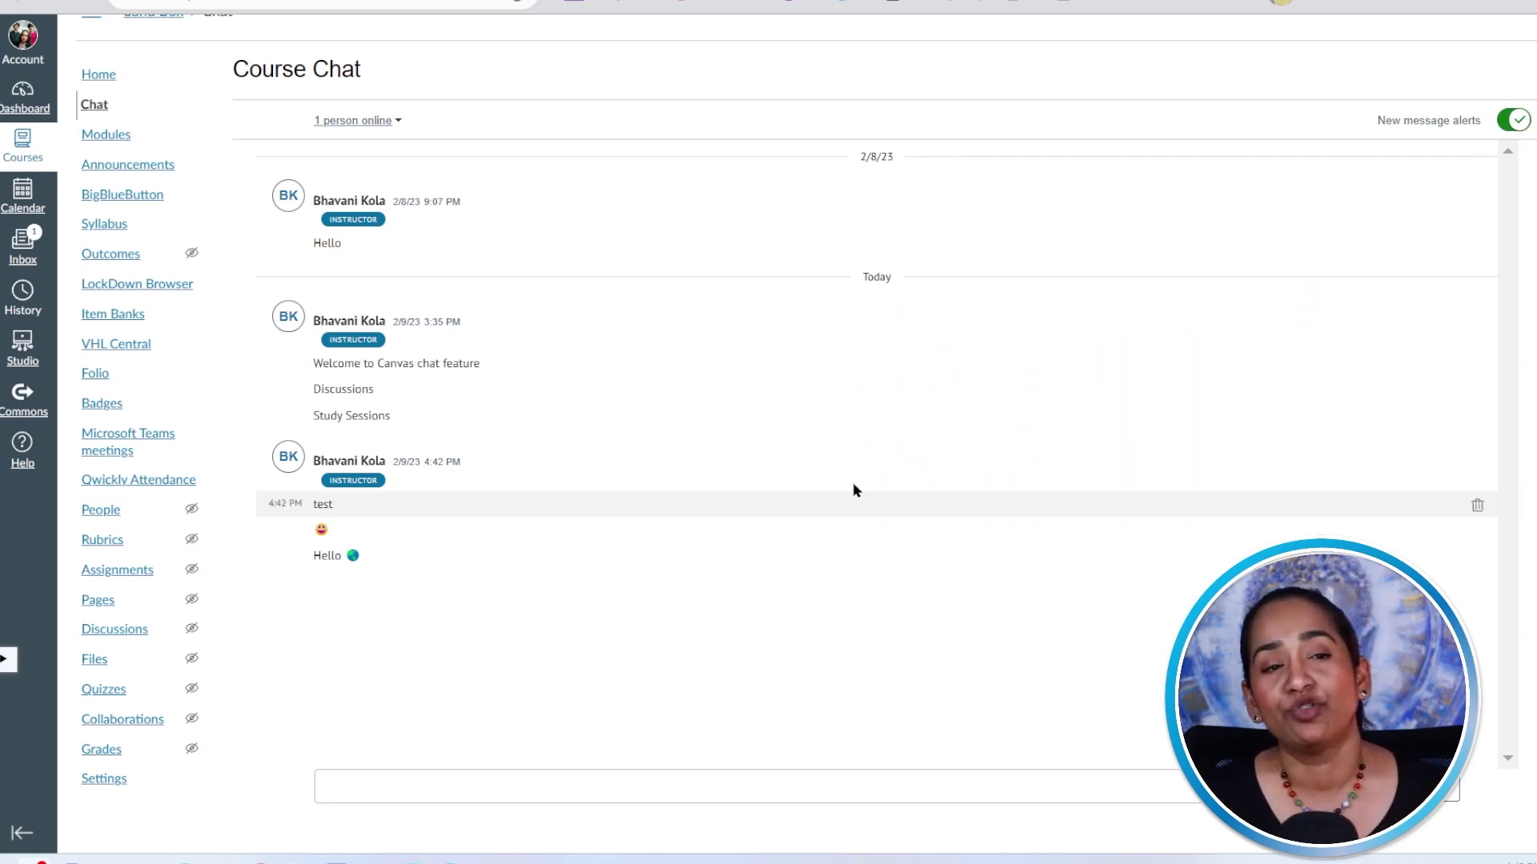
- Open the Dashboard link in a new browser tab and switch to that tab
{"action": "right_click", "coordinate": [39, 95]}
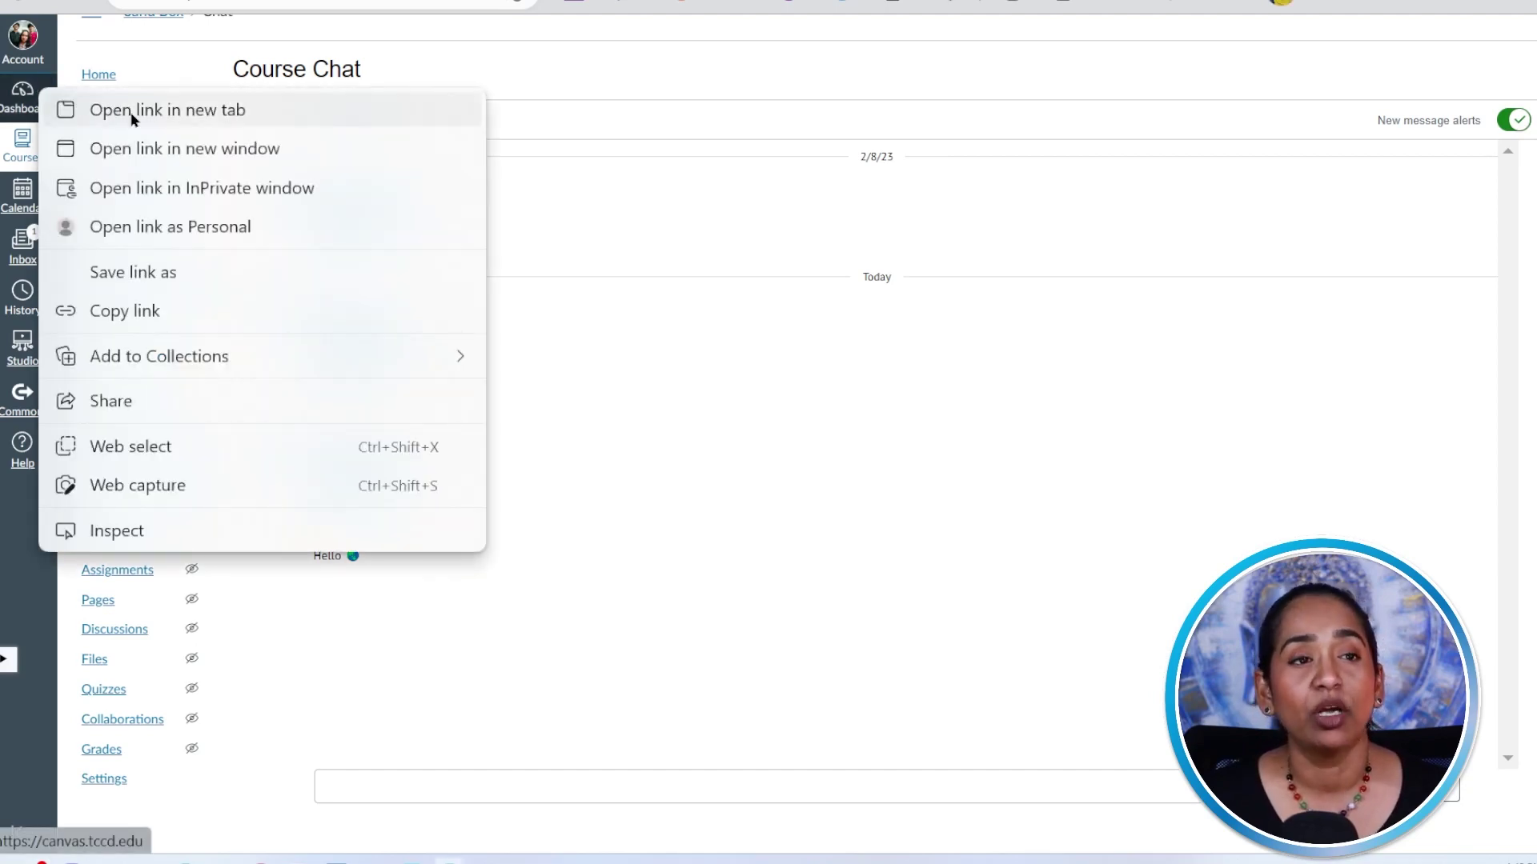
{"action": "left_click", "coordinate": [132, 116]}
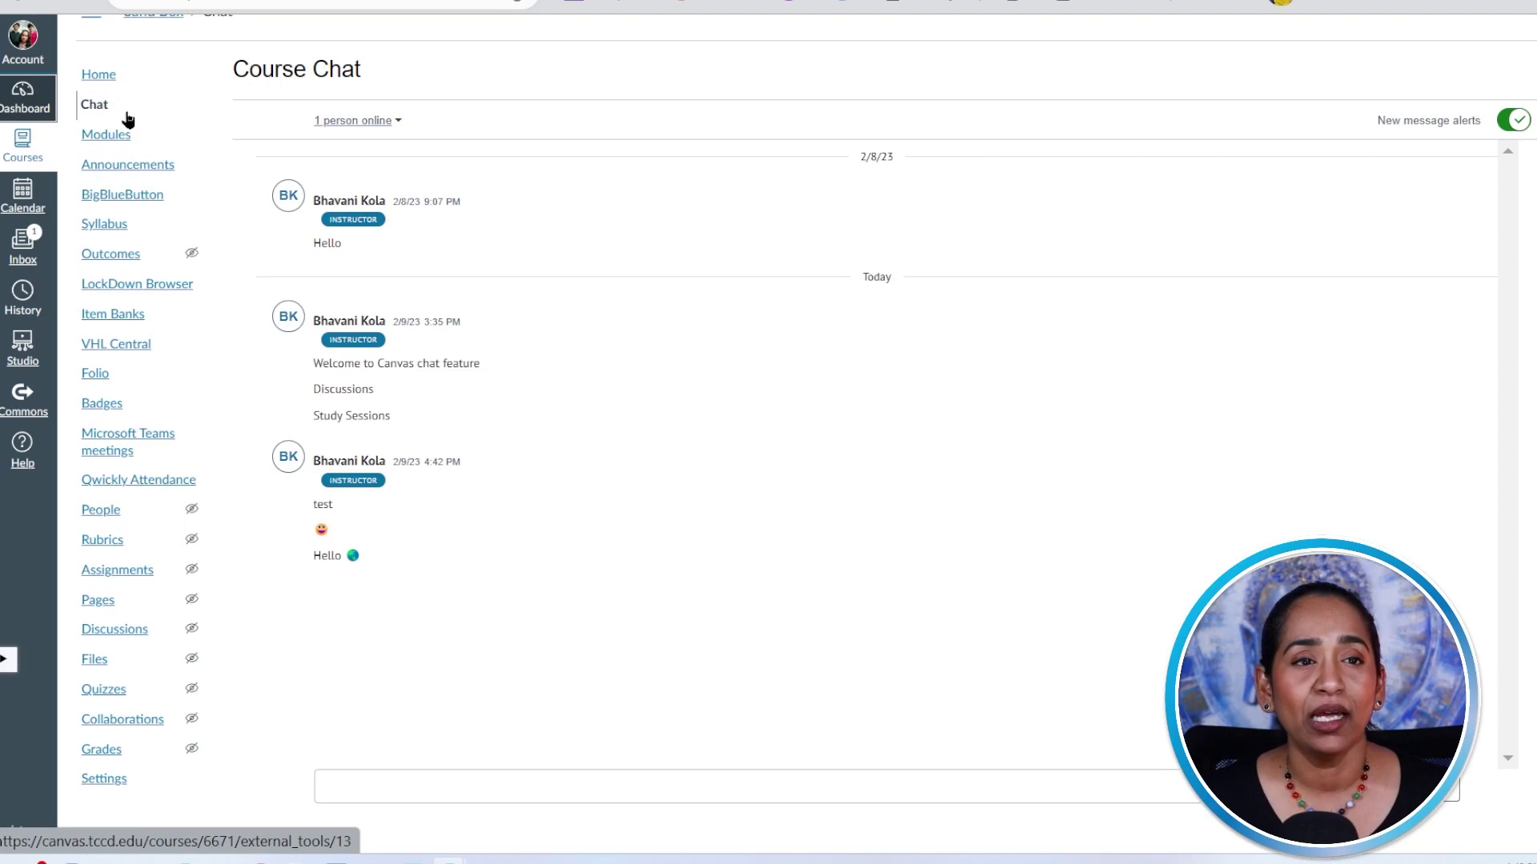
{"action": "right_click", "coordinate": [22, 94]}
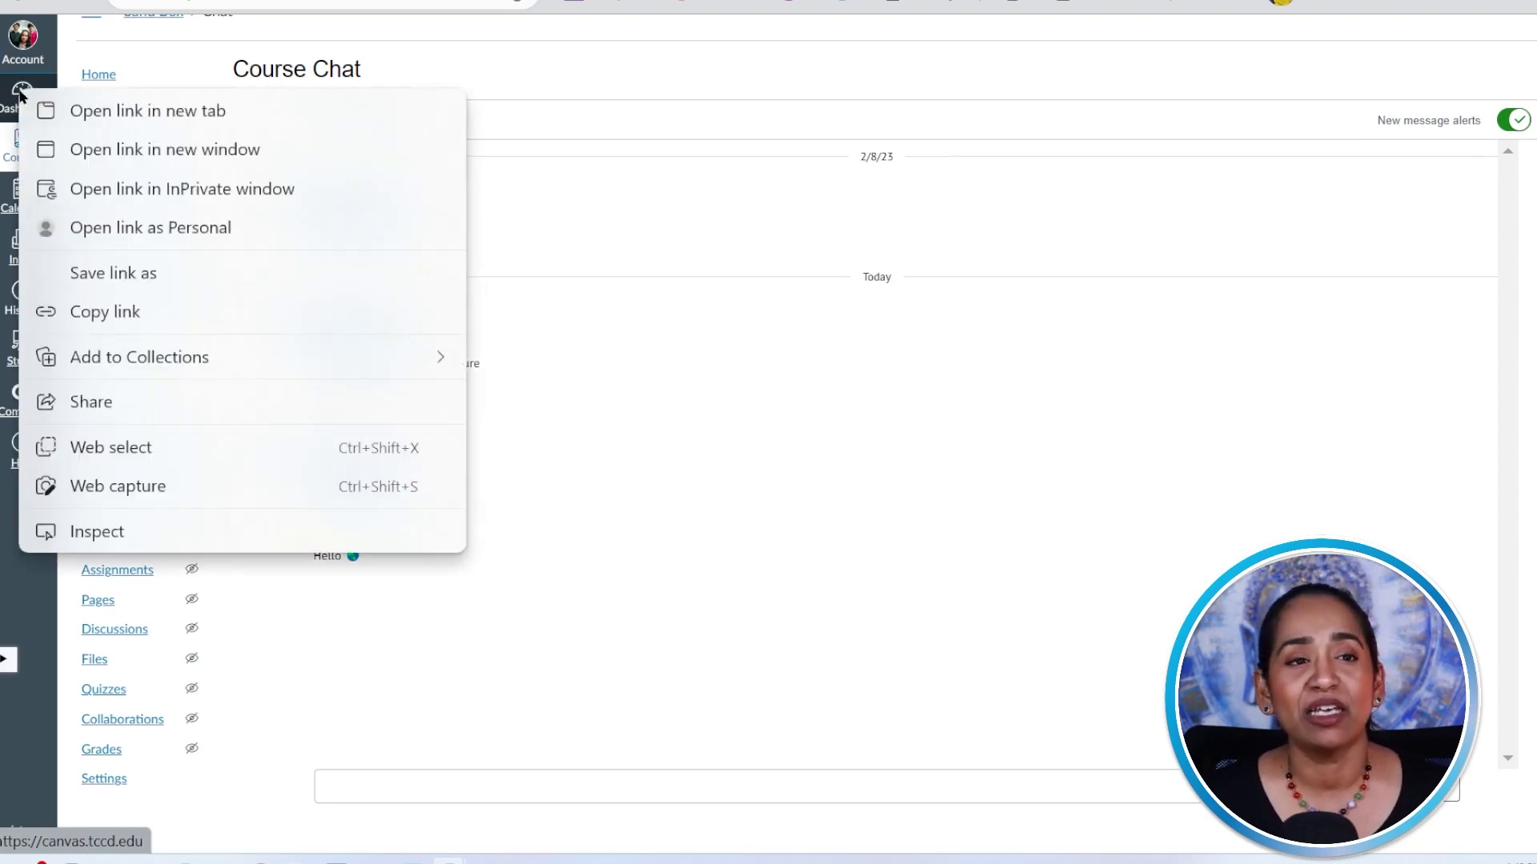
{"action": "left_click", "coordinate": [60, 107]}
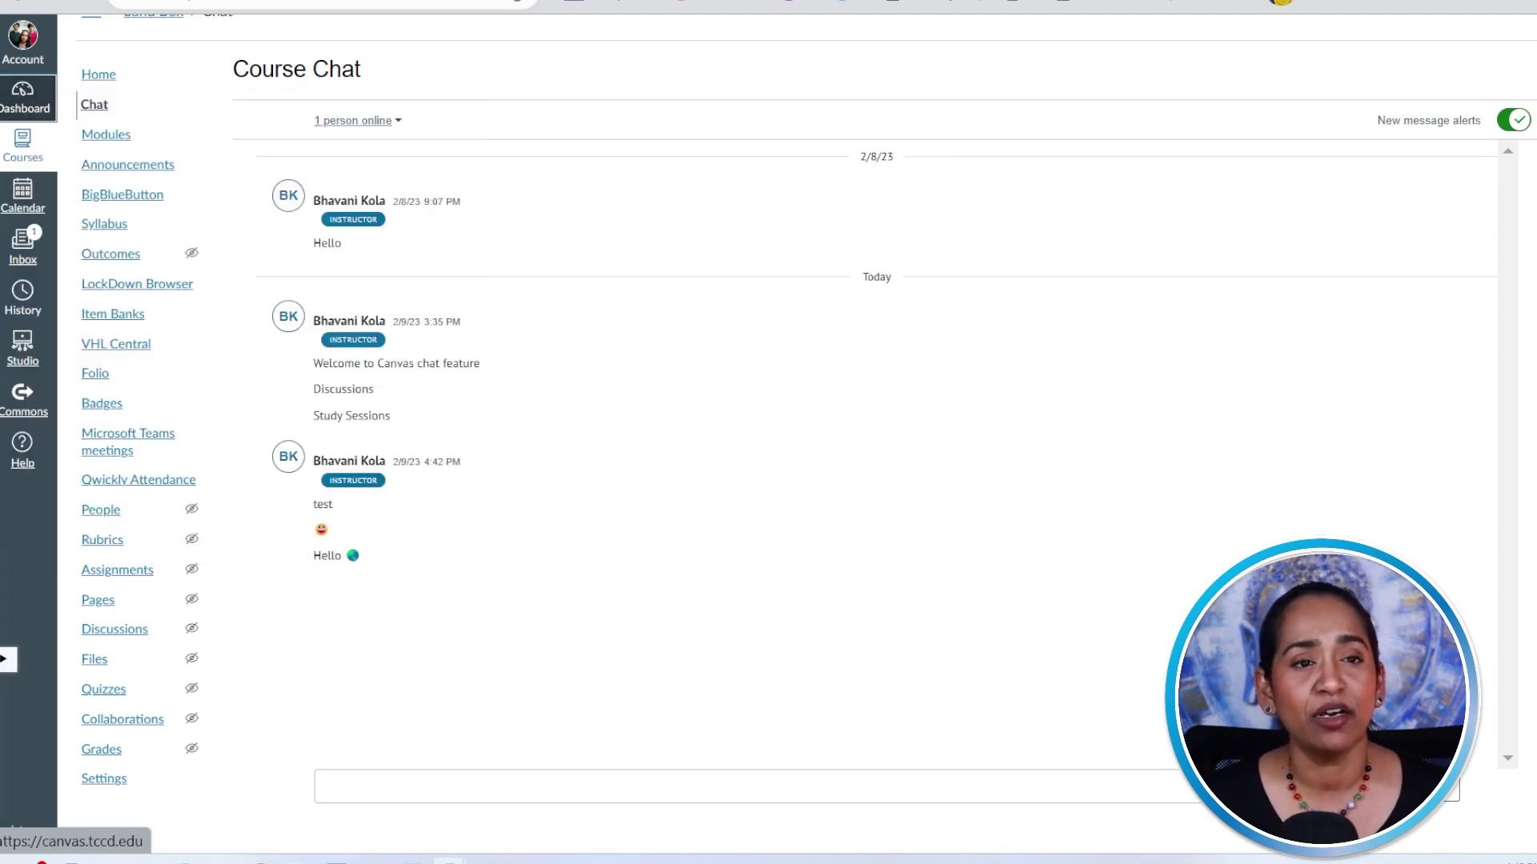
{"action": "right_click", "coordinate": [36, 105]}
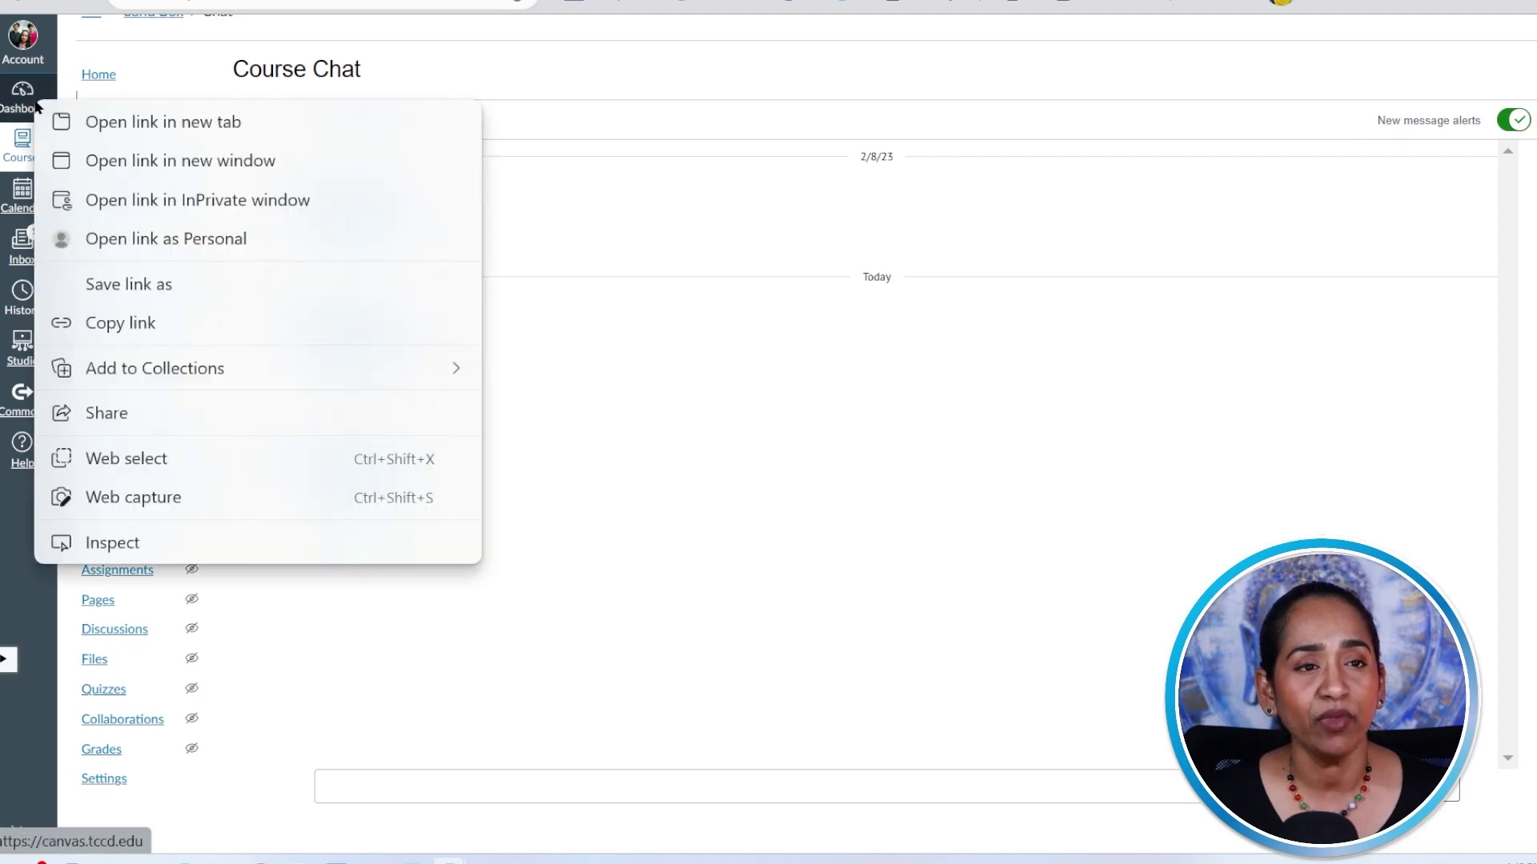
{"action": "left_click", "coordinate": [161, 128]}
{"action": "right_click", "coordinate": [22, 102]}
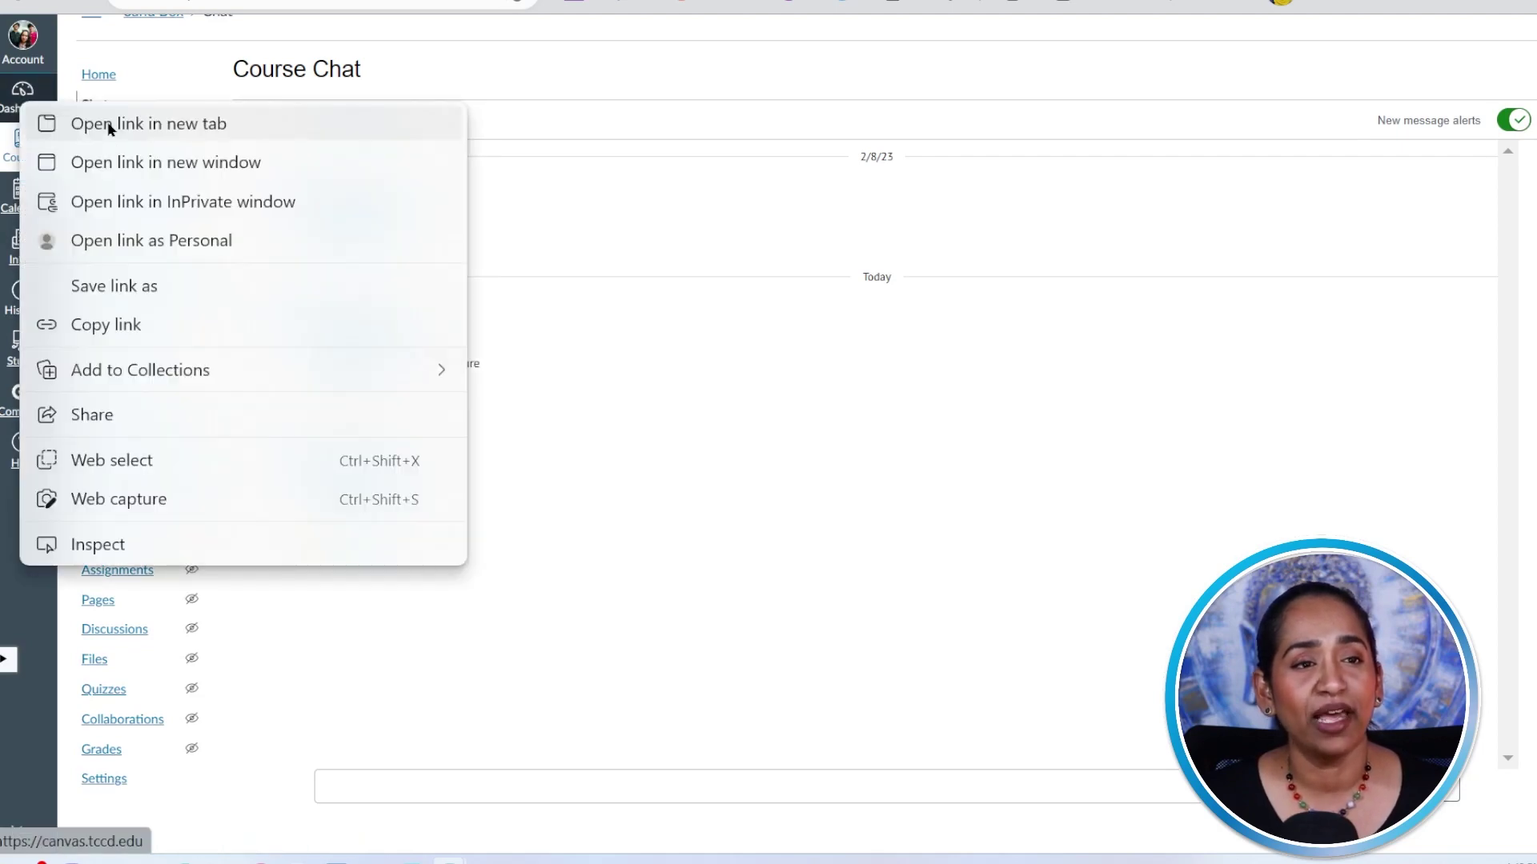
{"action": "left_click", "coordinate": [109, 126]}
{"action": "left_click", "coordinate": [104, 128]}
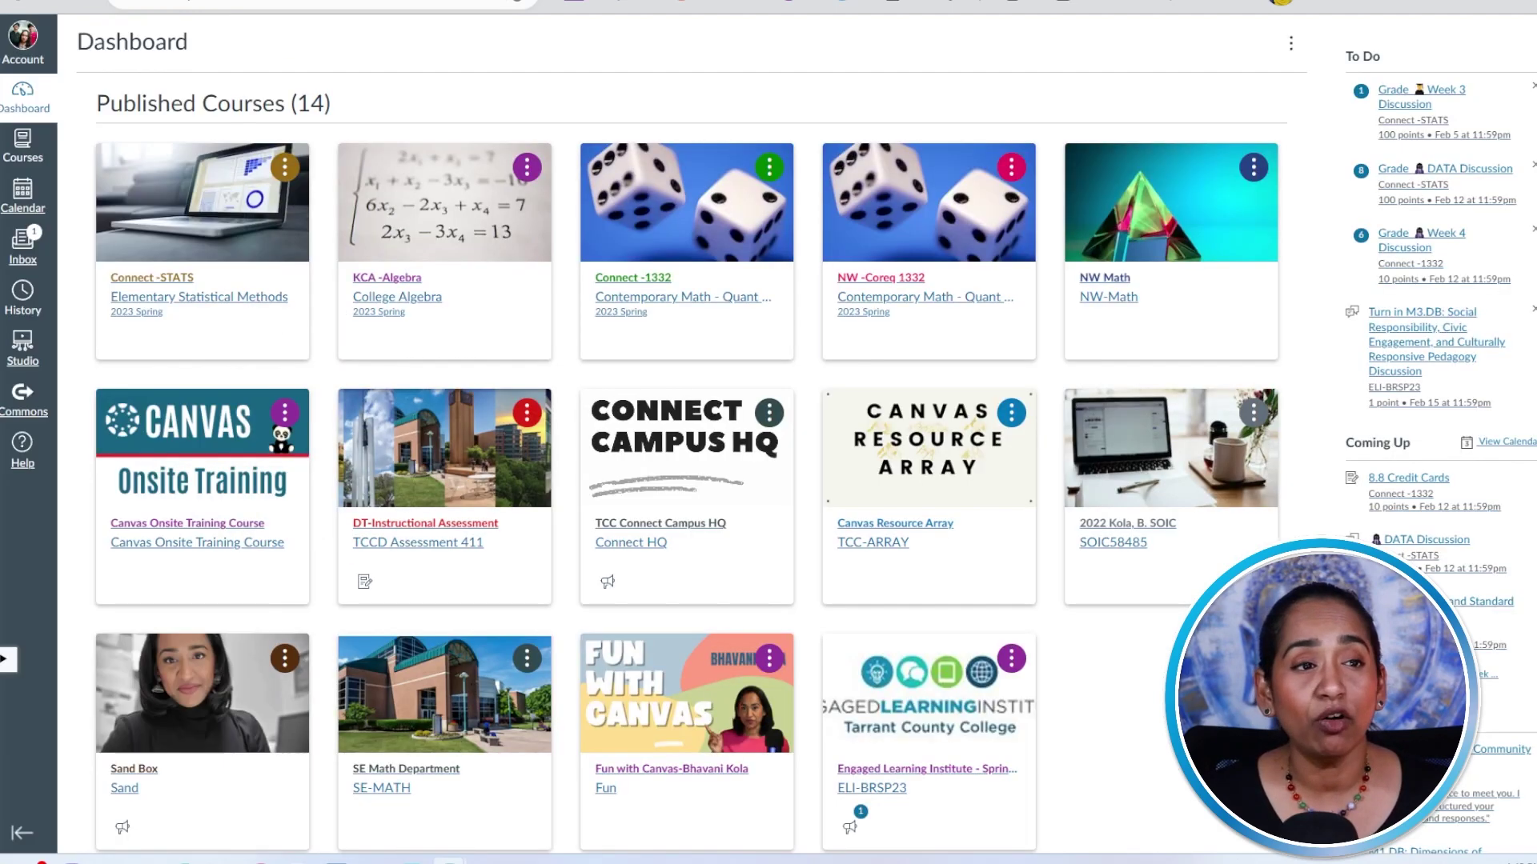
- Open the Connect -STATS course's Chat page
{"action": "left_click", "coordinate": [193, 210]}
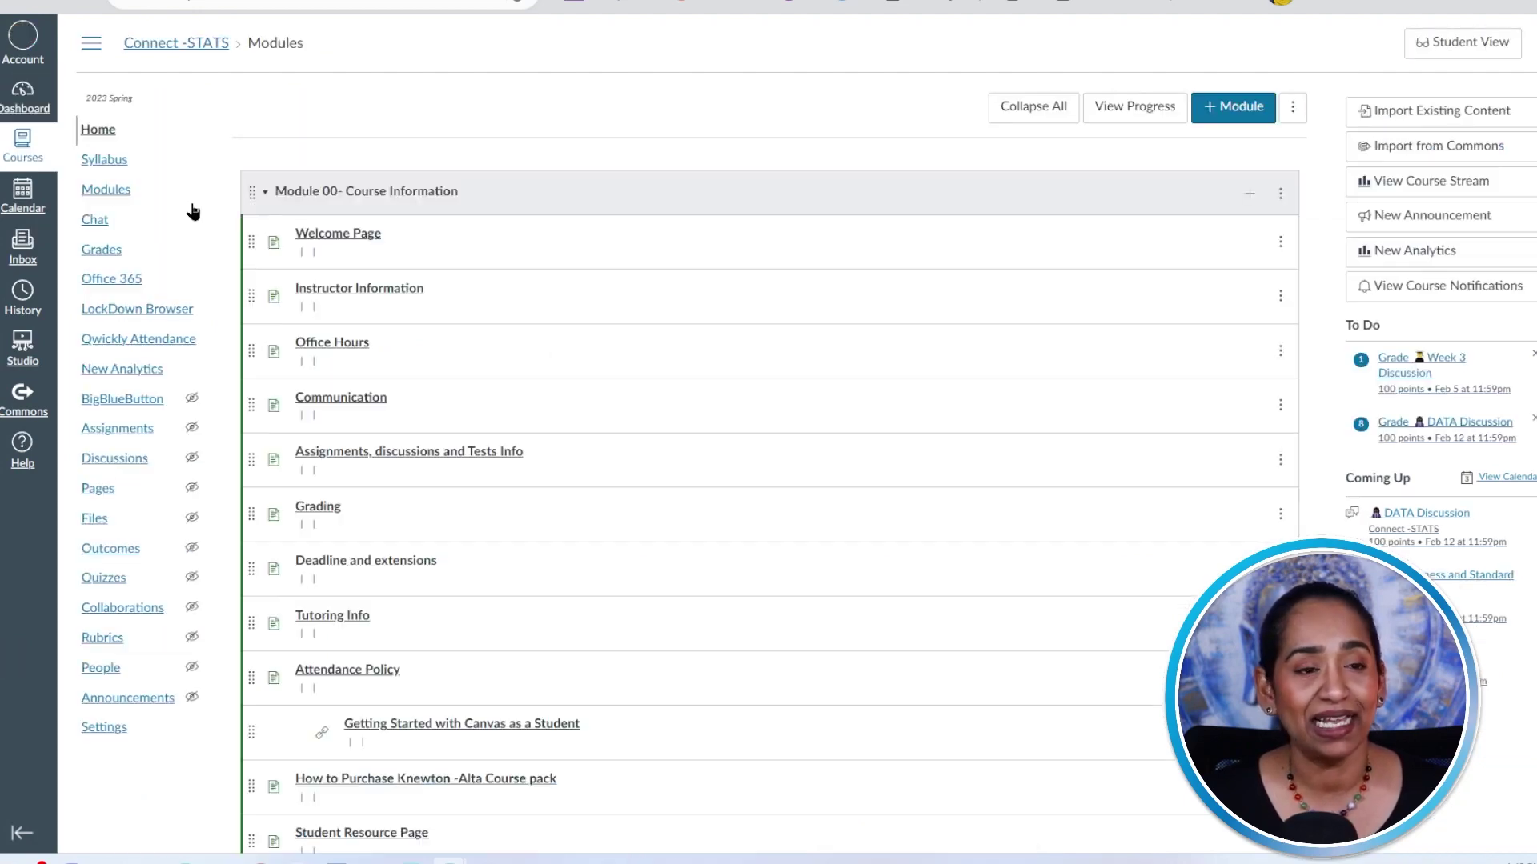
{"action": "scroll", "coordinate": [128, 216], "scroll_direction": "down", "scroll_amount": 5}
{"action": "left_click", "coordinate": [120, 218]}
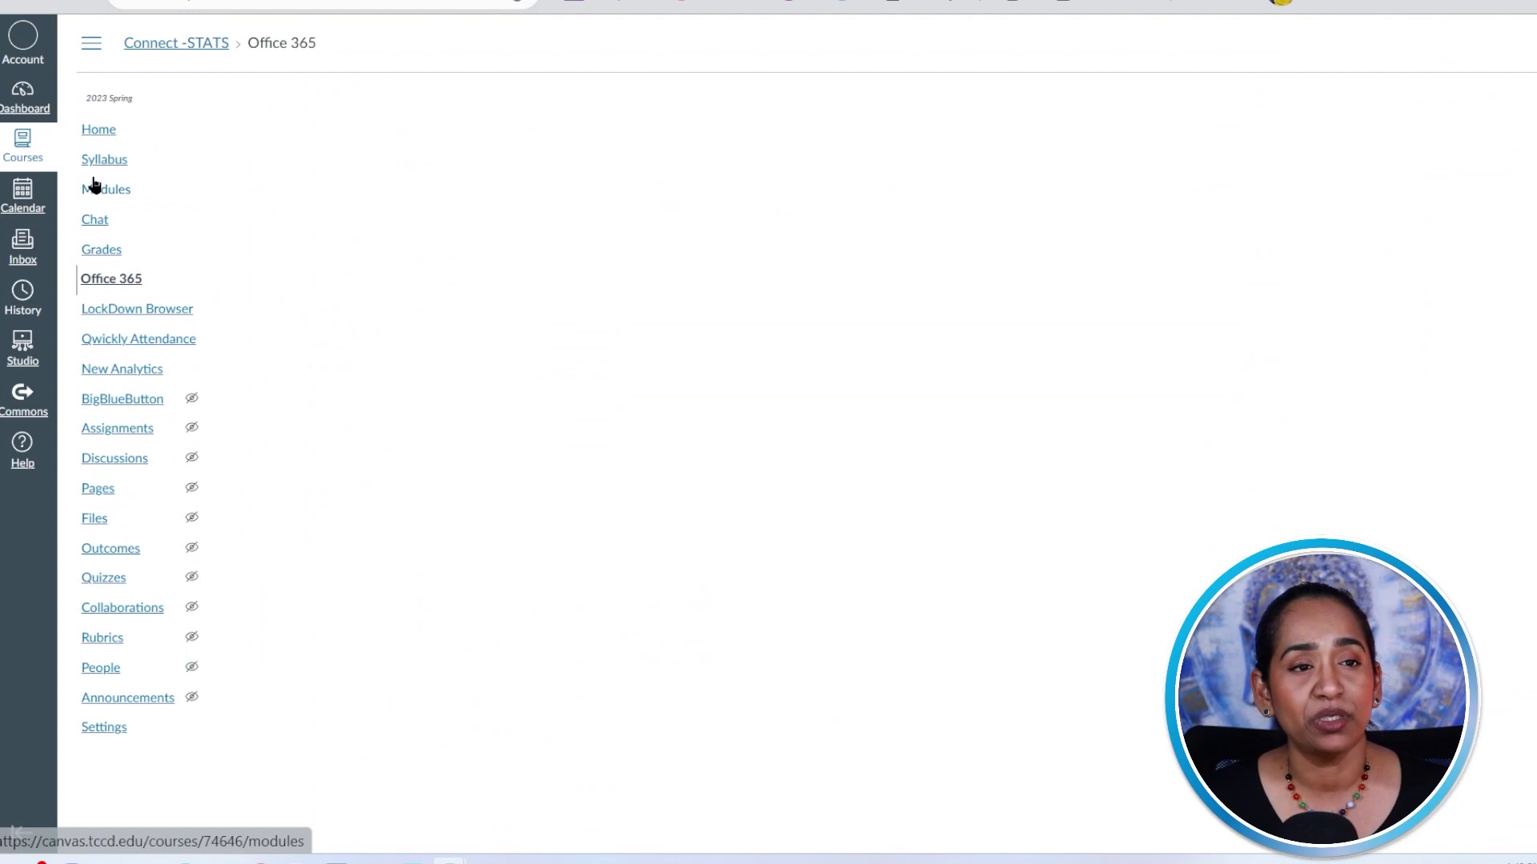
{"action": "left_click", "coordinate": [107, 228]}
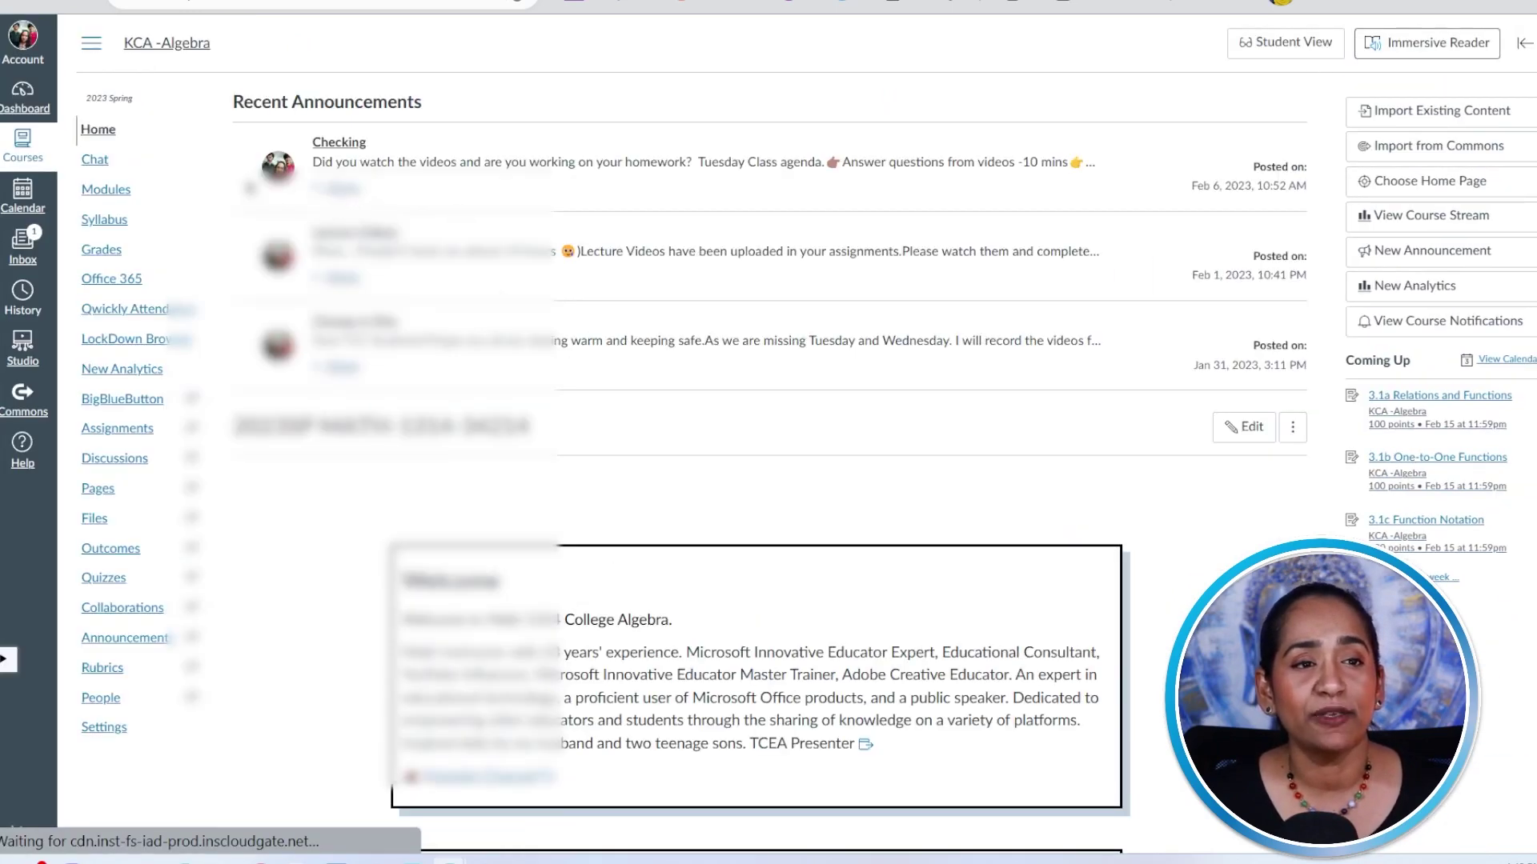
- Open the KCA -Algebra and NW -Coreq 1332 chats, moving the NW -Coreq 1332 chat into its own window
{"action": "left_click", "coordinate": [104, 161]}
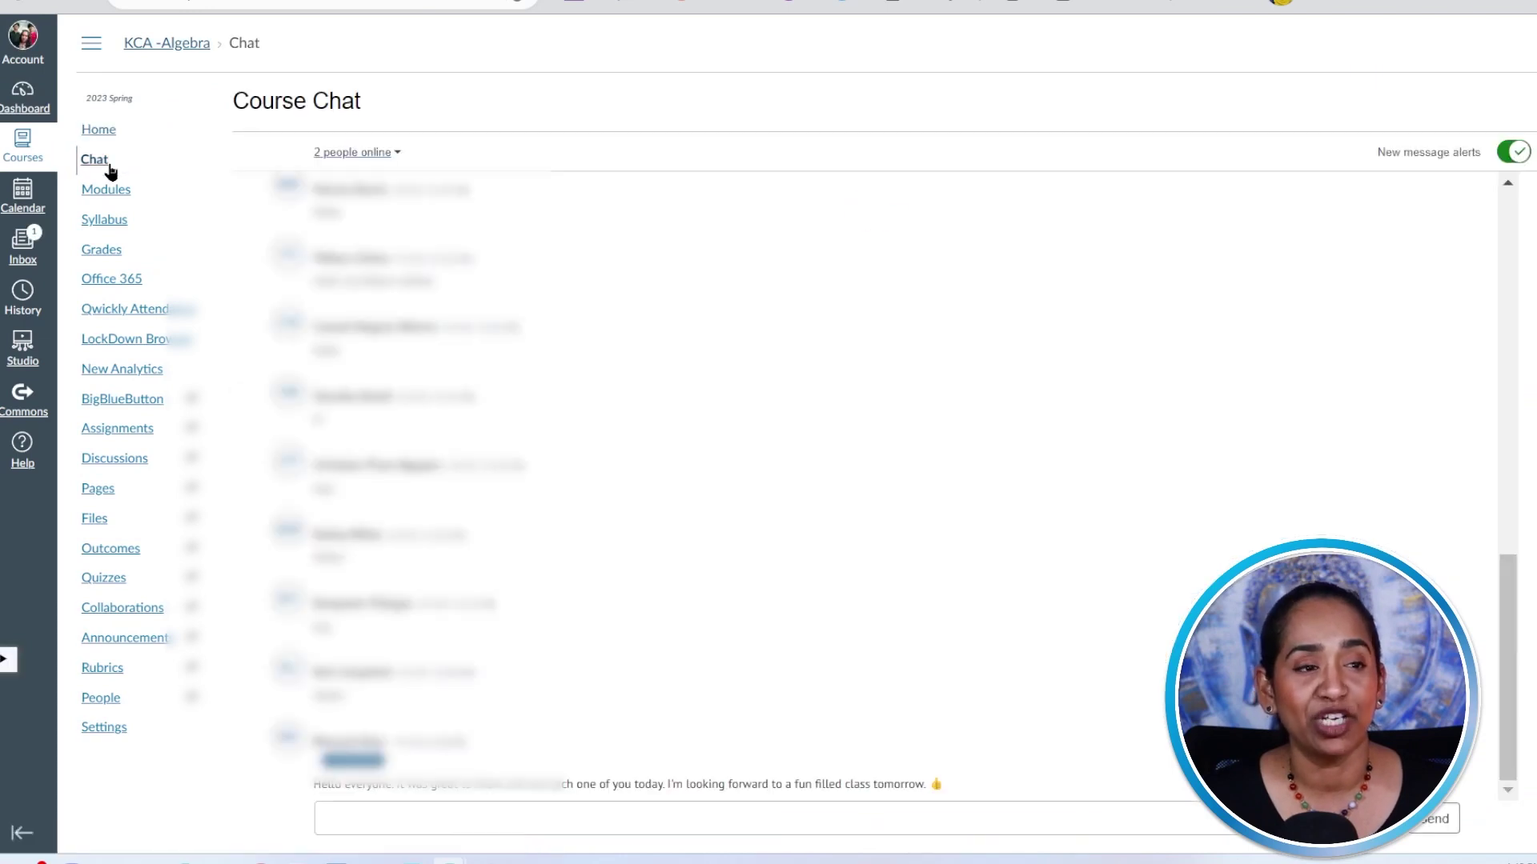
{"action": "left_click", "coordinate": [22, 96]}
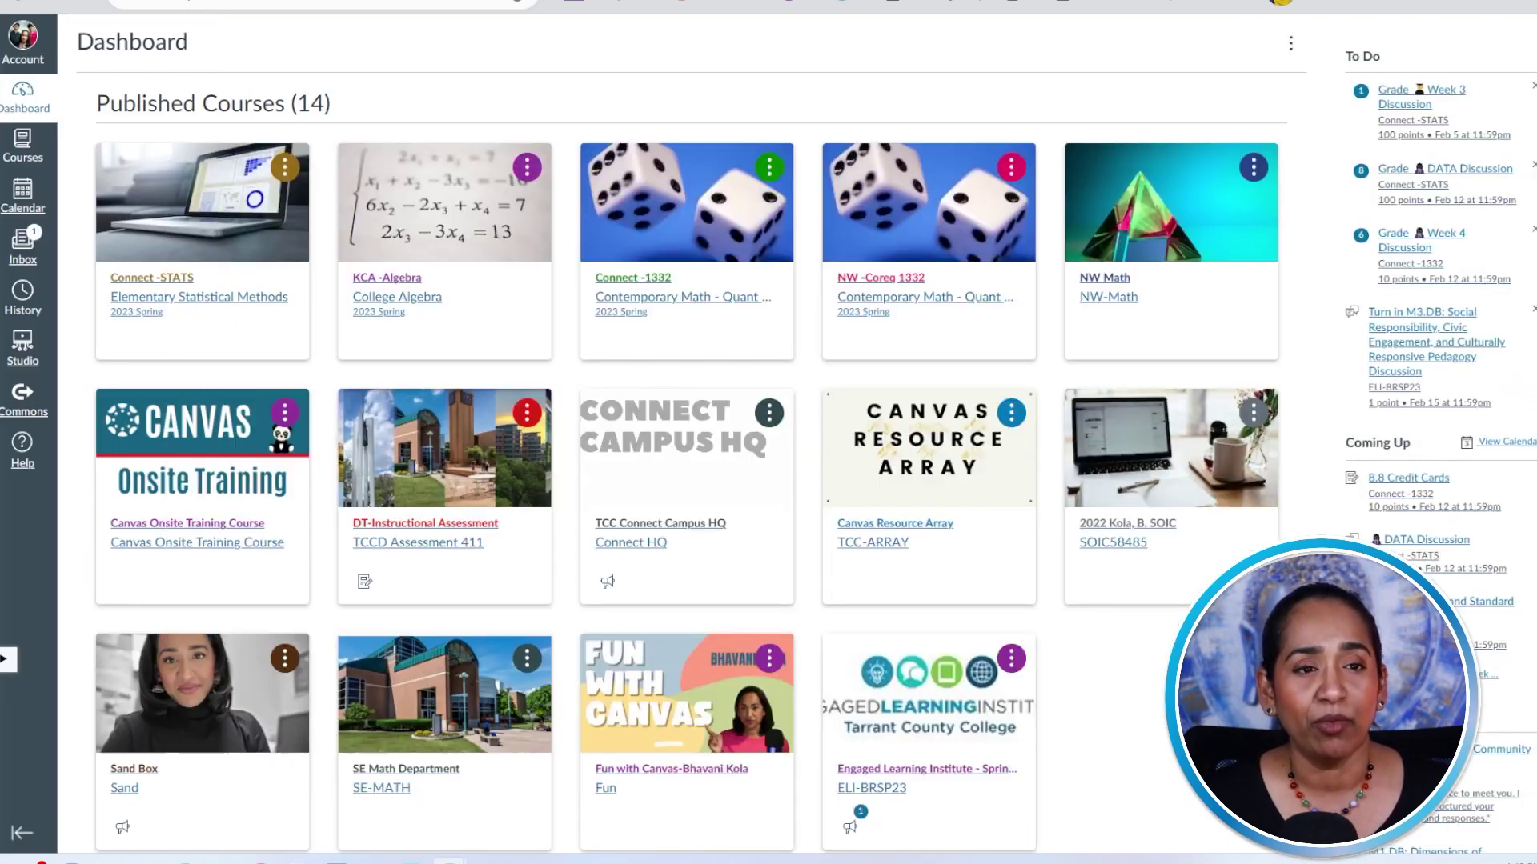
{"action": "left_click", "coordinate": [655, 221]}
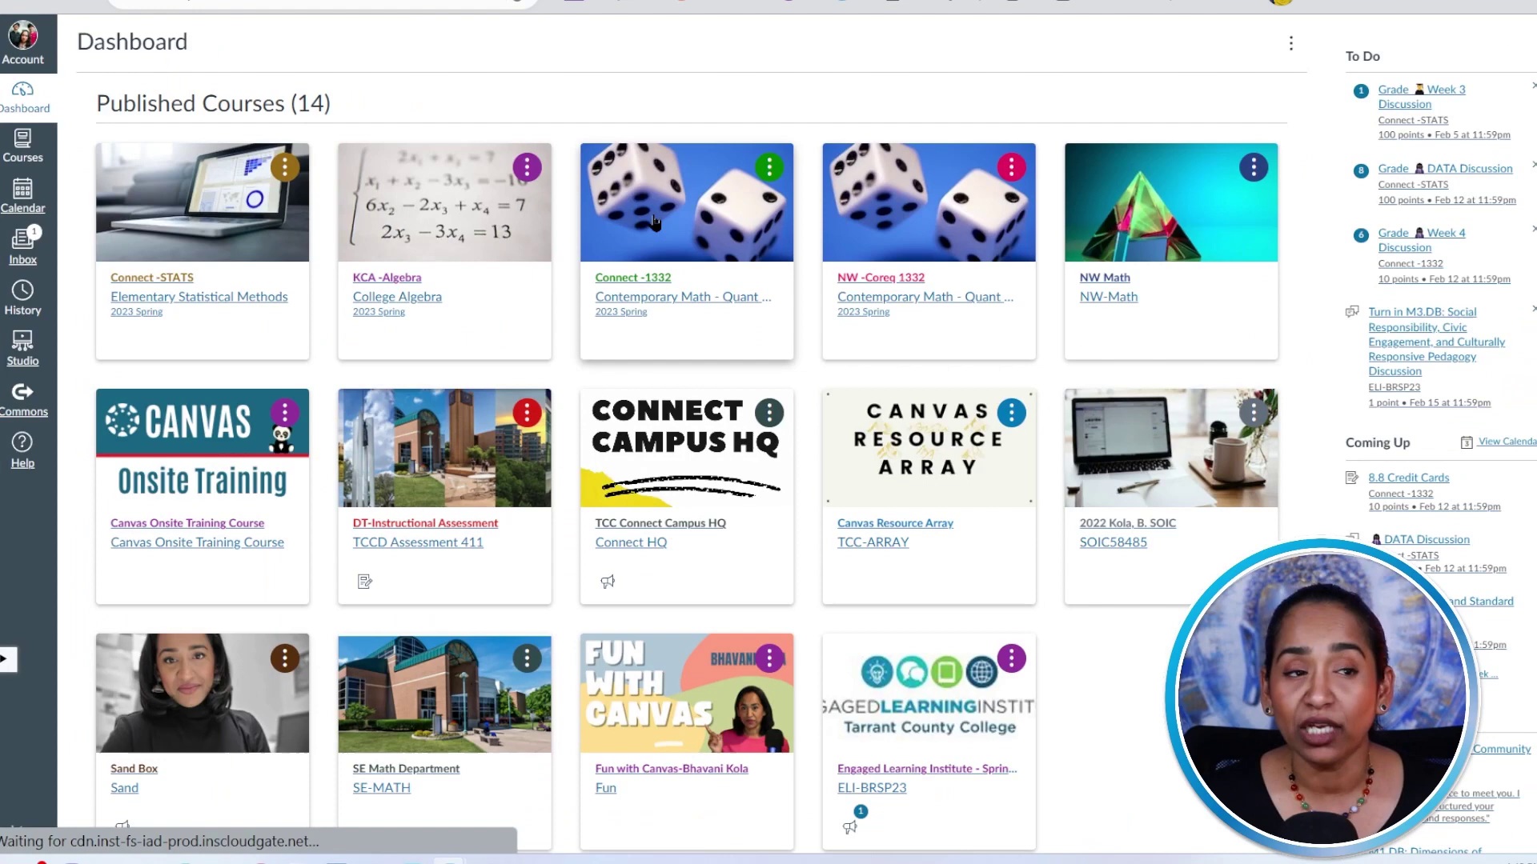
{"action": "left_click", "coordinate": [104, 167]}
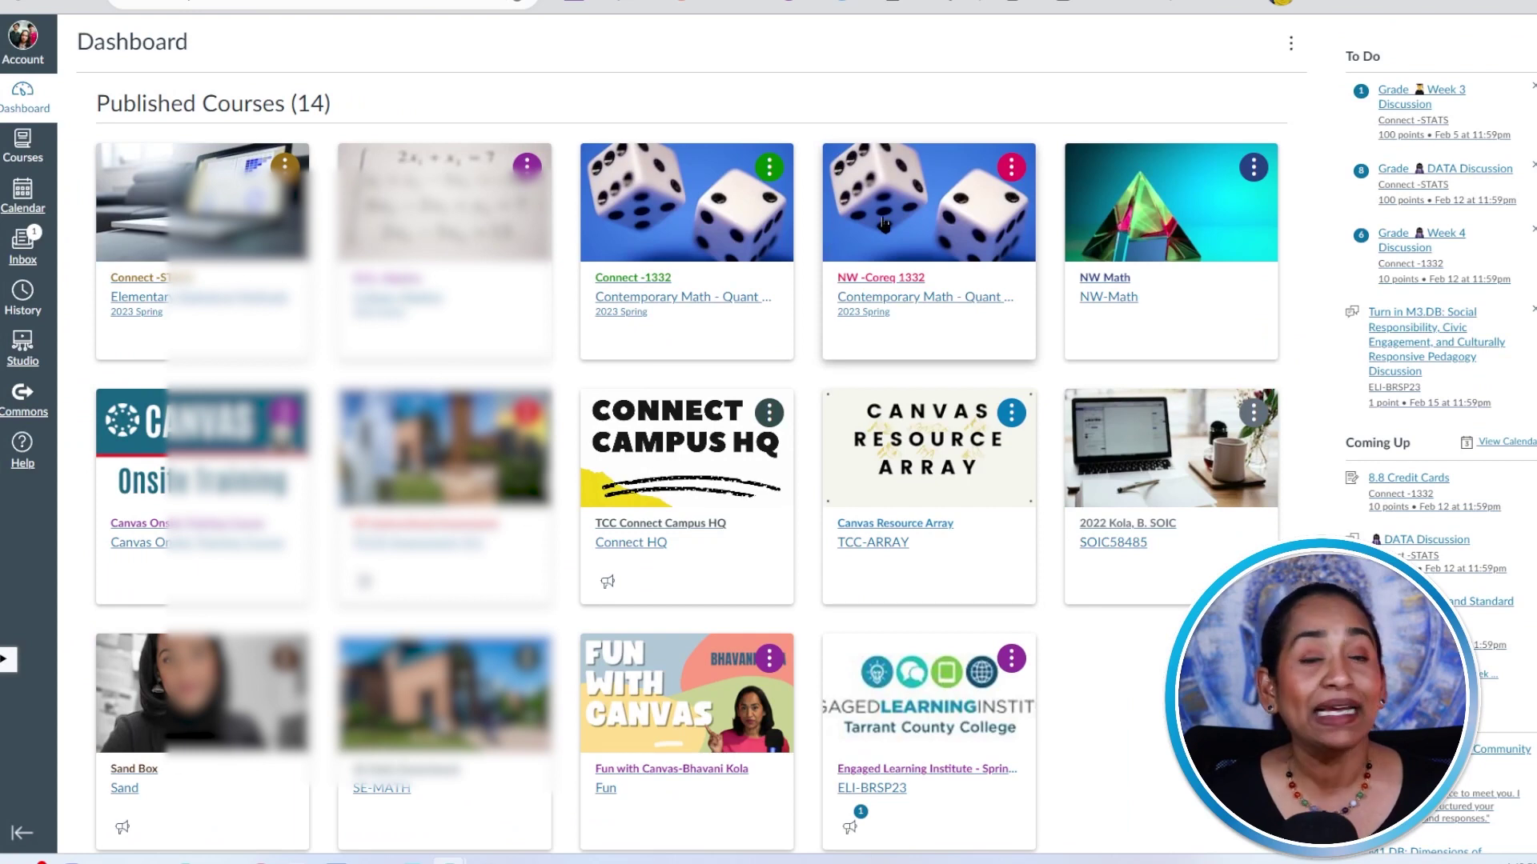
{"action": "left_click", "coordinate": [885, 224]}
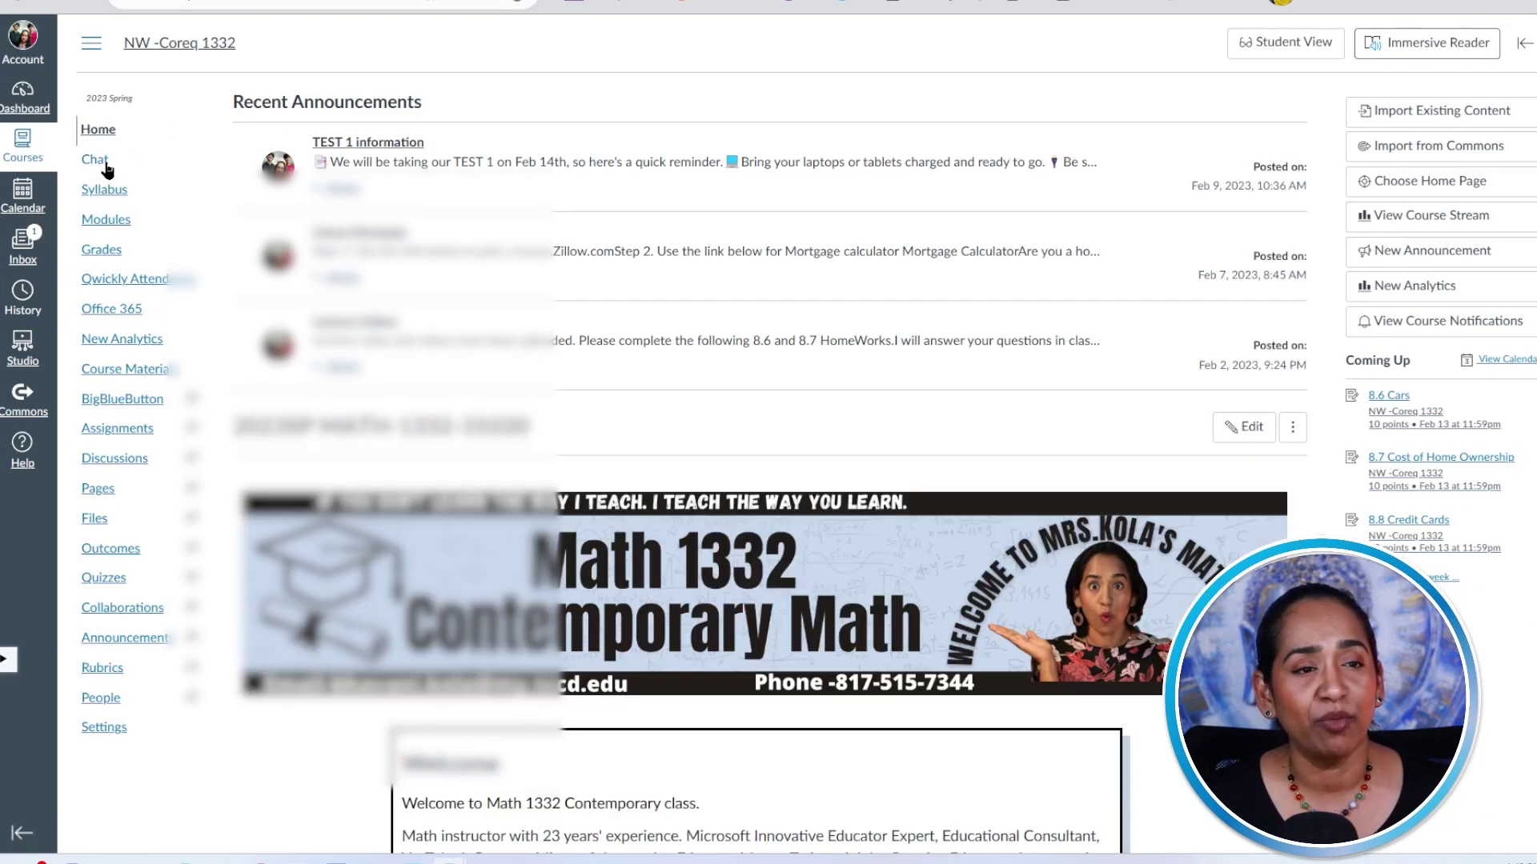
{"action": "left_click", "coordinate": [107, 168]}
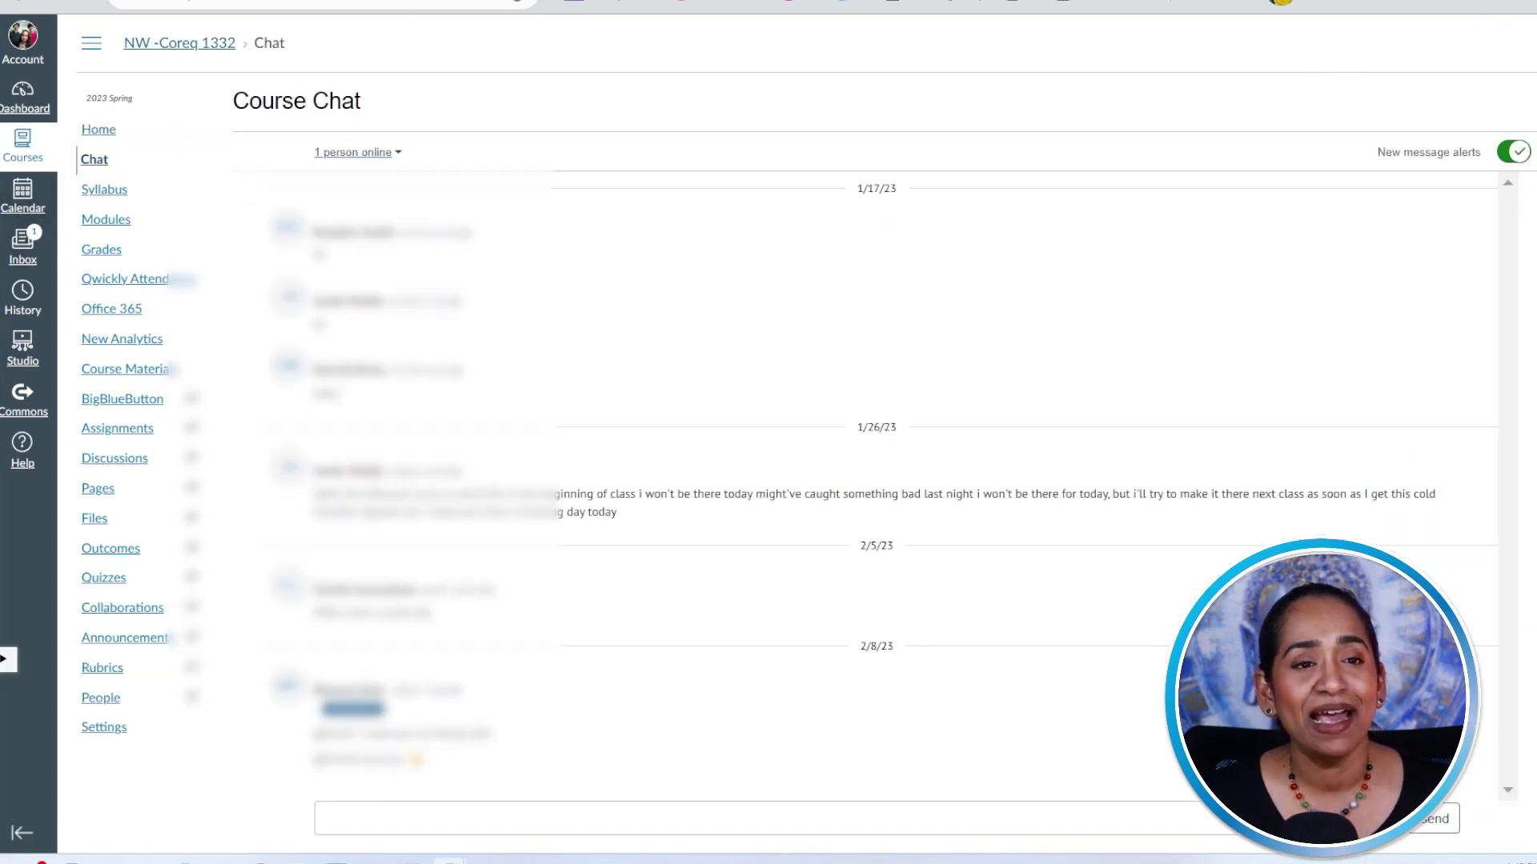
{"action": "left_click_drag", "start_coordinate": [34, 257], "coordinate": [845, 18]}
- Snap the Connect -STATS, KCA -Algebra and another course chat into the remaining screen quarters
{"action": "left_click", "coordinate": [638, 59]}
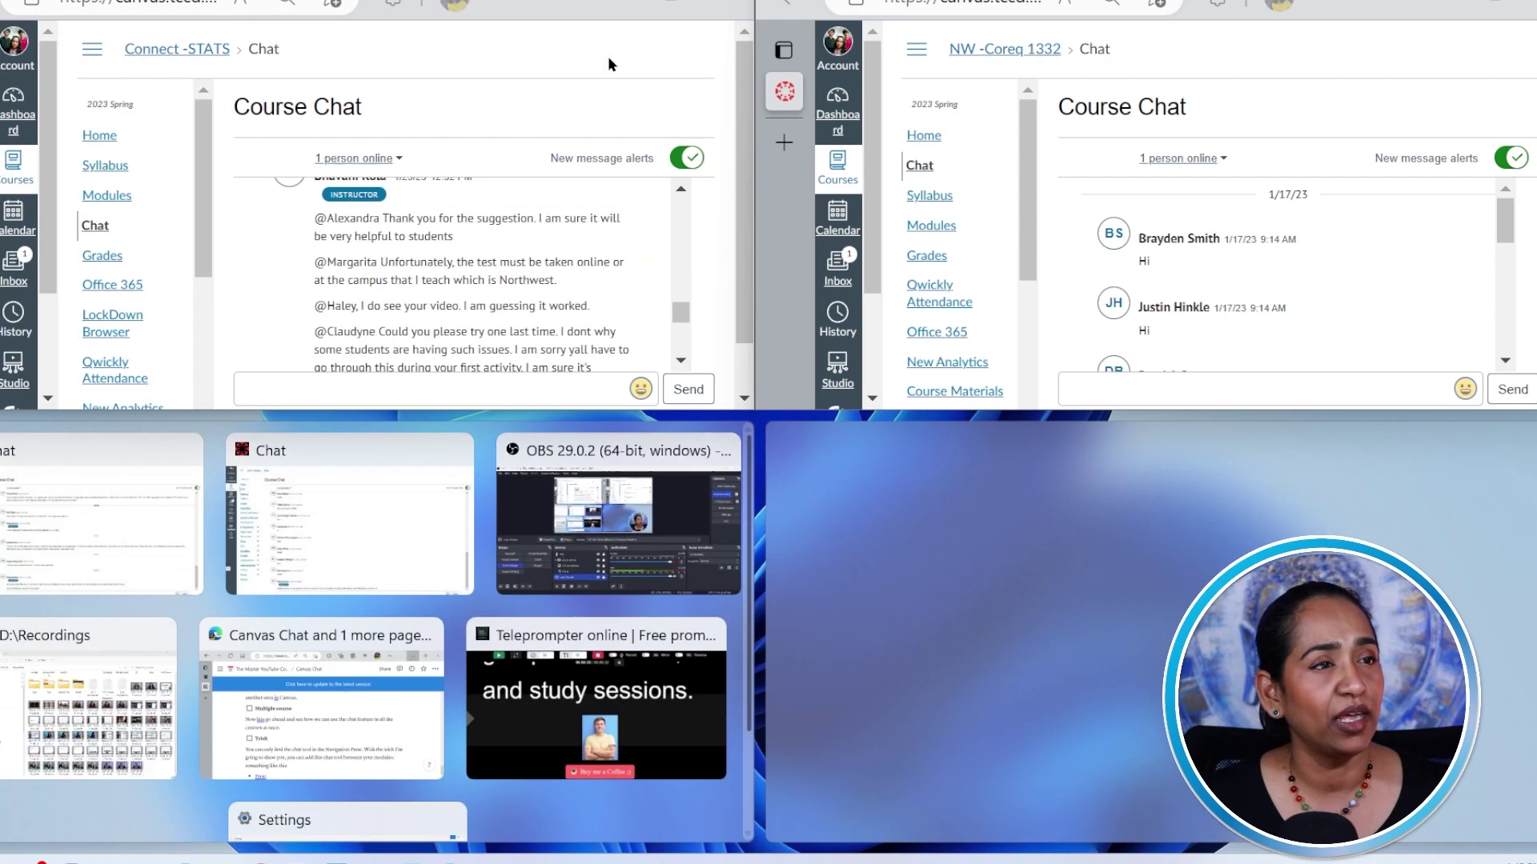
{"action": "left_click", "coordinate": [344, 688]}
{"action": "left_click", "coordinate": [1022, 556]}
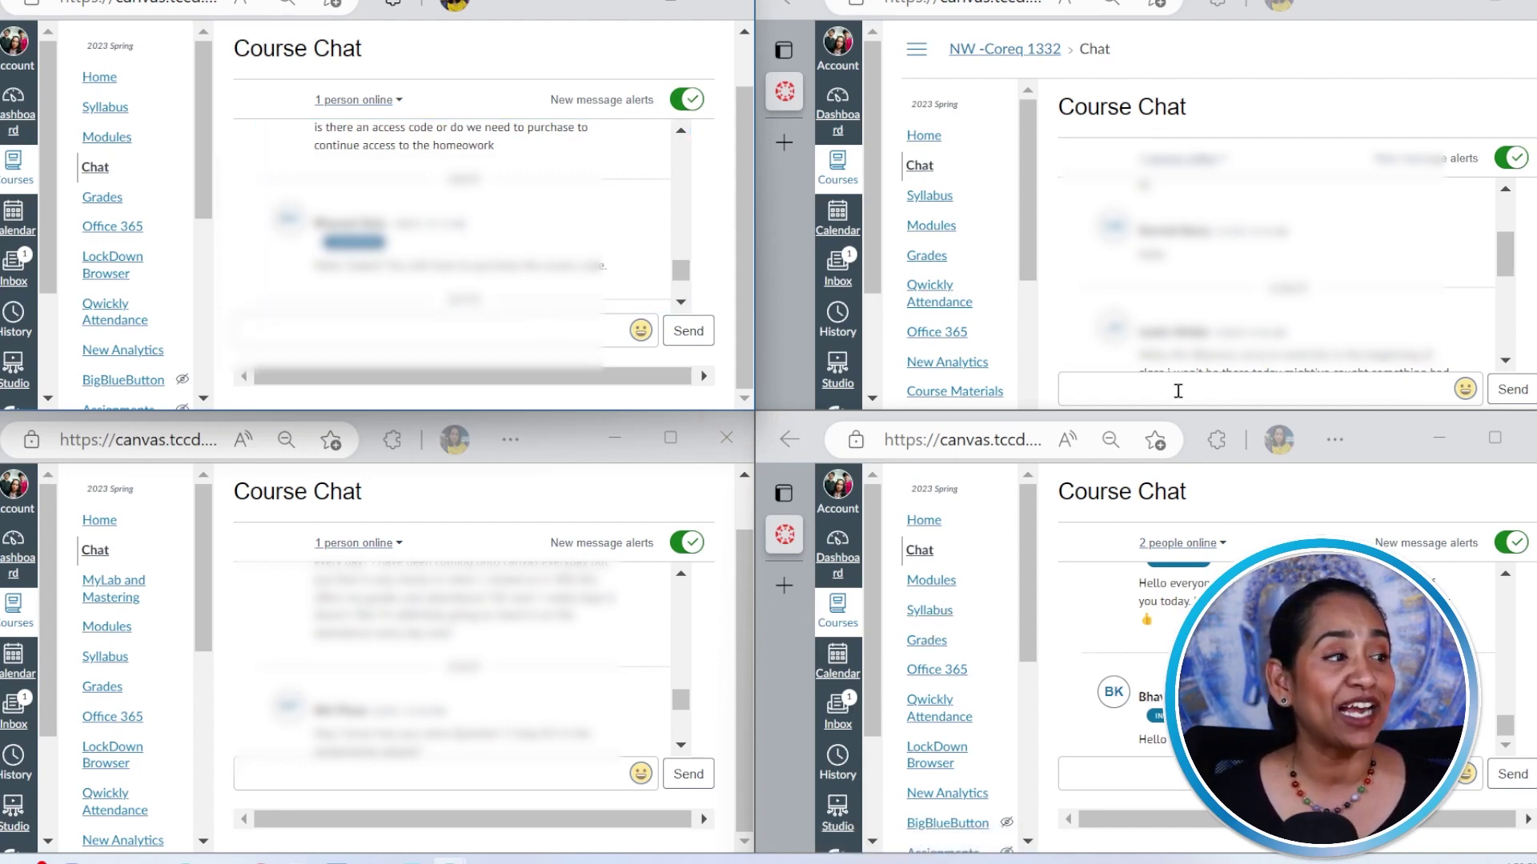
- Focus each tiled chat window and scroll through its message list
{"action": "left_click", "coordinate": [1178, 390]}
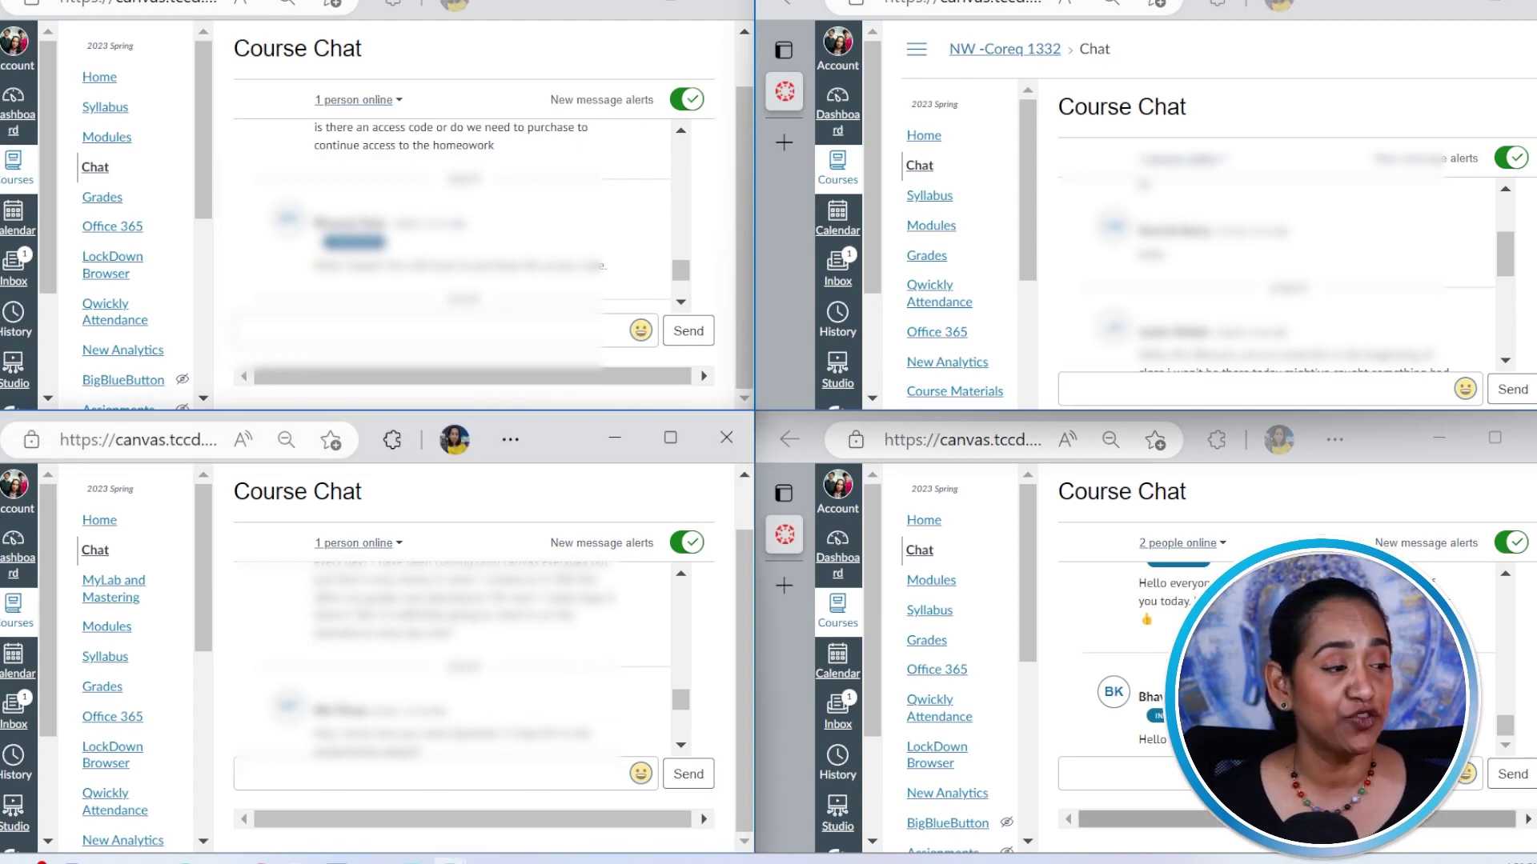
{"action": "left_click", "coordinate": [897, 439]}
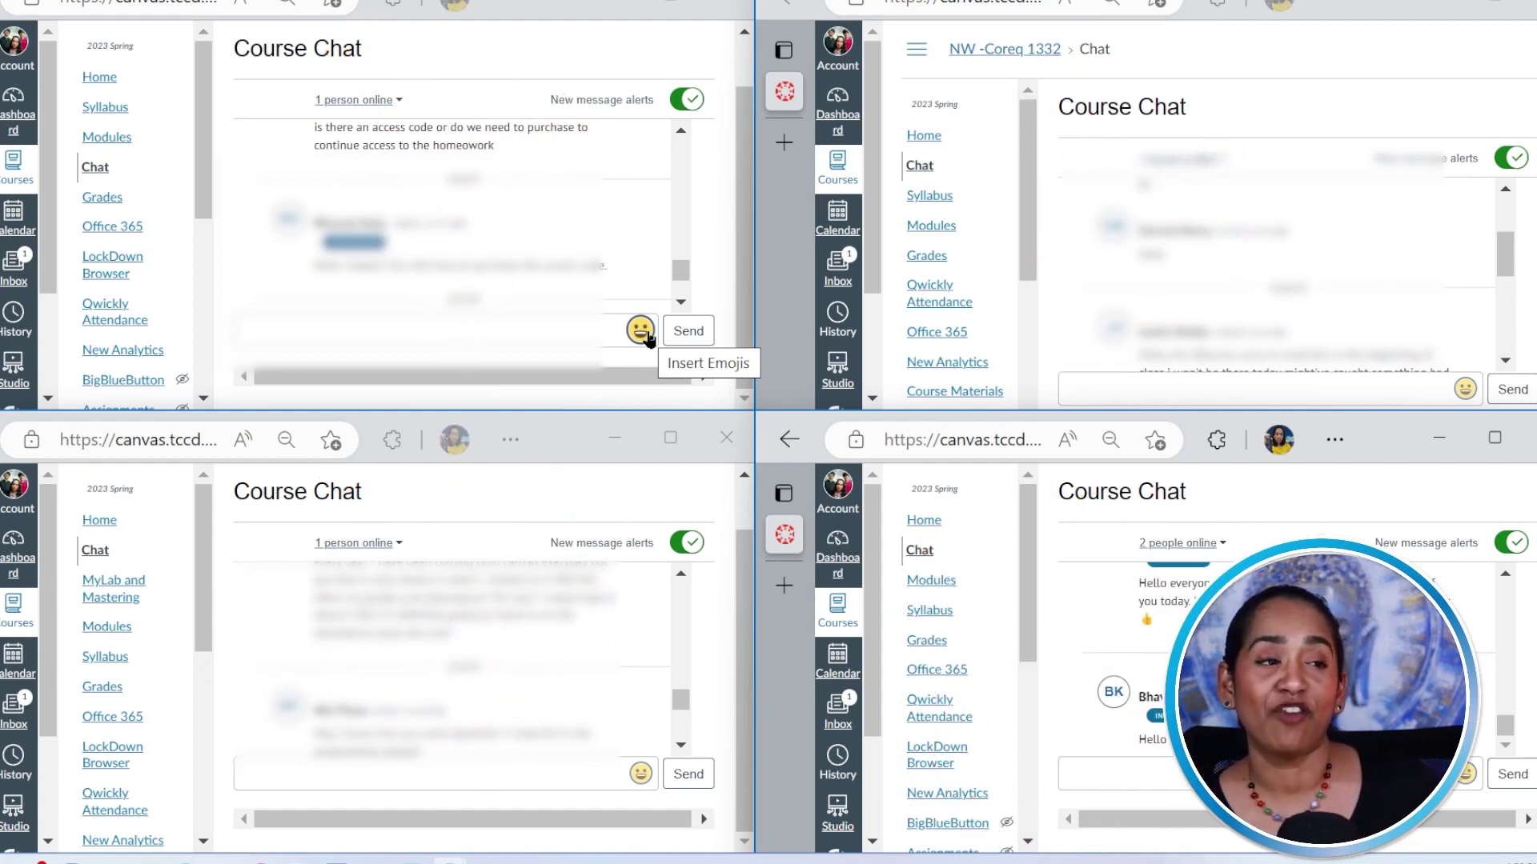
{"action": "mouse_move", "coordinate": [682, 270]}
{"action": "left_mouse_down"}
{"action": "mouse_move", "coordinate": [686, 157]}
{"action": "mouse_move", "coordinate": [686, 285]}
{"action": "left_mouse_up"}
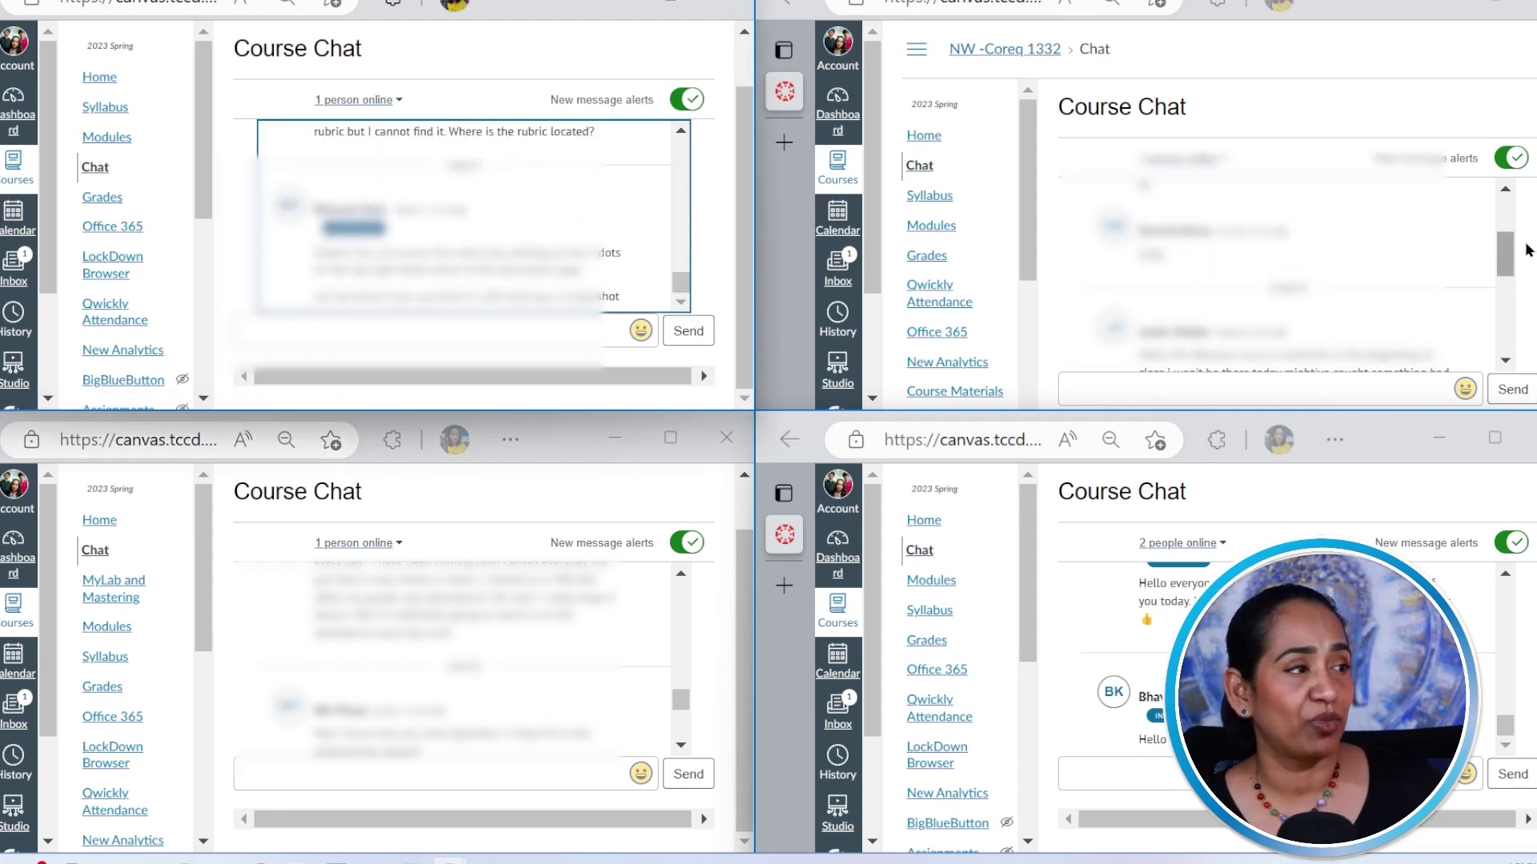
{"action": "left_click_drag", "start_coordinate": [1505, 252], "coordinate": [1521, 204]}
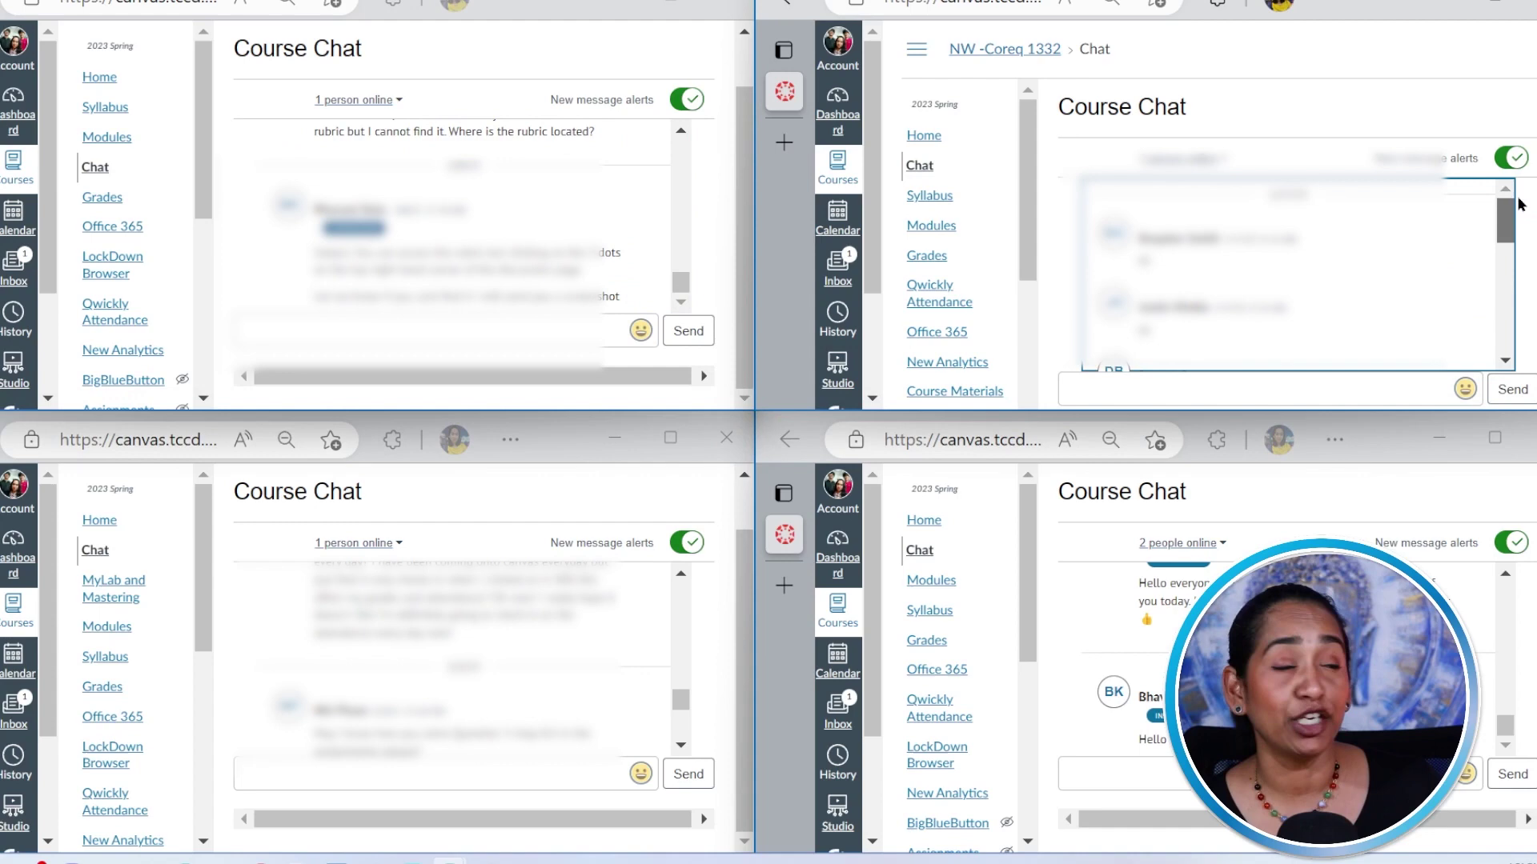
{"action": "left_click_drag", "start_coordinate": [677, 701], "coordinate": [683, 752]}
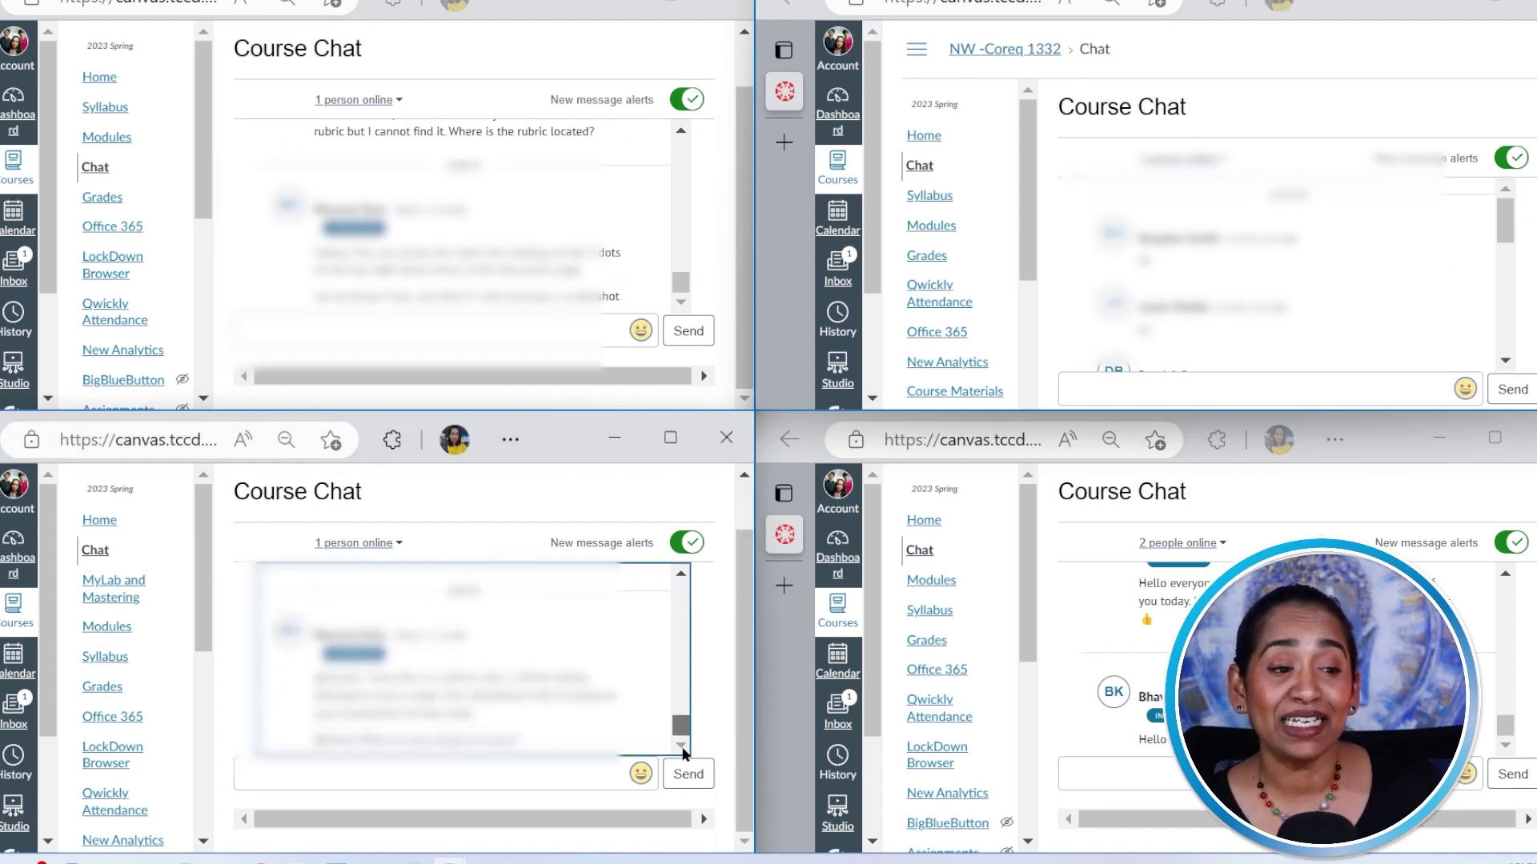
{"action": "left_click_drag", "start_coordinate": [1505, 725], "coordinate": [1511, 789]}
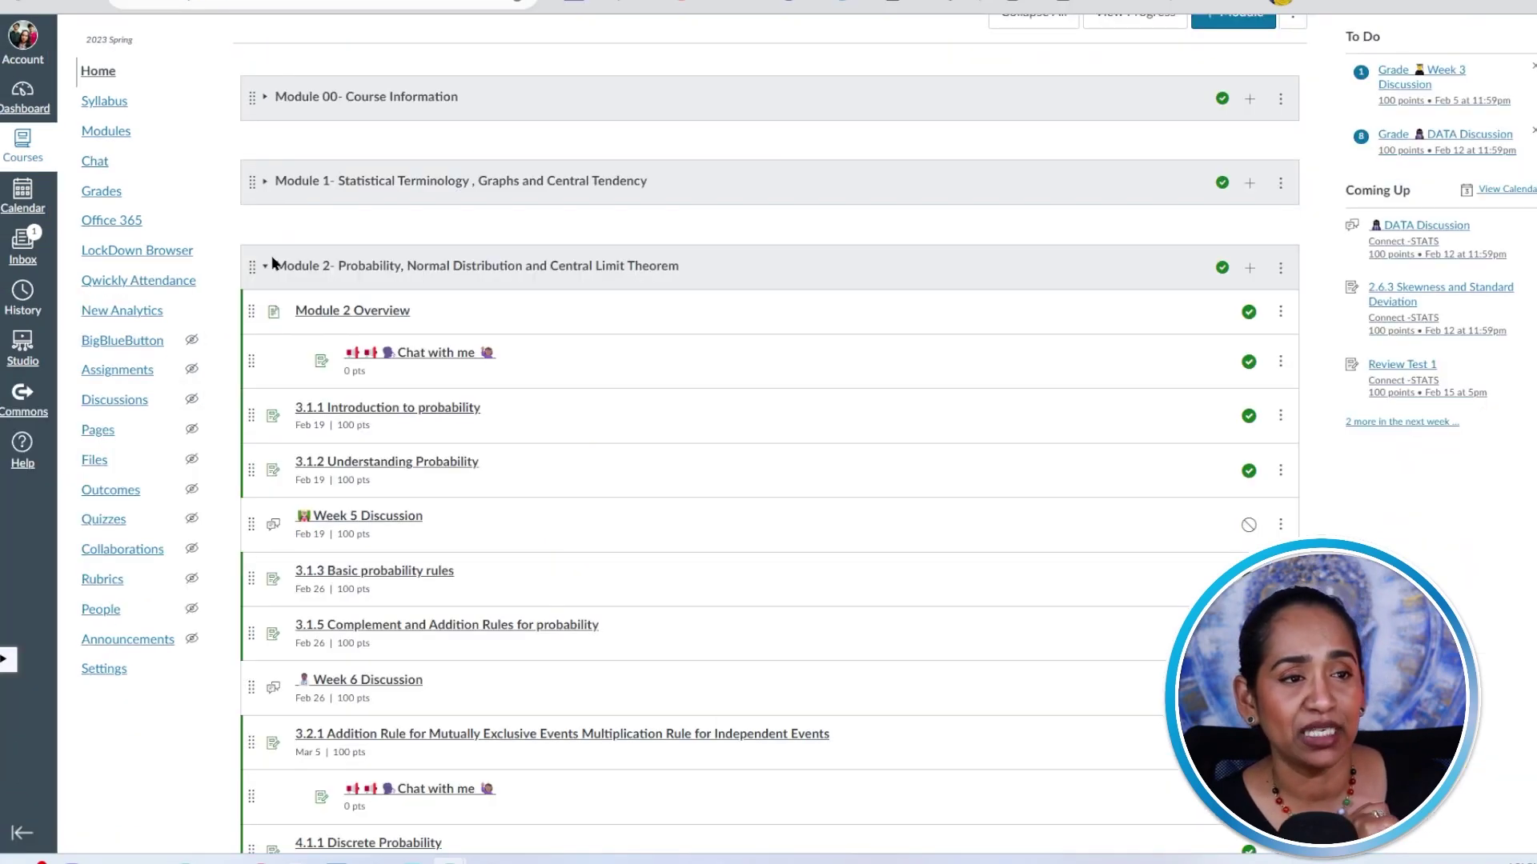
- Collapse Module 2, expand Module 1, and scroll down to its 0-point 'Chat with me' items
{"action": "left_click", "coordinate": [260, 269]}
{"action": "left_click", "coordinate": [270, 502]}
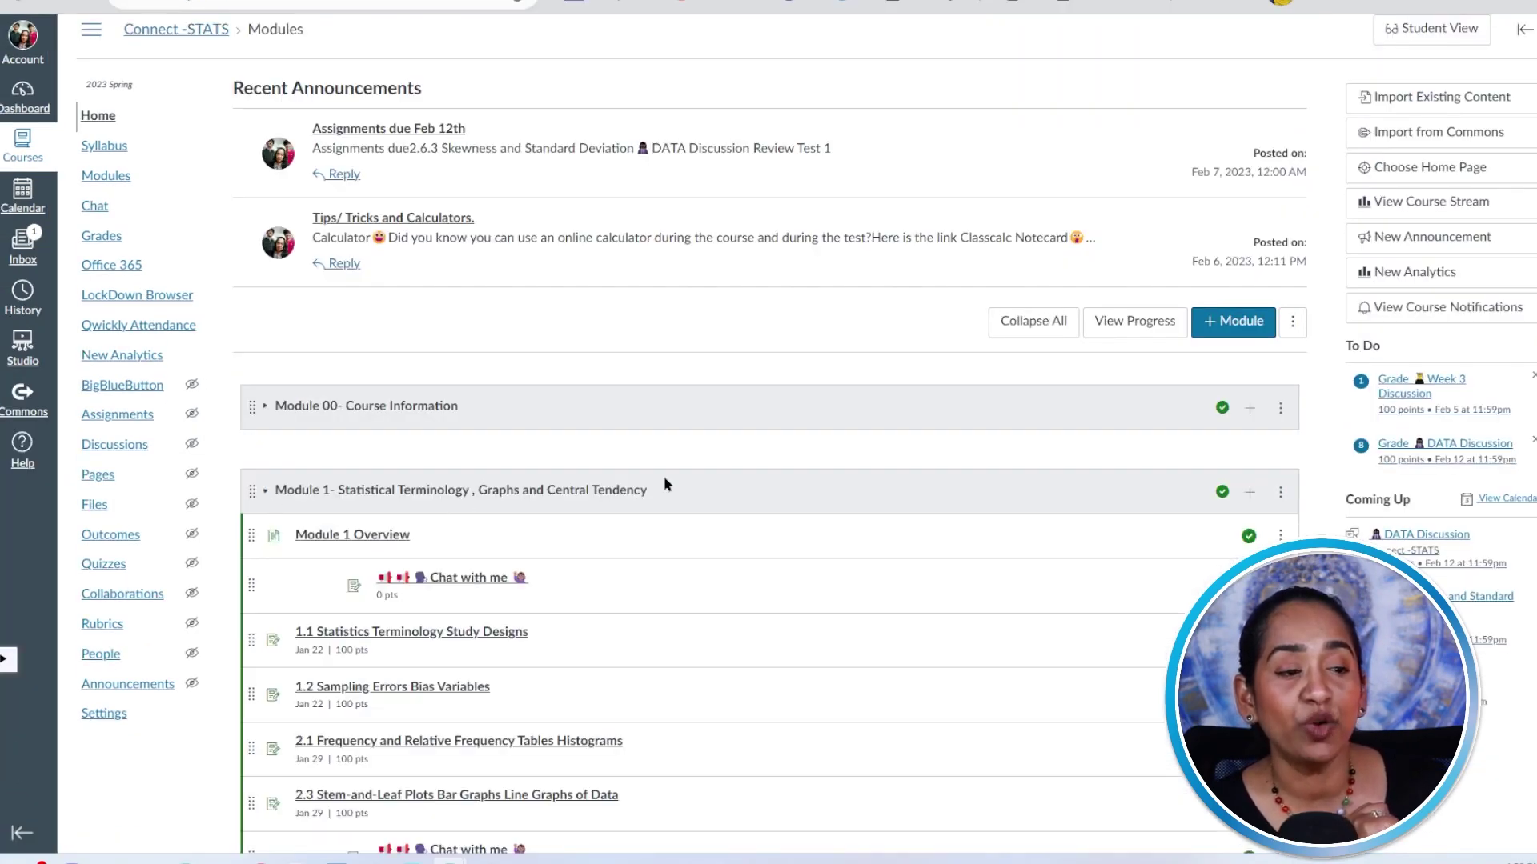
{"action": "scroll", "coordinate": [665, 480], "scroll_direction": "down", "scroll_amount": 3}
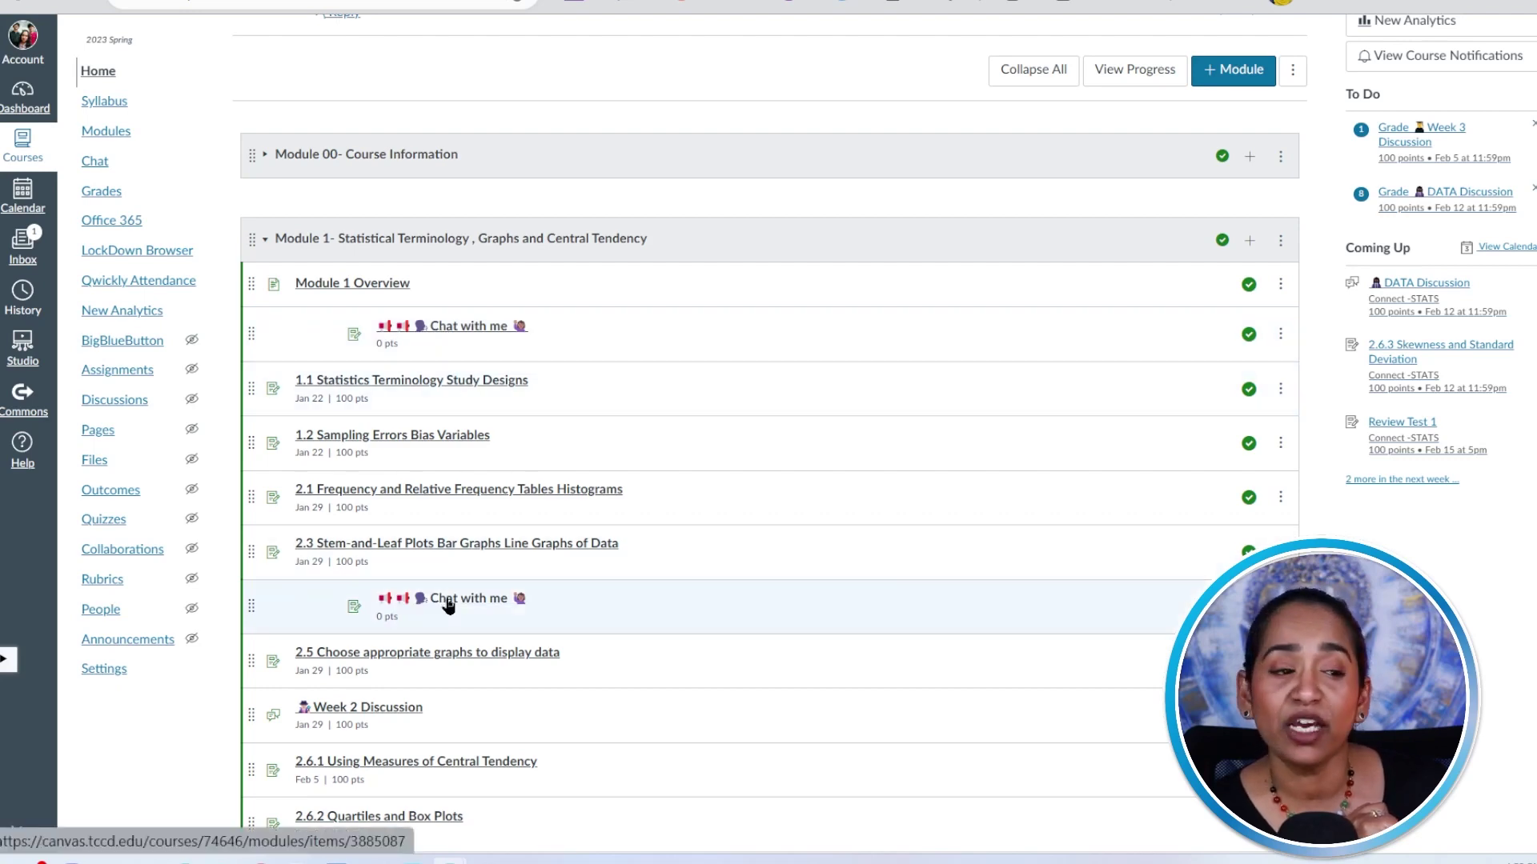
{"action": "scroll", "coordinate": [450, 606], "scroll_direction": "down", "scroll_amount": 3}
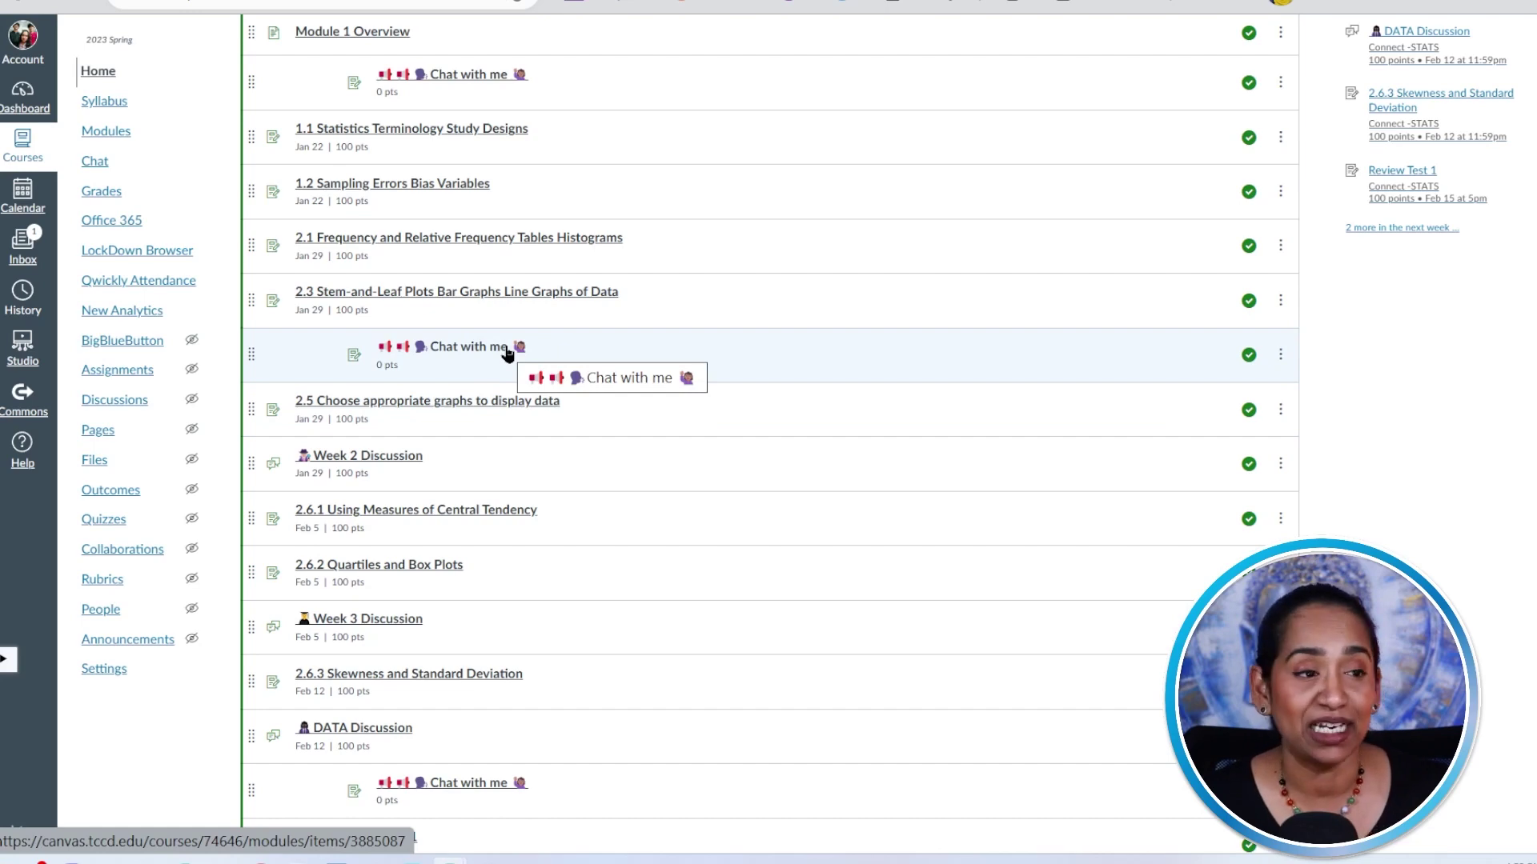
{"action": "left_click", "coordinate": [476, 76]}
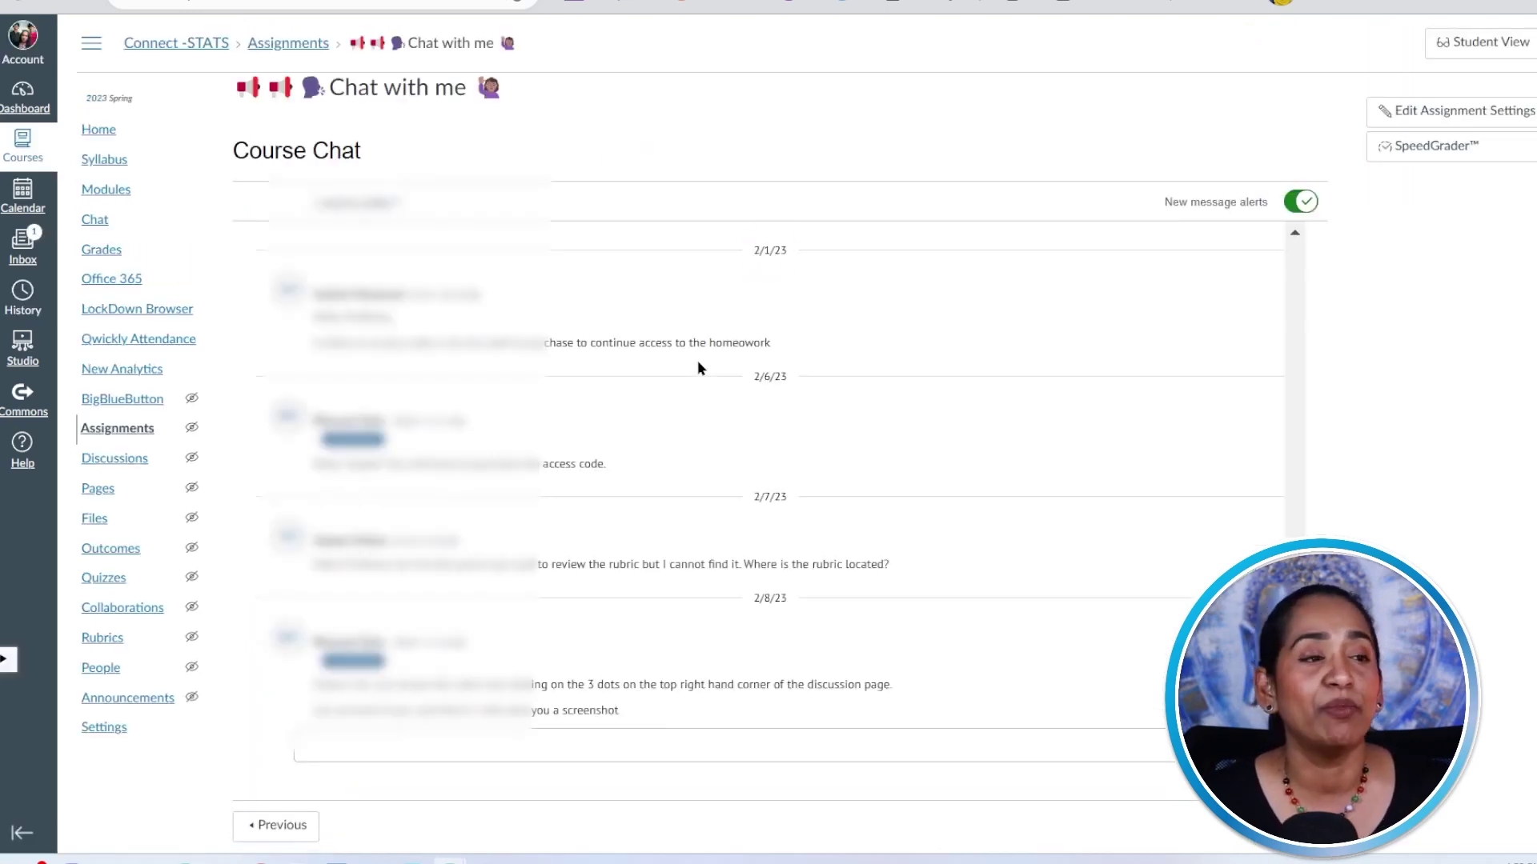
{"action": "scroll", "coordinate": [685, 385], "scroll_direction": "up", "scroll_amount": 1}
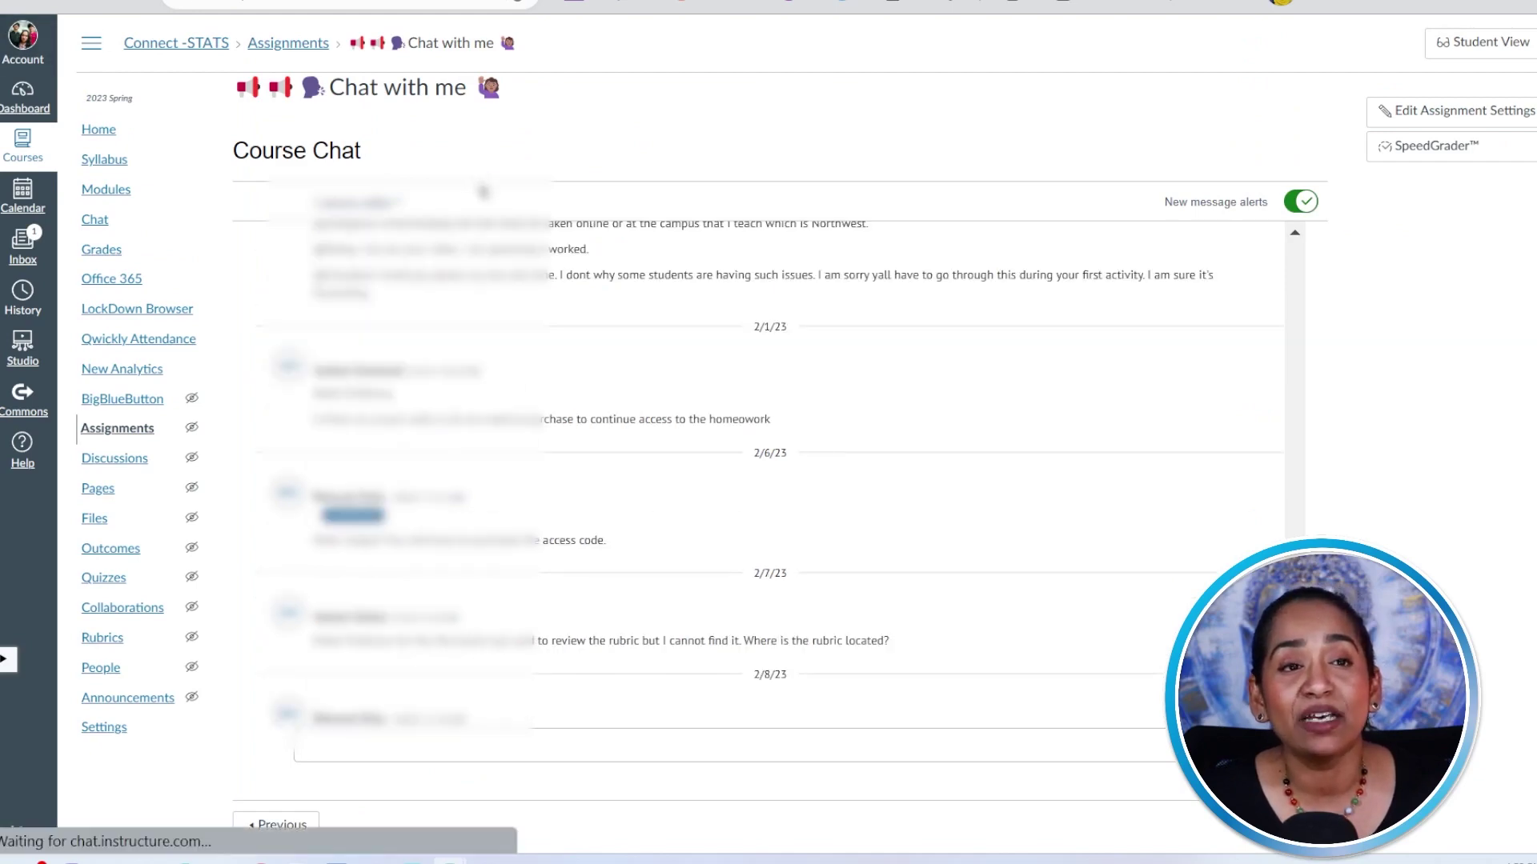
{"action": "key", "text": "alt+Left"}
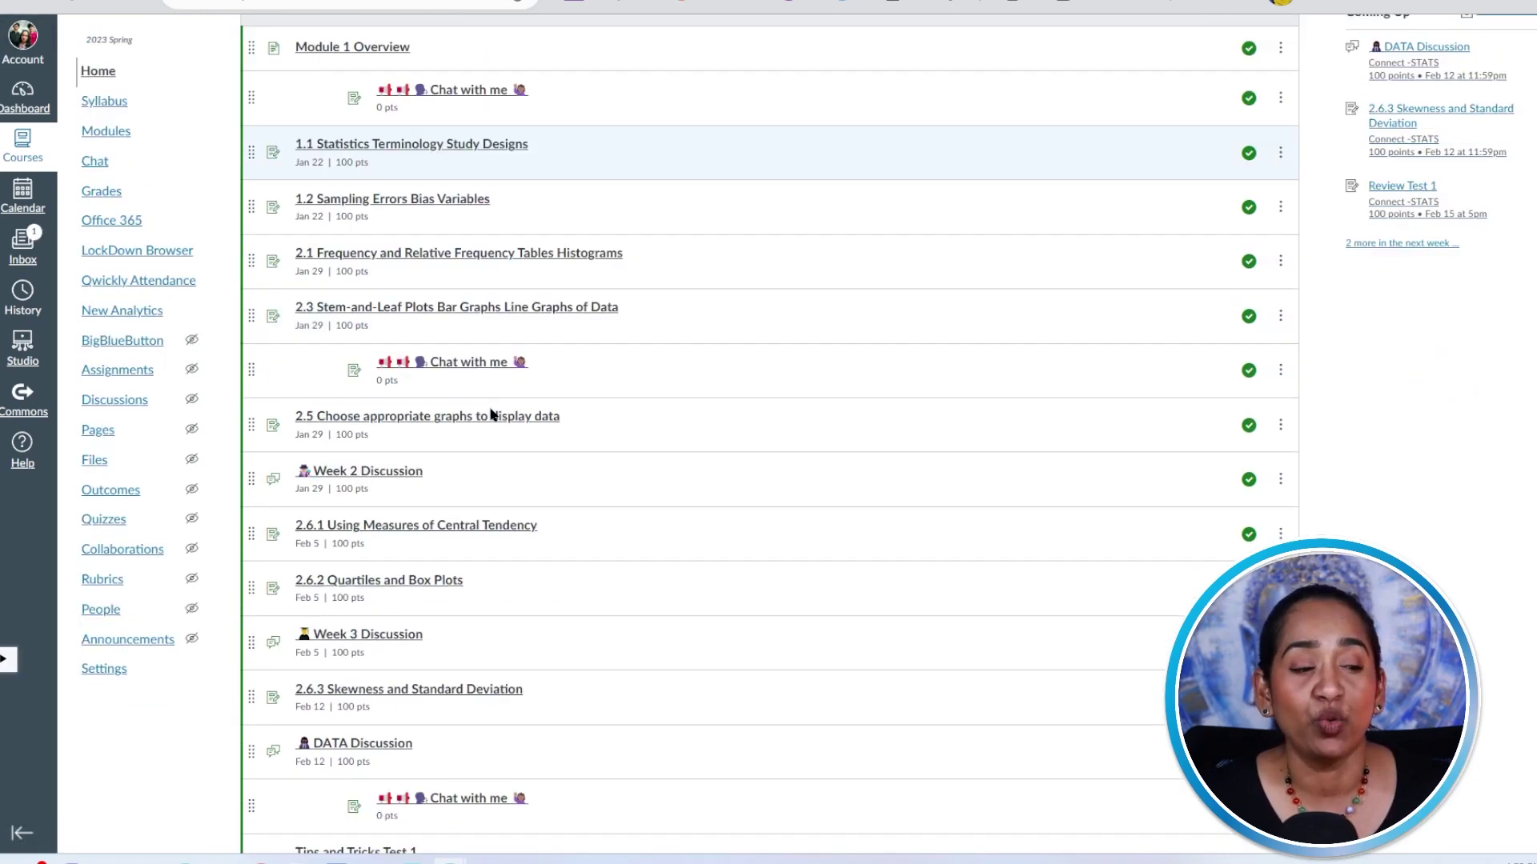
{"action": "scroll", "coordinate": [492, 414], "scroll_direction": "down", "scroll_amount": 2}
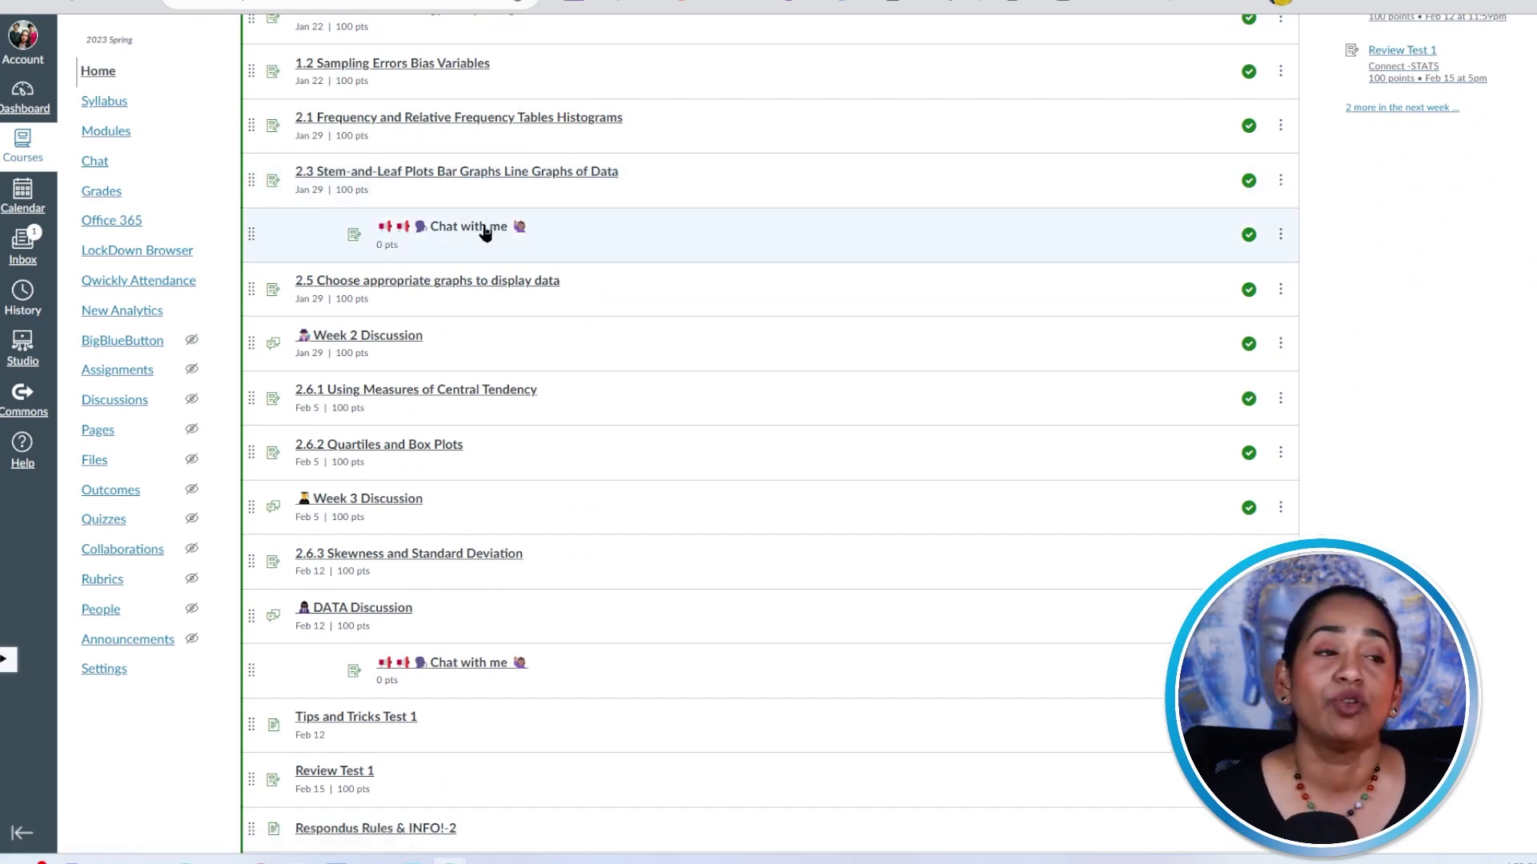
{"action": "scroll", "coordinate": [568, 296], "scroll_direction": "down", "scroll_amount": 1}
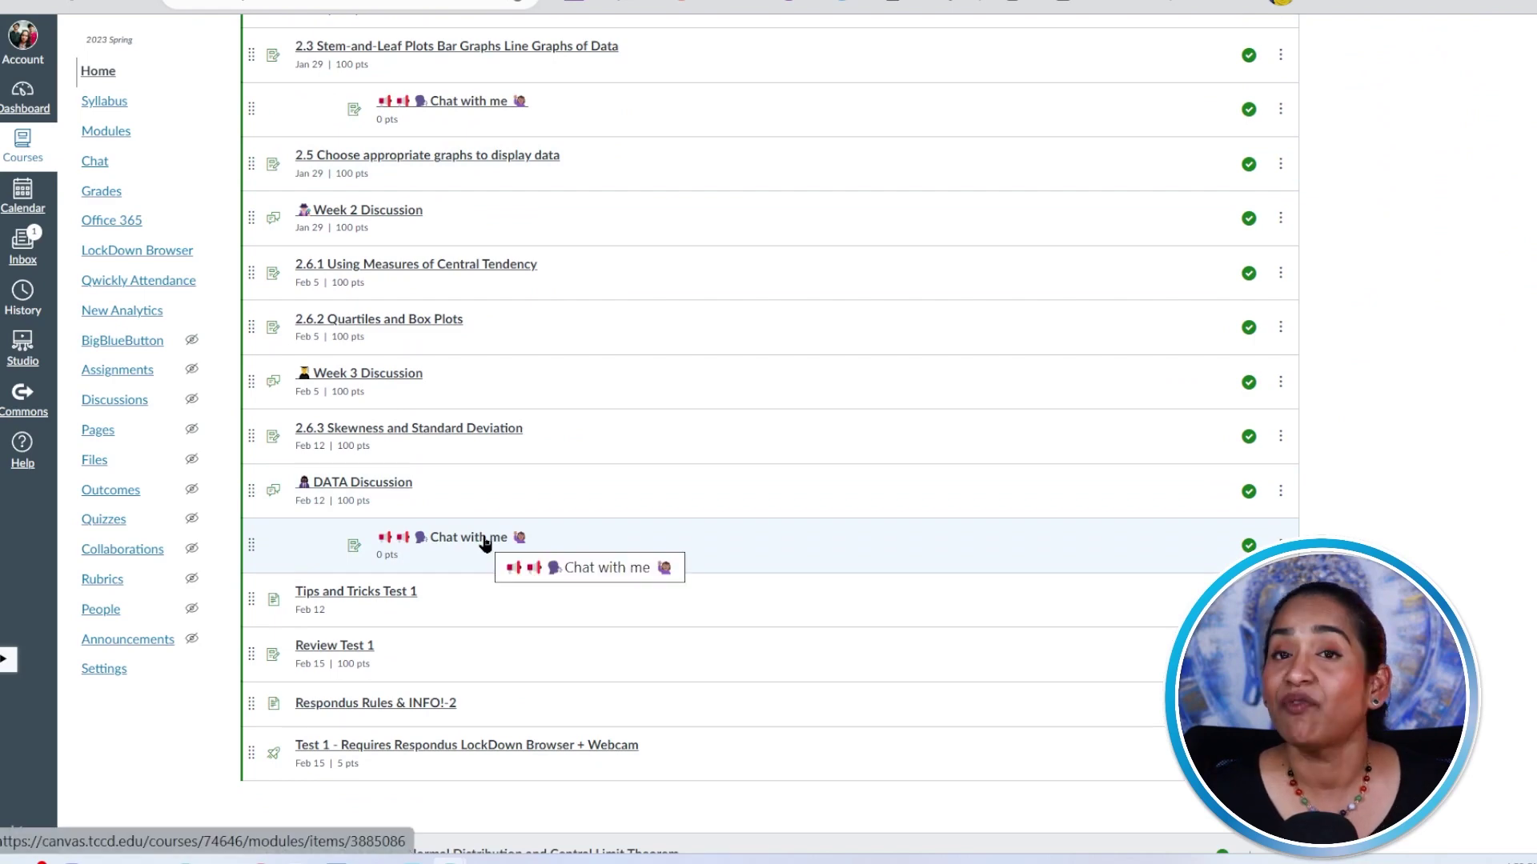
{"action": "scroll", "coordinate": [483, 544], "scroll_direction": "down", "scroll_amount": 2}
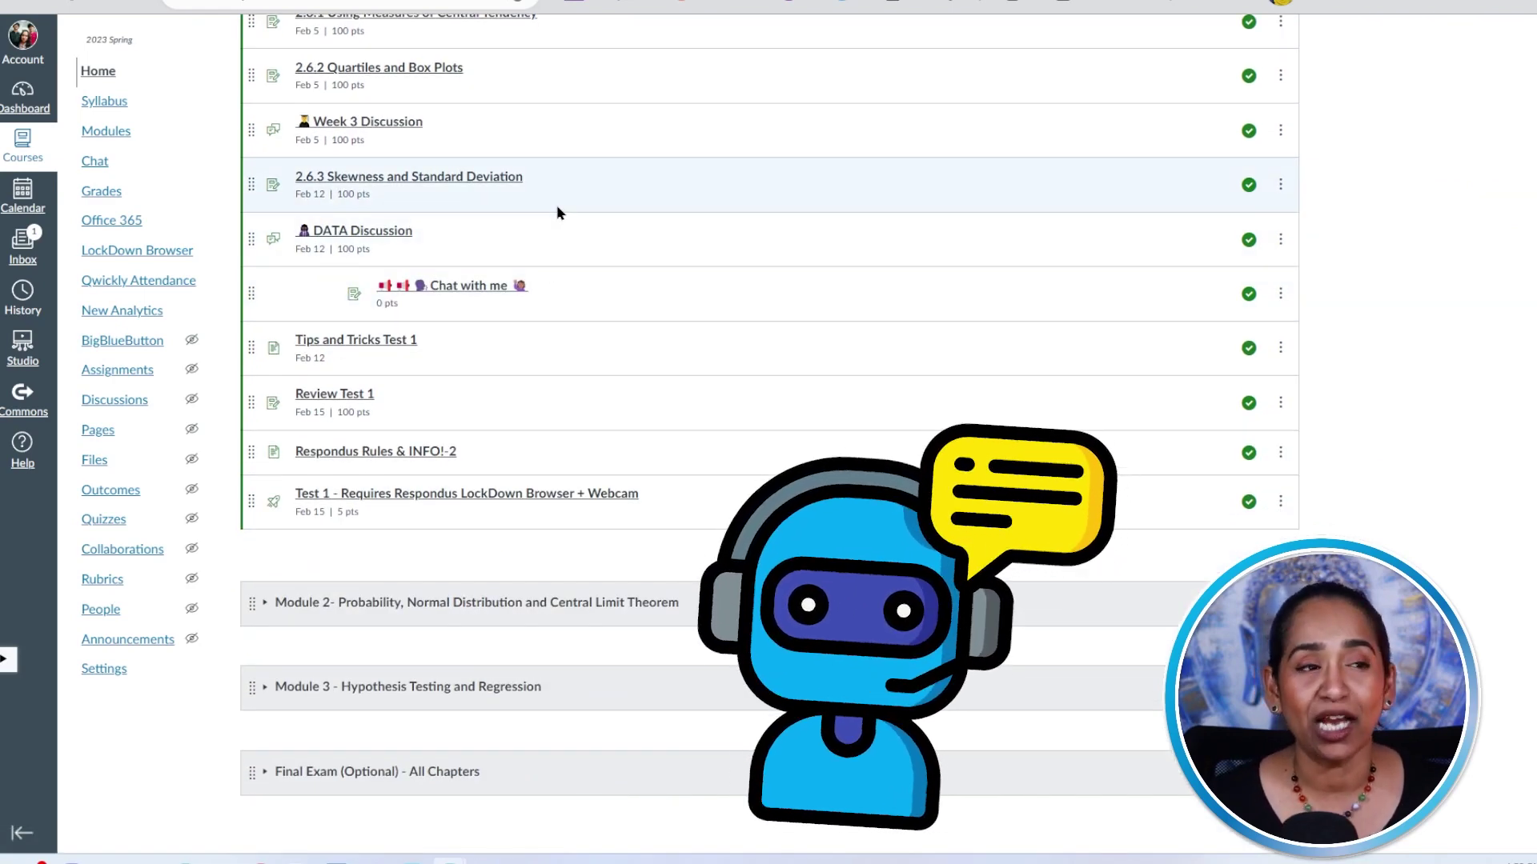
{"action": "scroll", "coordinate": [488, 312], "scroll_direction": "down", "scroll_amount": 1}
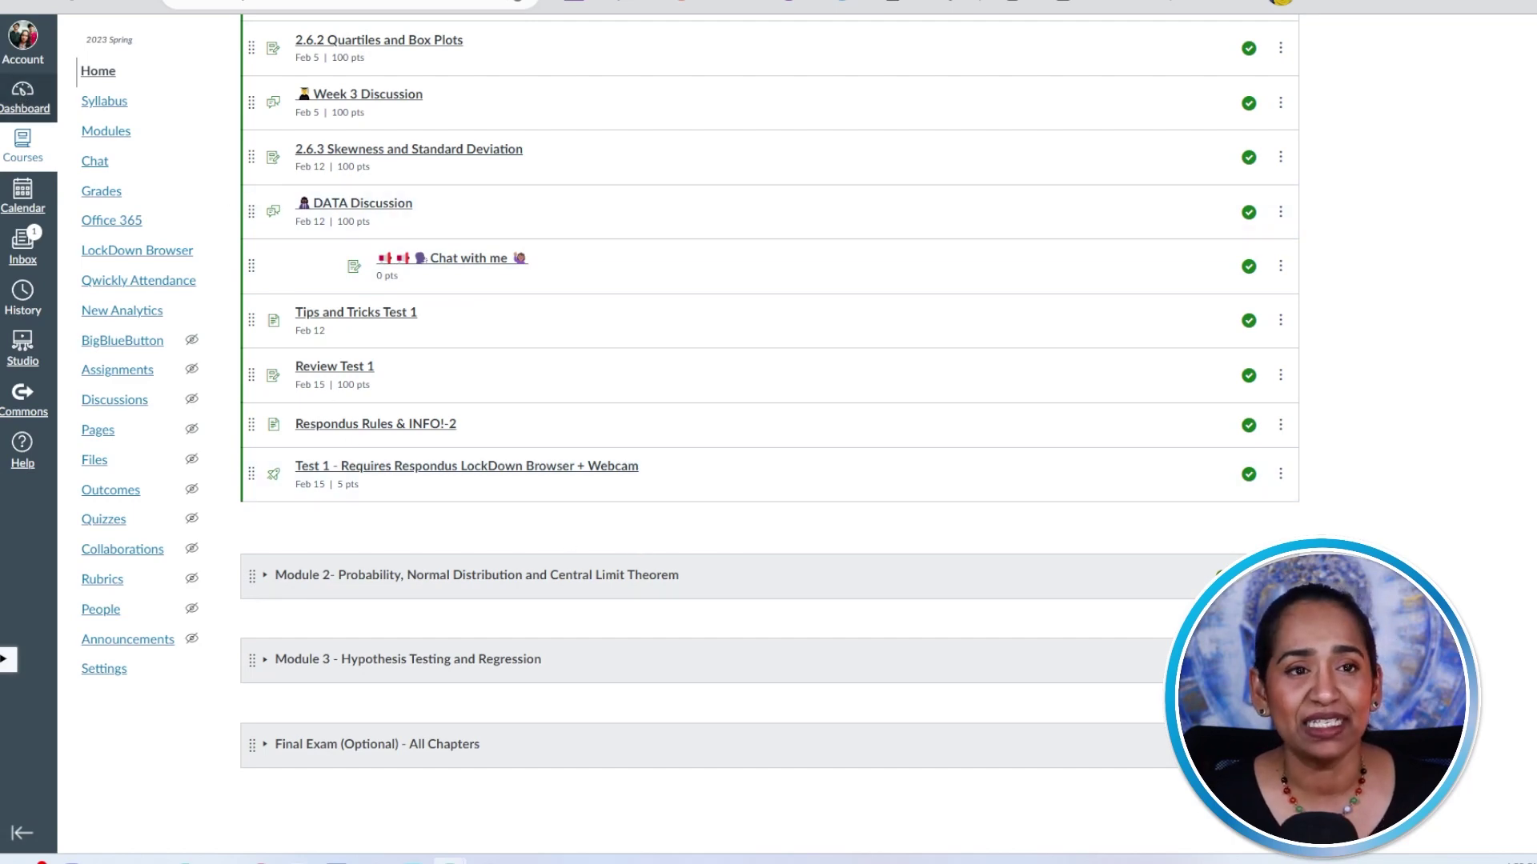
- Create a new Sand Box assignment named 'Chat with me' plus phone and tongue-out emojis
{"action": "left_click", "coordinate": [120, 123]}
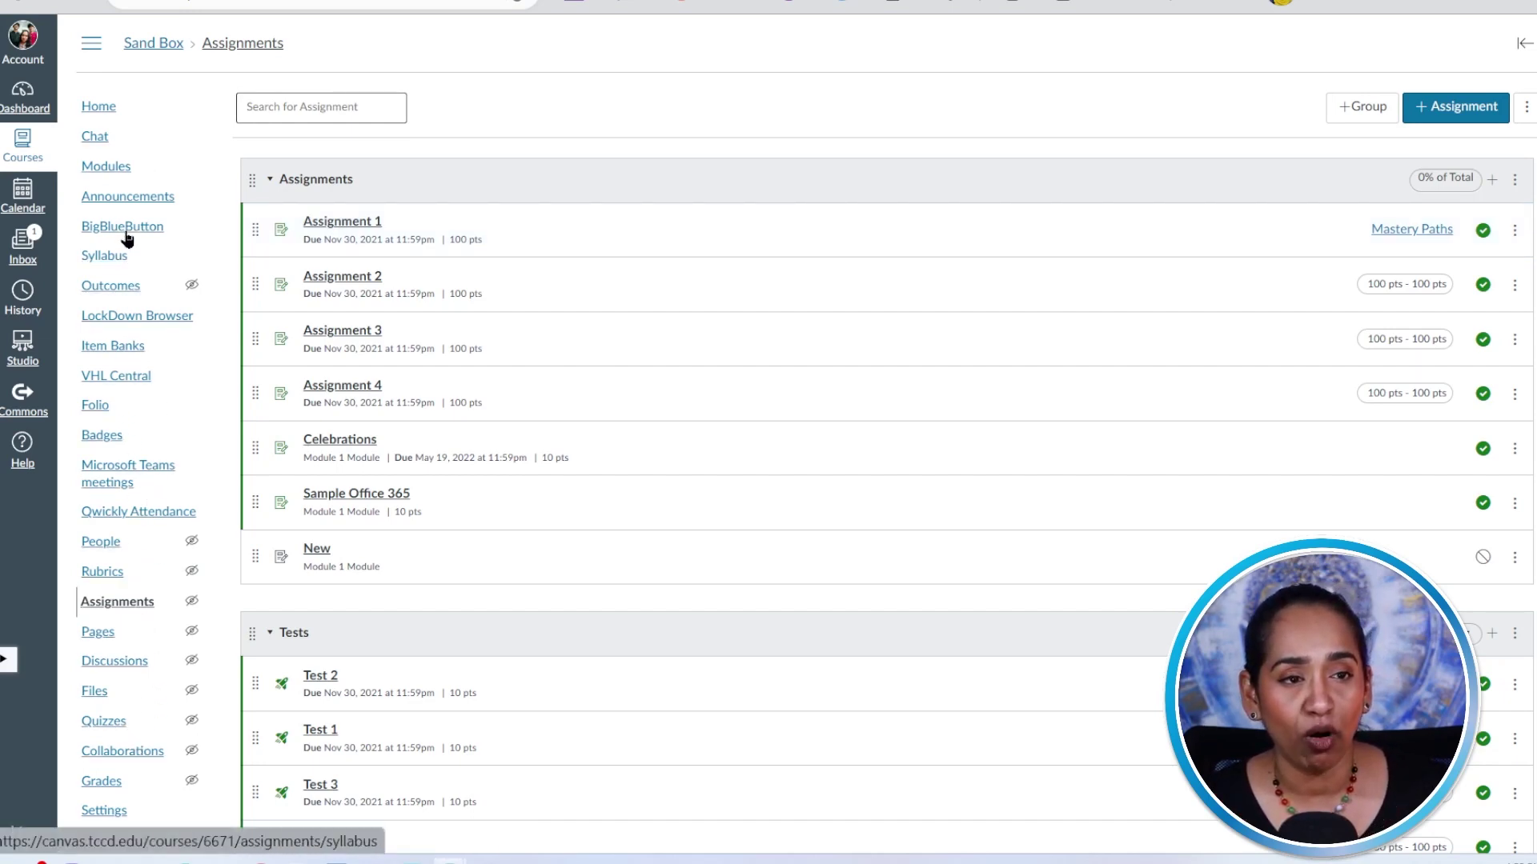
{"action": "left_click", "coordinate": [1450, 117]}
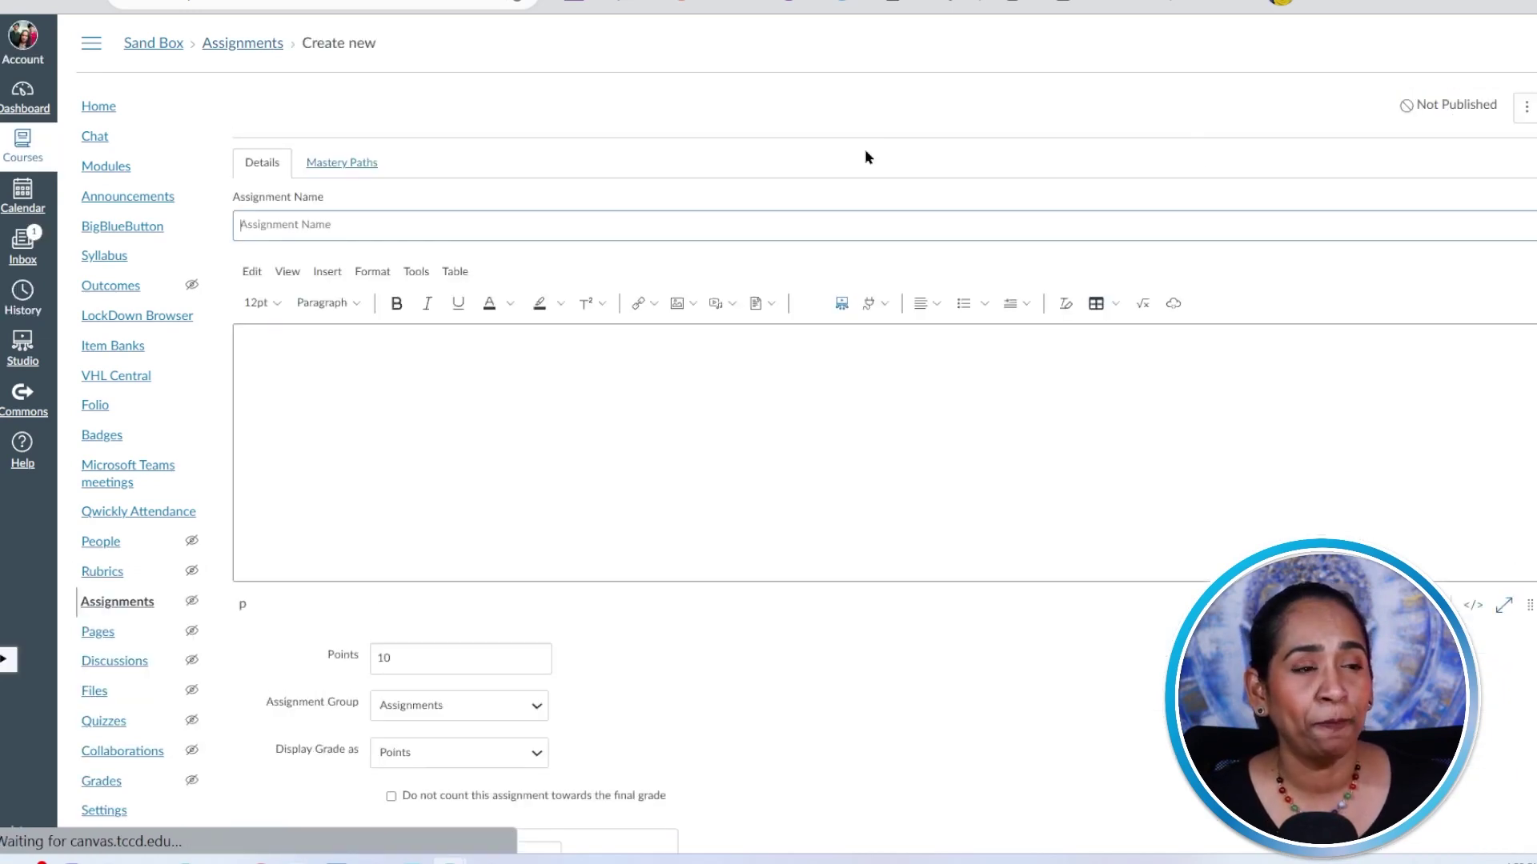
{"action": "left_click", "coordinate": [532, 213]}
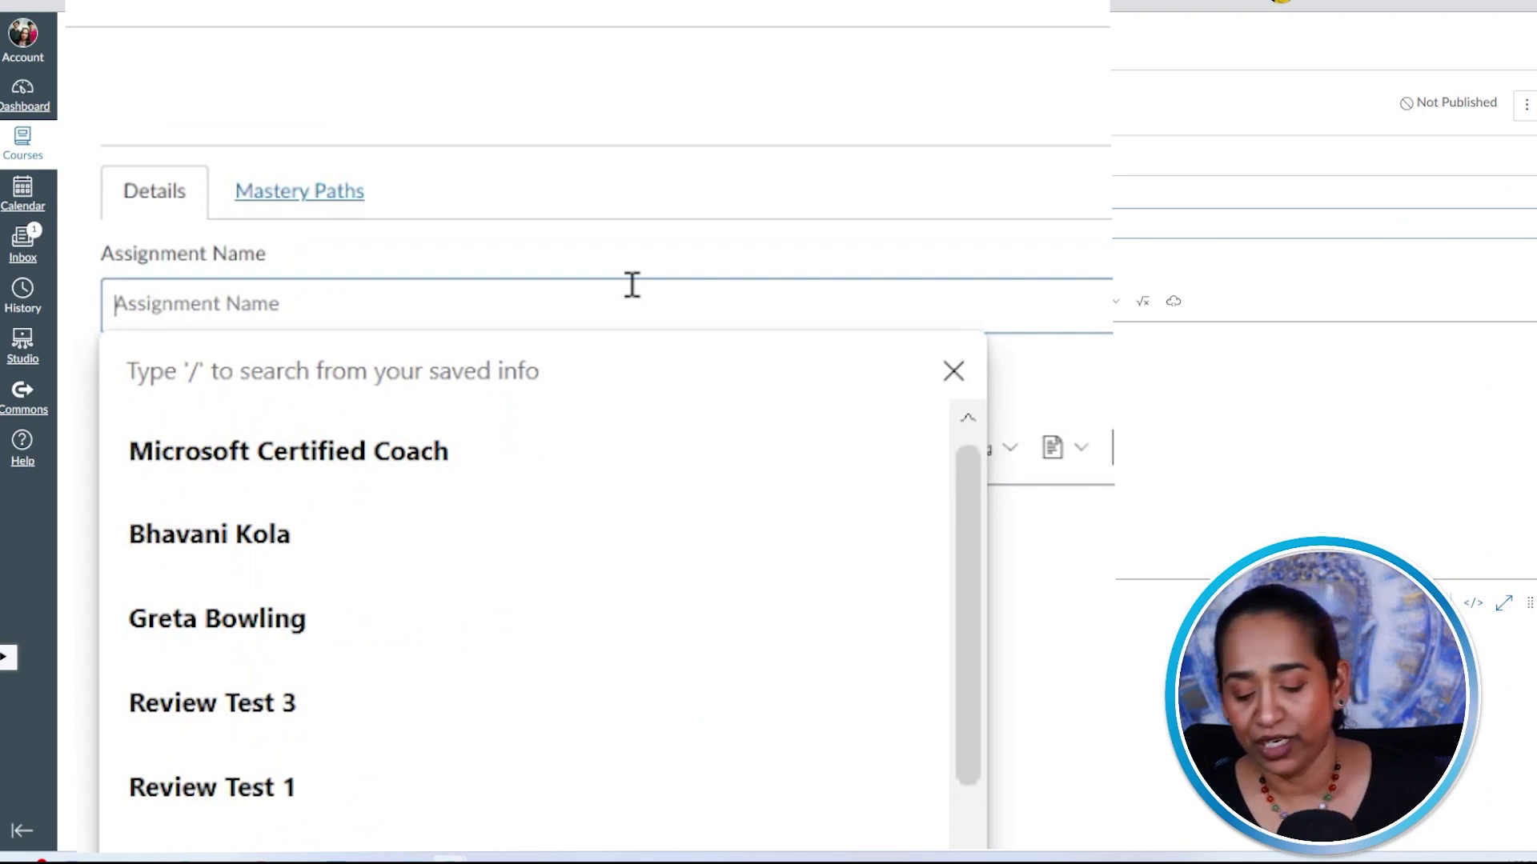
{"action": "type", "text": "Cha"}
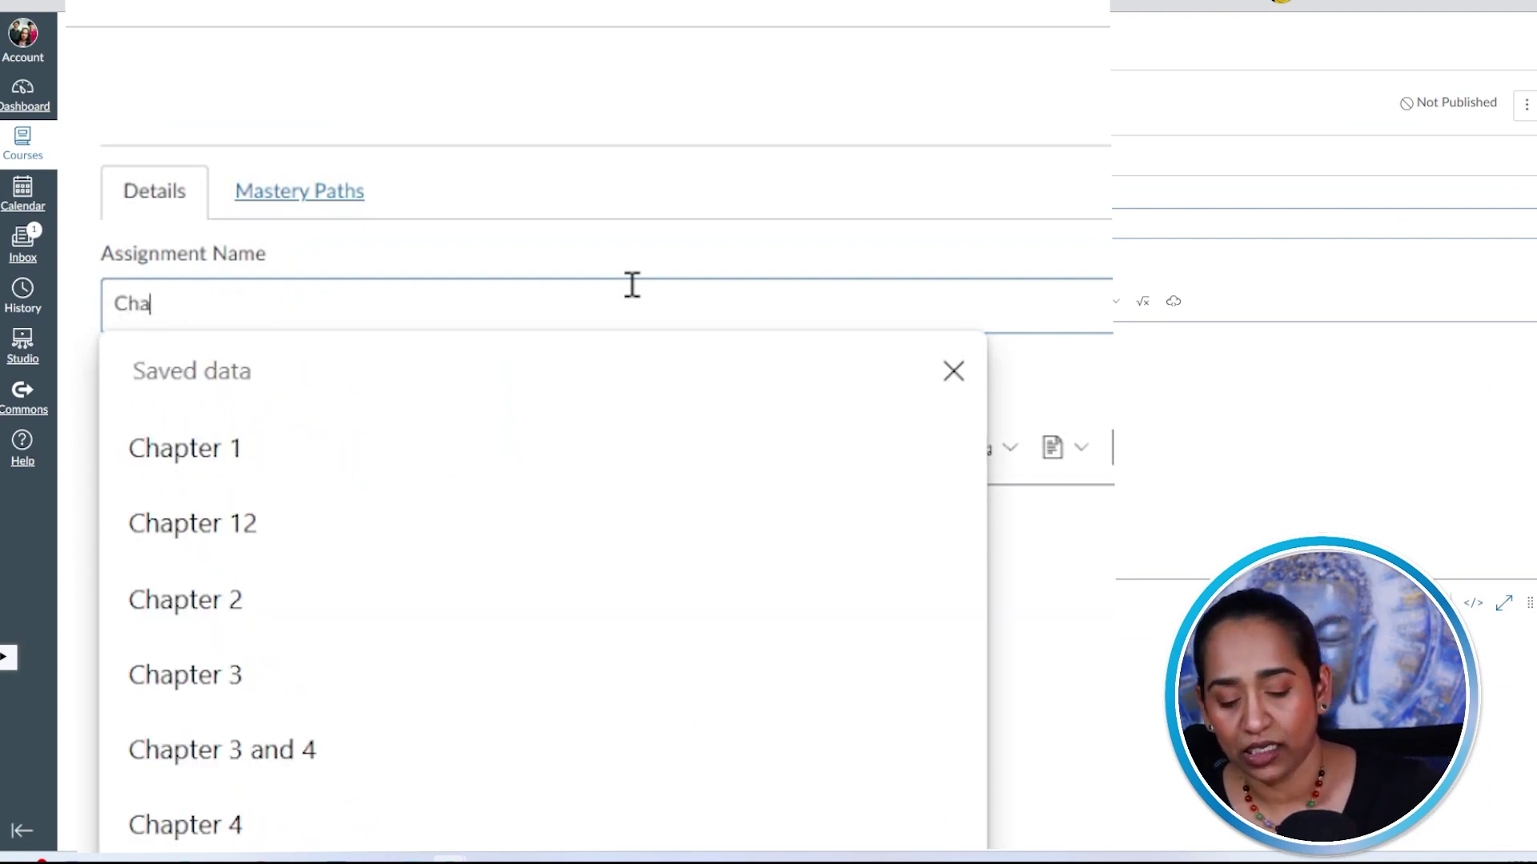
{"action": "type", "text": "t with me"}
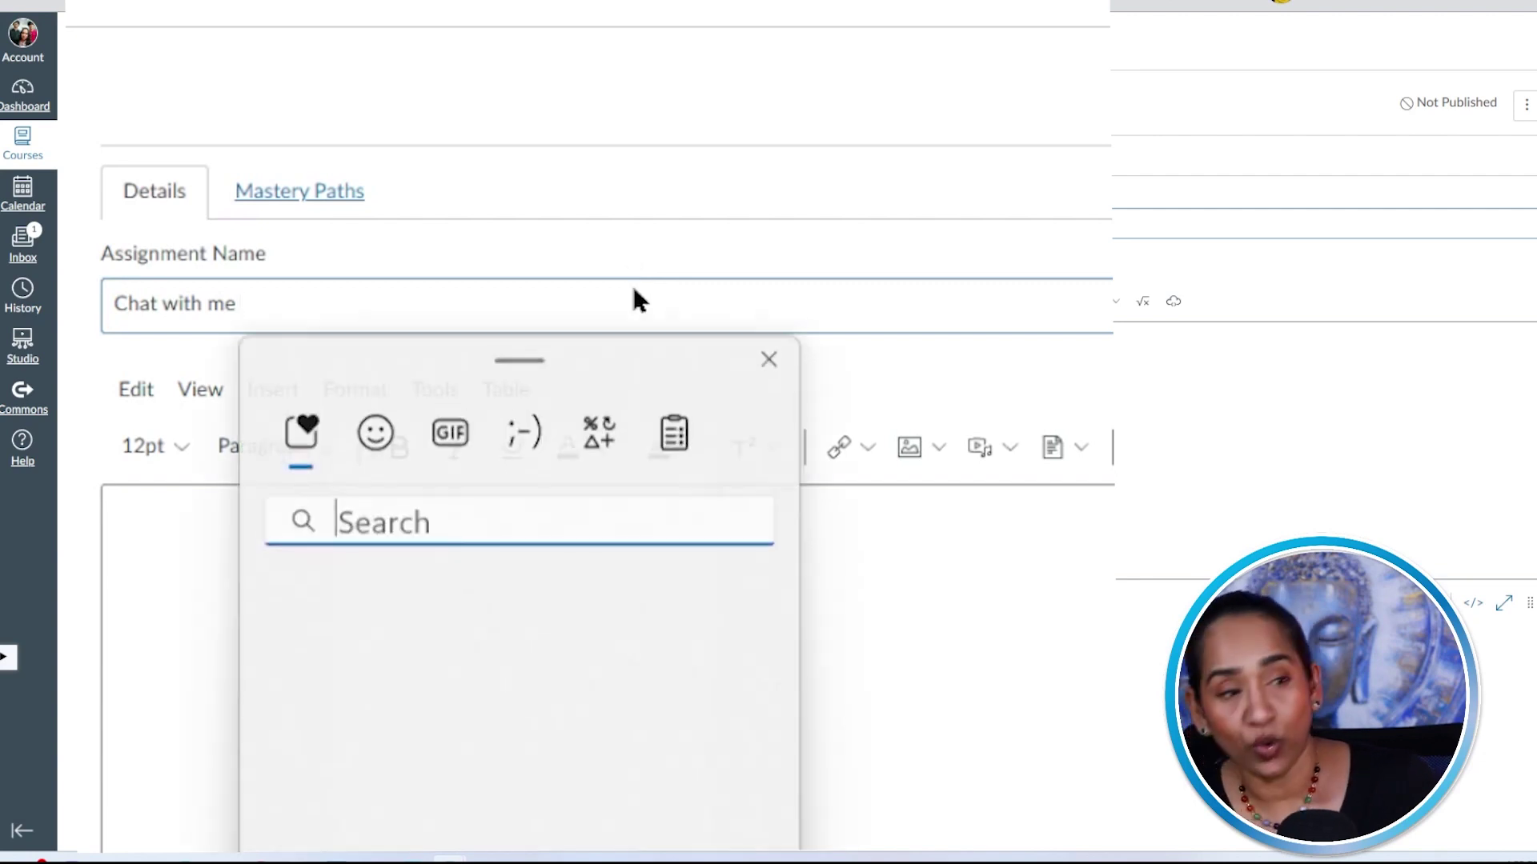
{"action": "key", "text": "super+period"}
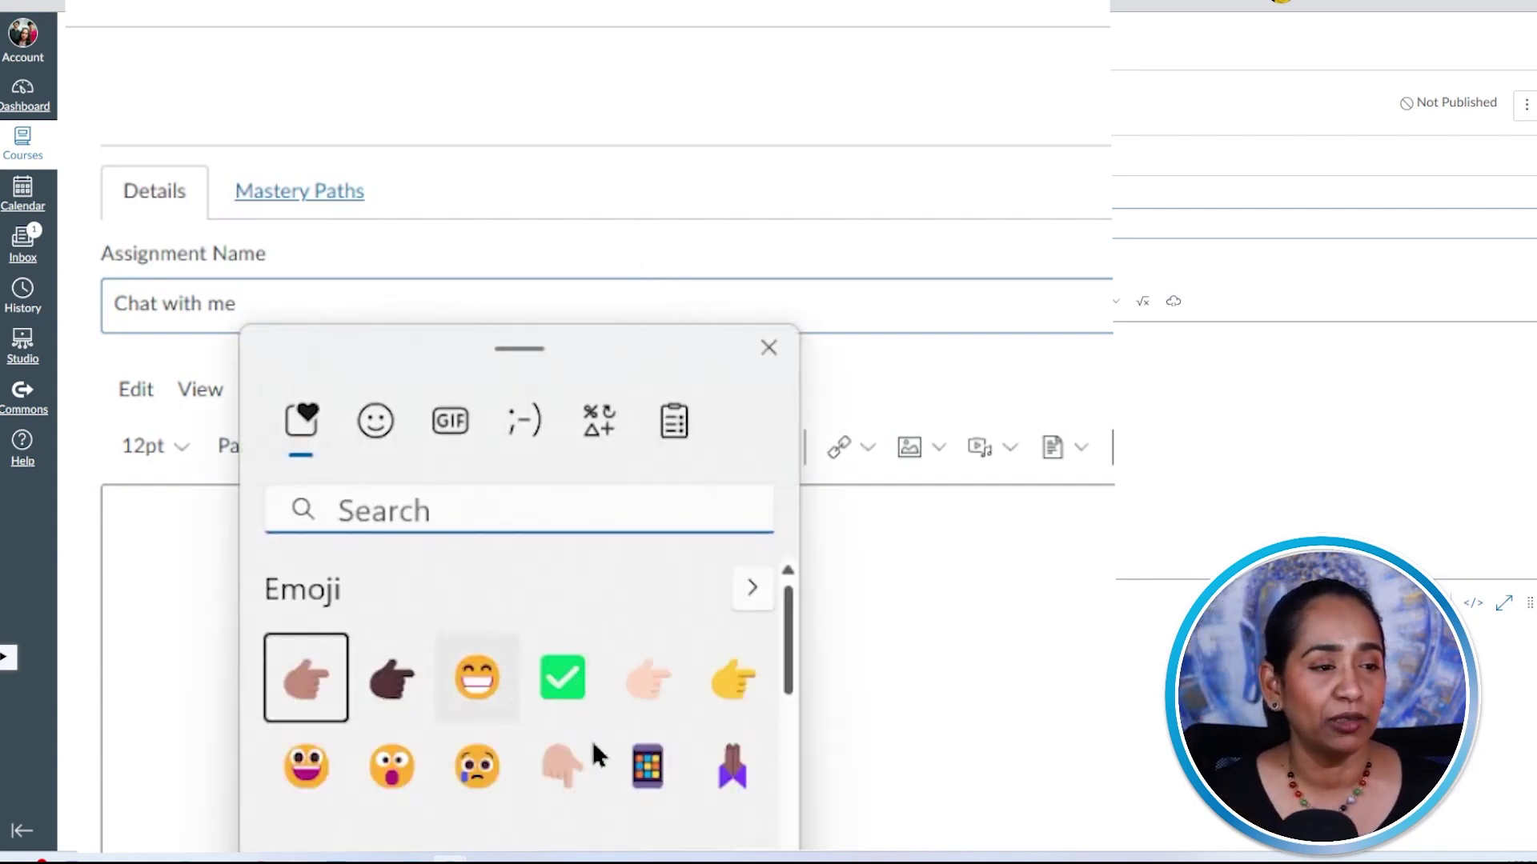
{"action": "left_click", "coordinate": [646, 767]}
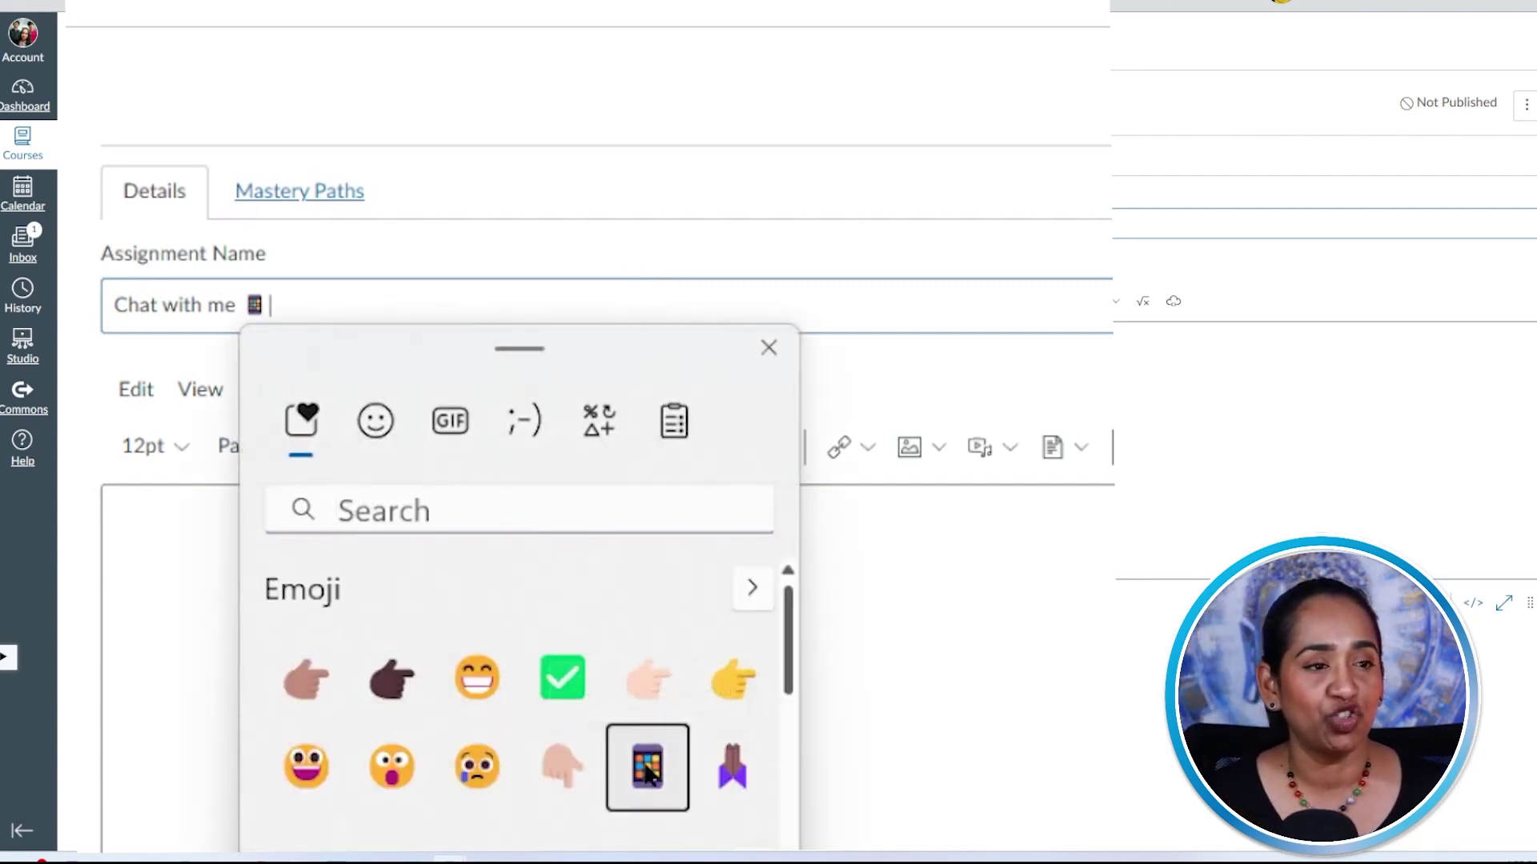
{"action": "left_click", "coordinate": [306, 766]}
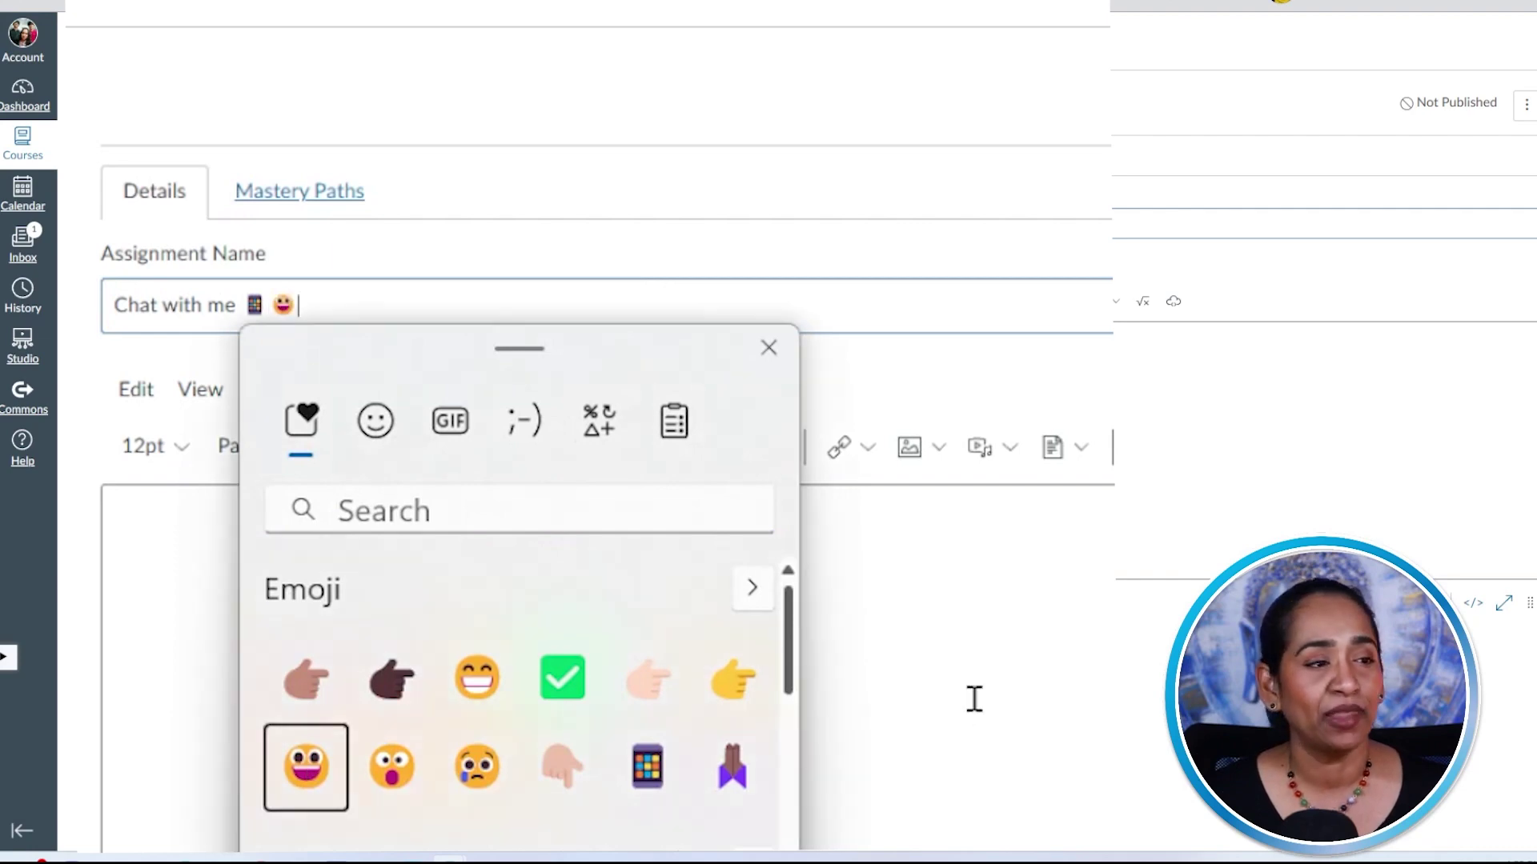
{"action": "key", "text": "Escape"}
- Change the assignment's Points from 10 to 0
{"action": "scroll", "coordinate": [569, 429], "scroll_direction": "down", "scroll_amount": 5}
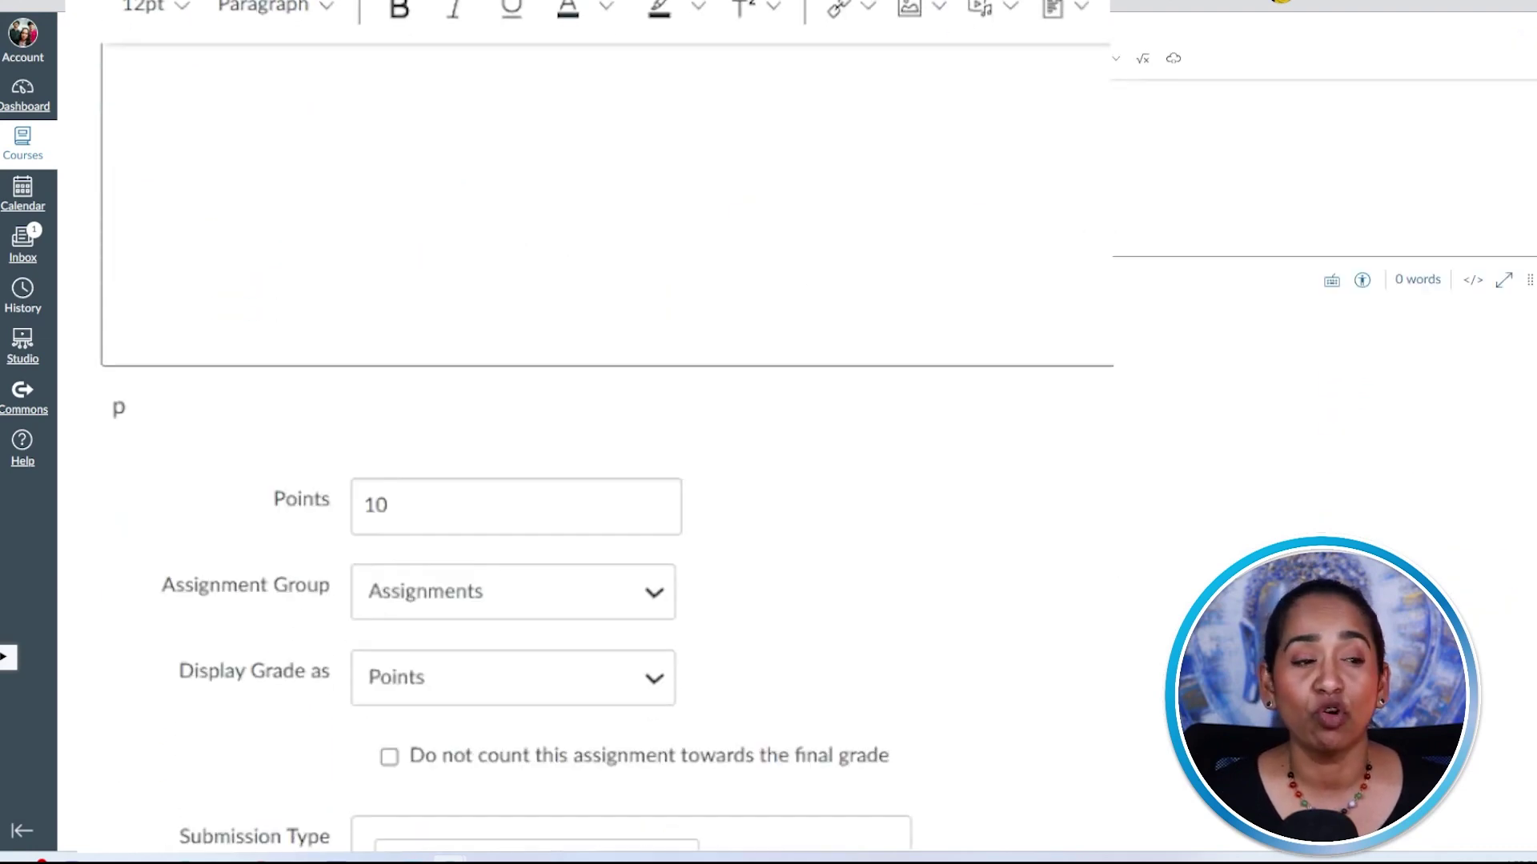
{"action": "left_click", "coordinate": [569, 418]}
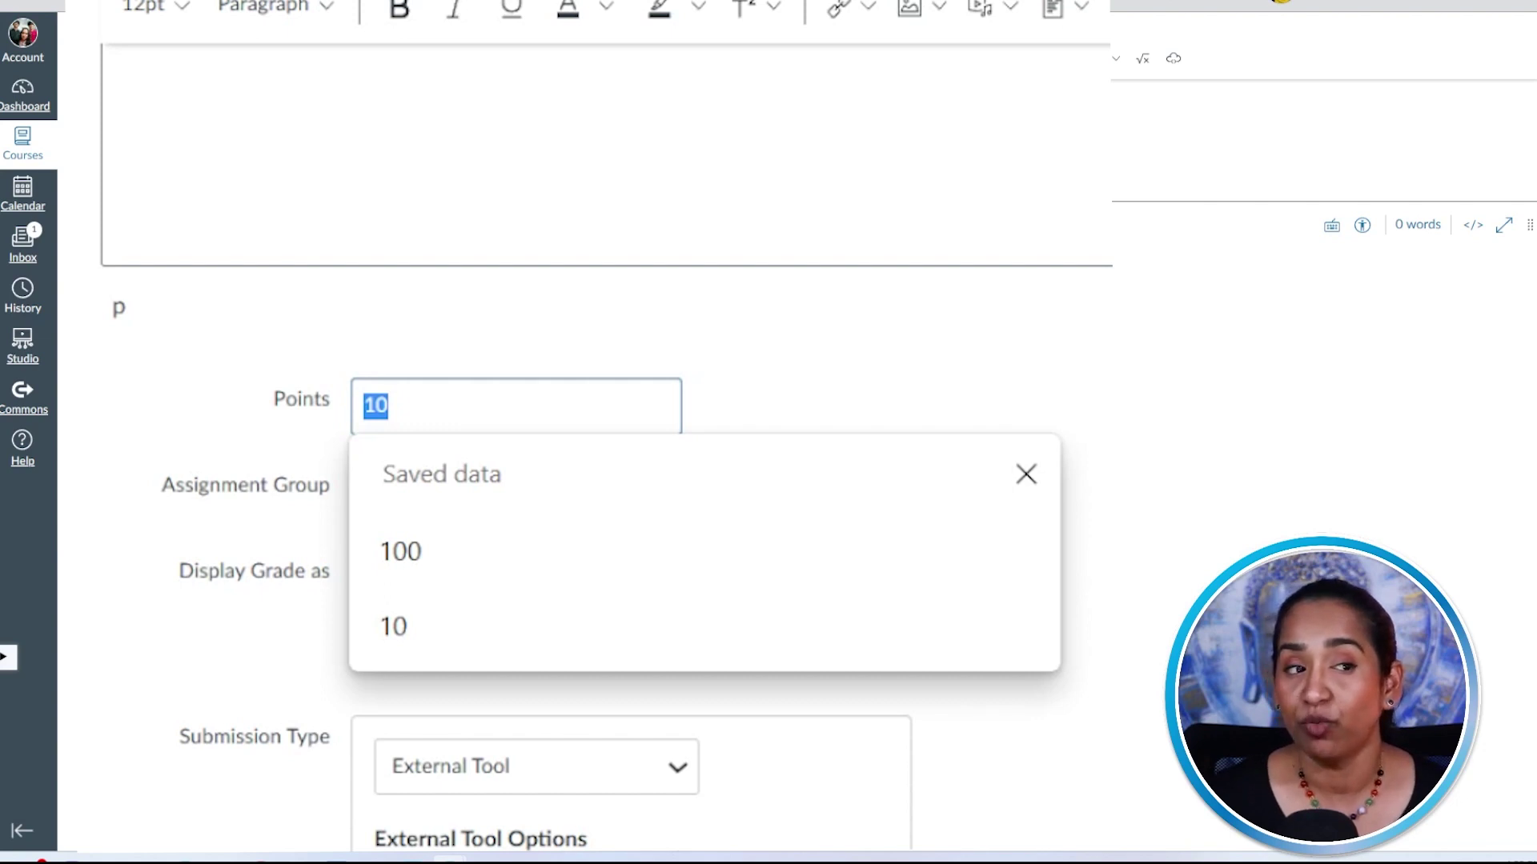
{"action": "type", "text": "0"}
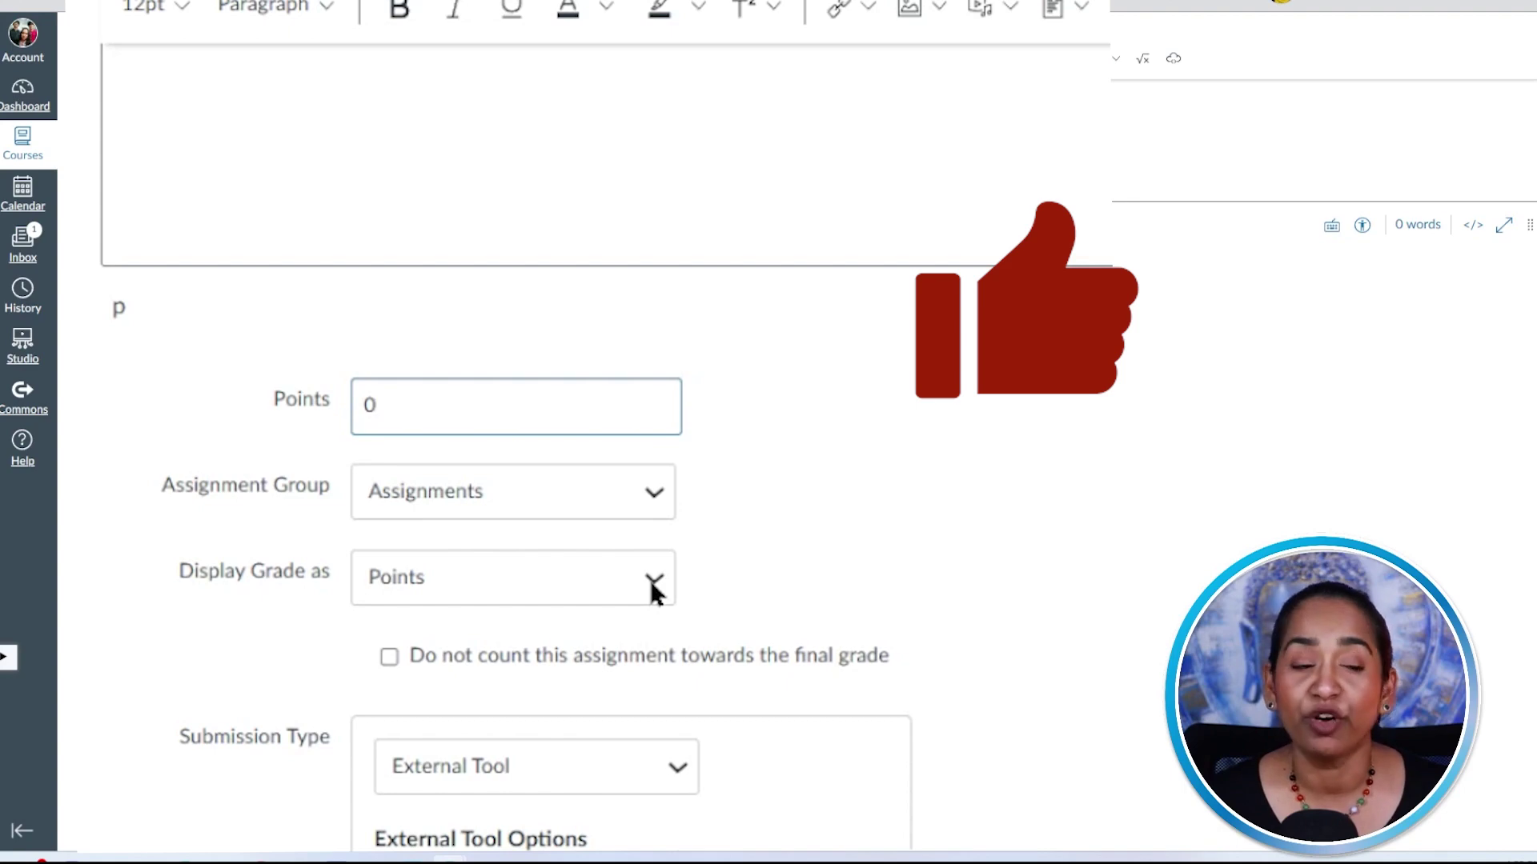
- Keep External Tool as submission type and select Chat as the external tool
{"action": "left_click", "coordinate": [679, 771]}
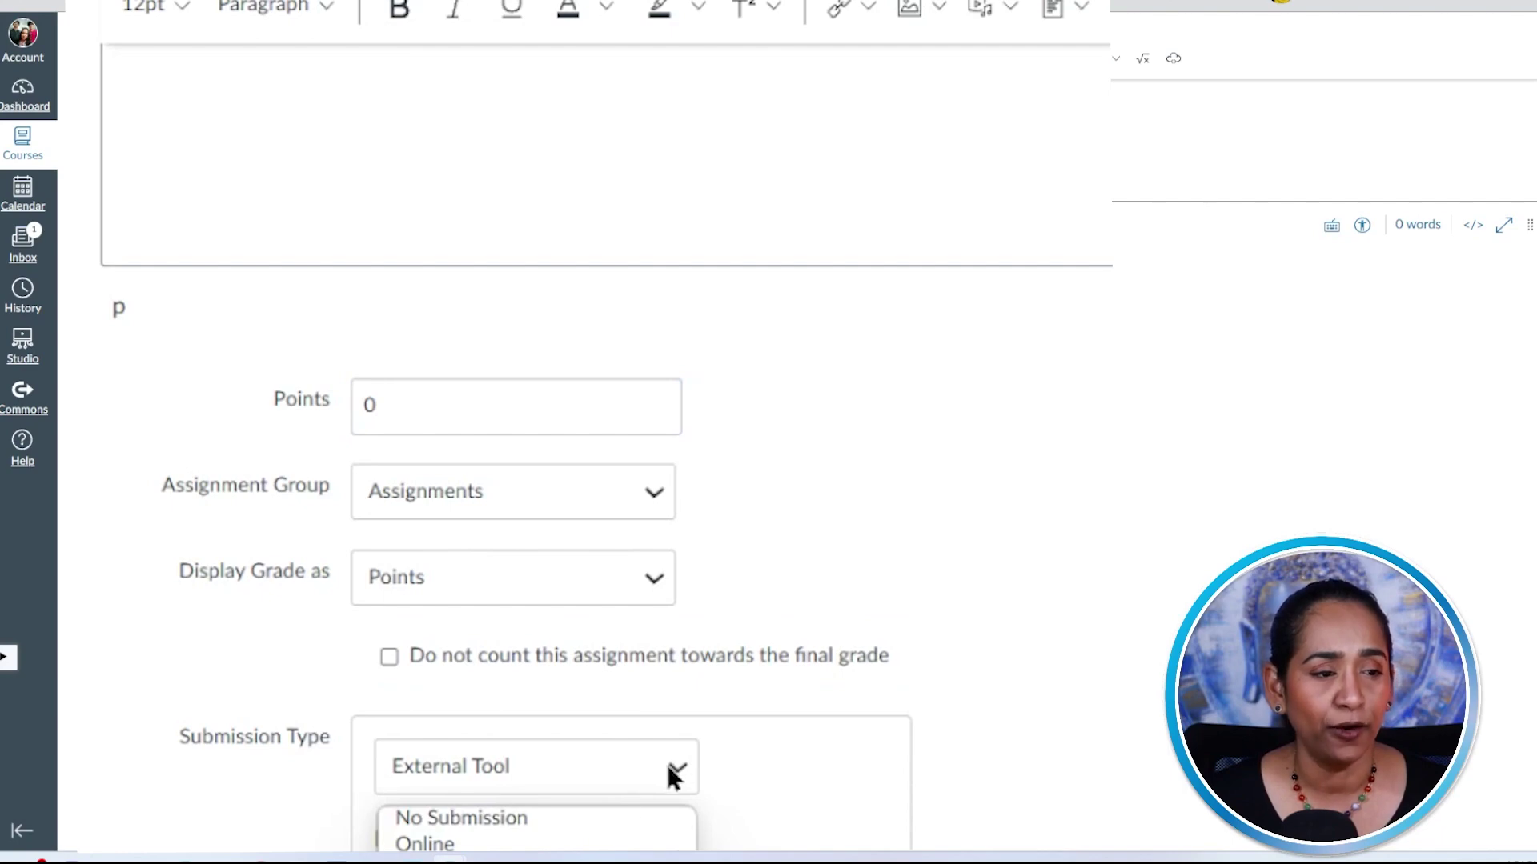
{"action": "left_click", "coordinate": [678, 771]}
{"action": "left_click", "coordinate": [515, 616]}
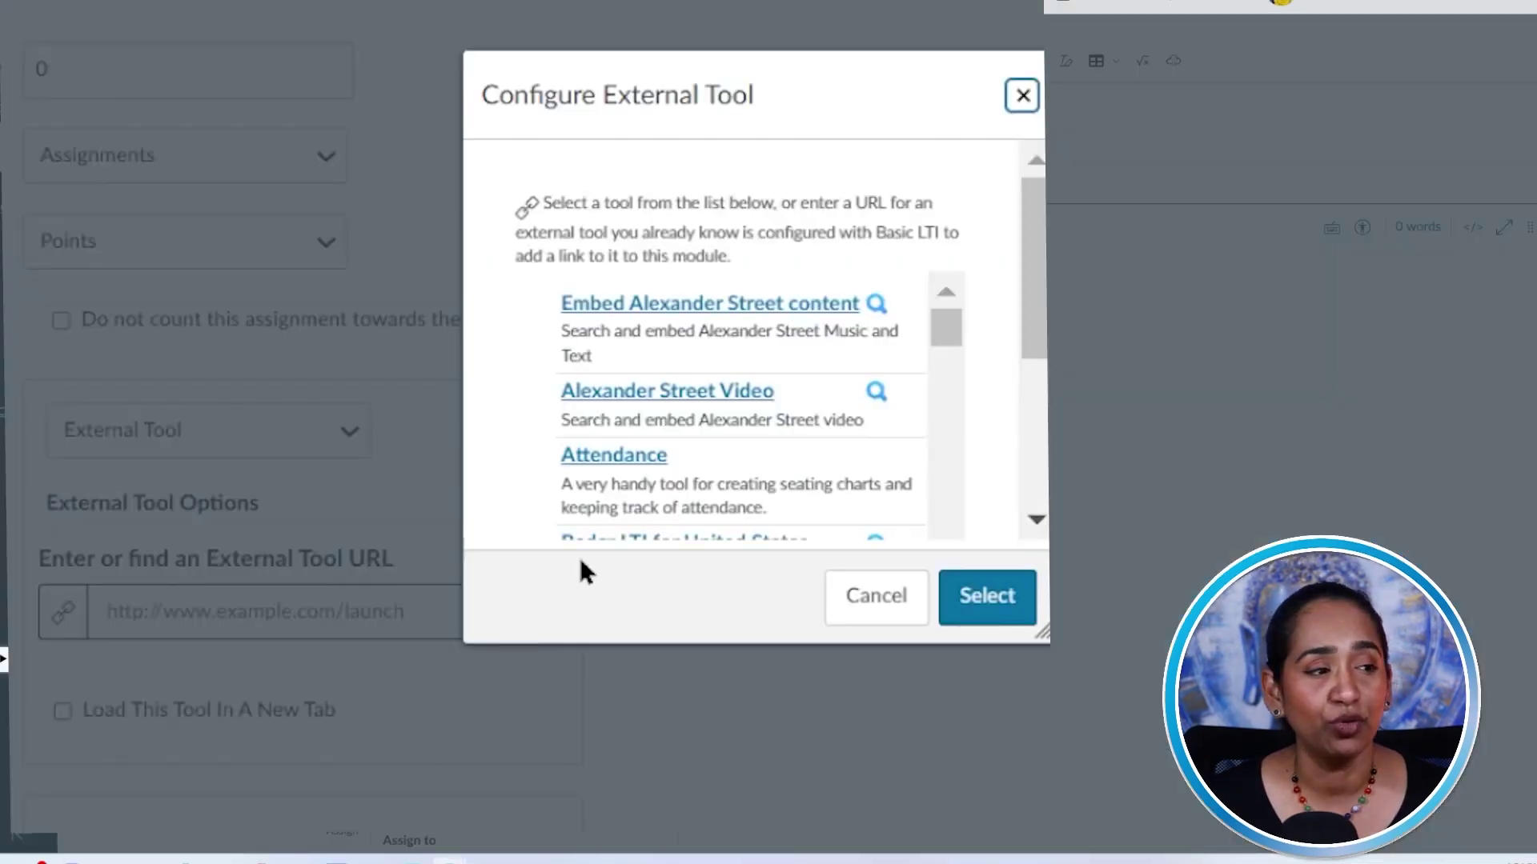
{"action": "left_click_drag", "start_coordinate": [946, 318], "coordinate": [952, 353]}
{"action": "mouse_move", "coordinate": [861, 437]}
{"action": "left_mouse_down"}
{"action": "mouse_move", "coordinate": [857, 399]}
{"action": "mouse_move", "coordinate": [854, 468]}
{"action": "mouse_move", "coordinate": [867, 401]}
{"action": "mouse_move", "coordinate": [866, 458]}
{"action": "left_mouse_up"}
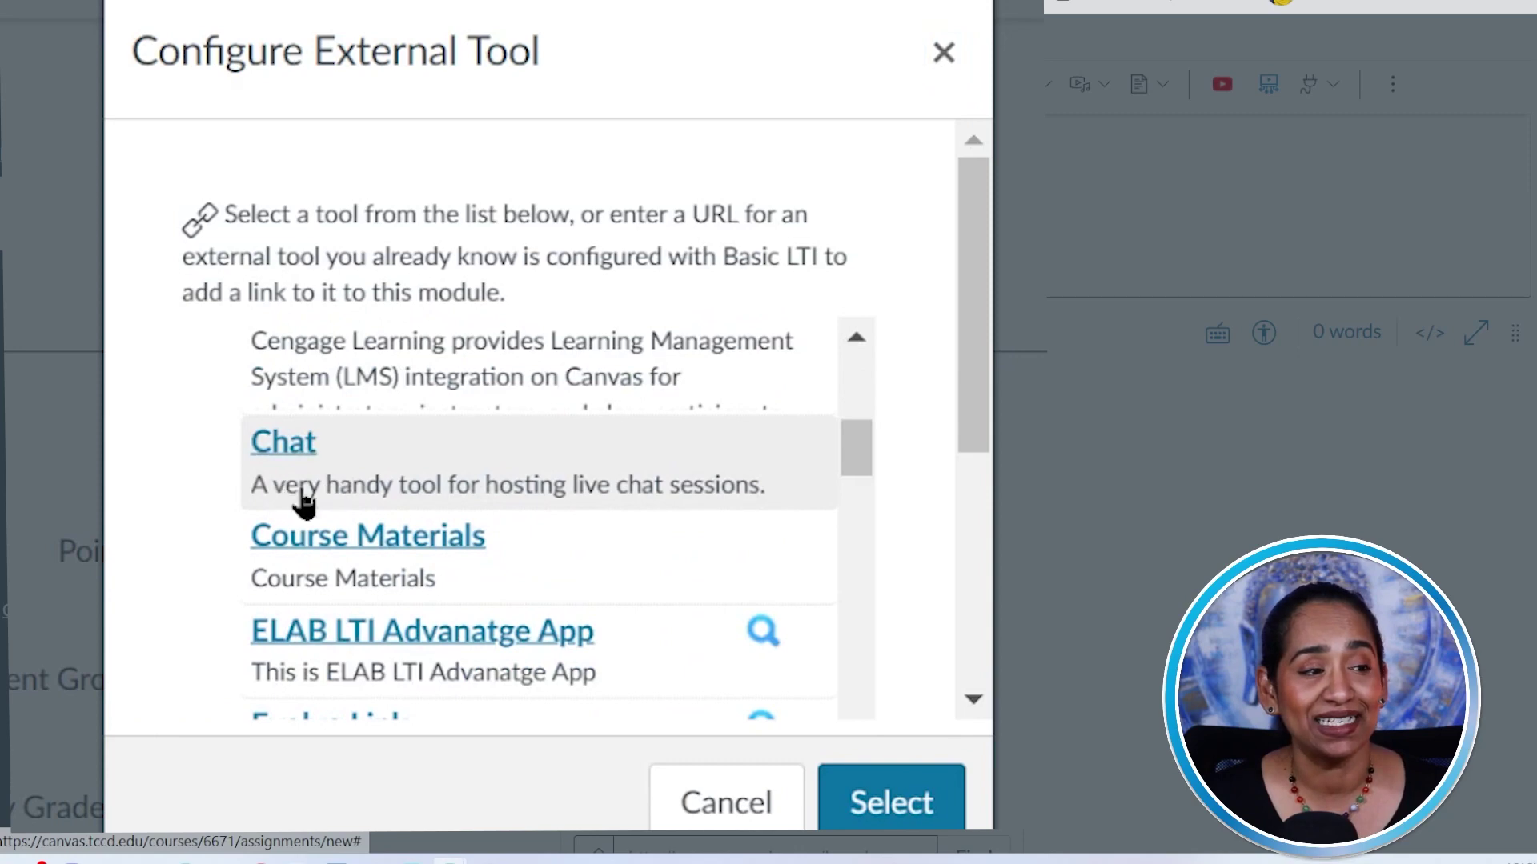
{"action": "left_click", "coordinate": [272, 458]}
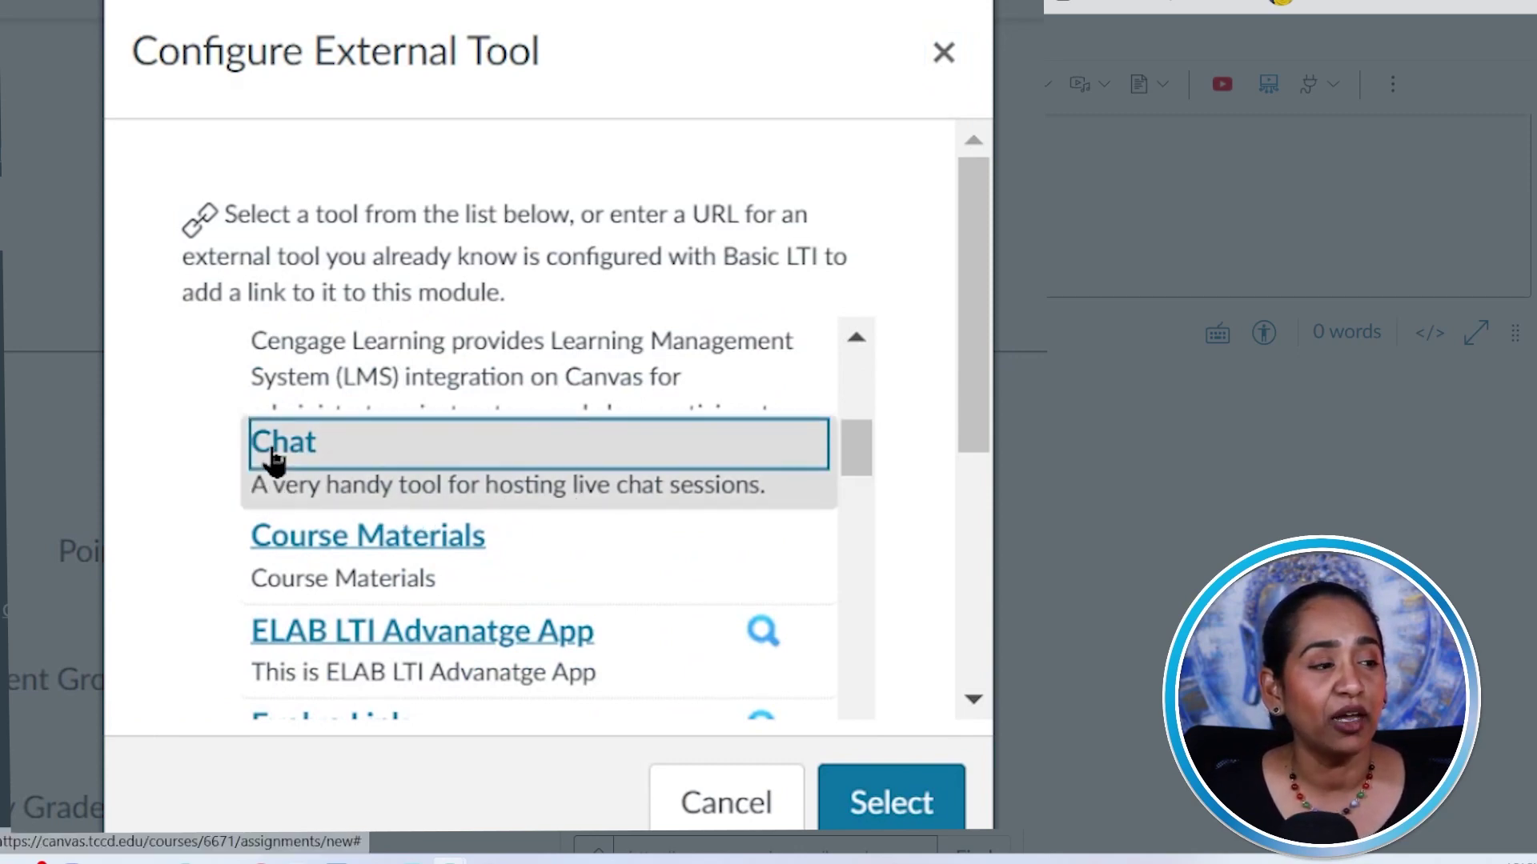
{"action": "left_click", "coordinate": [891, 796]}
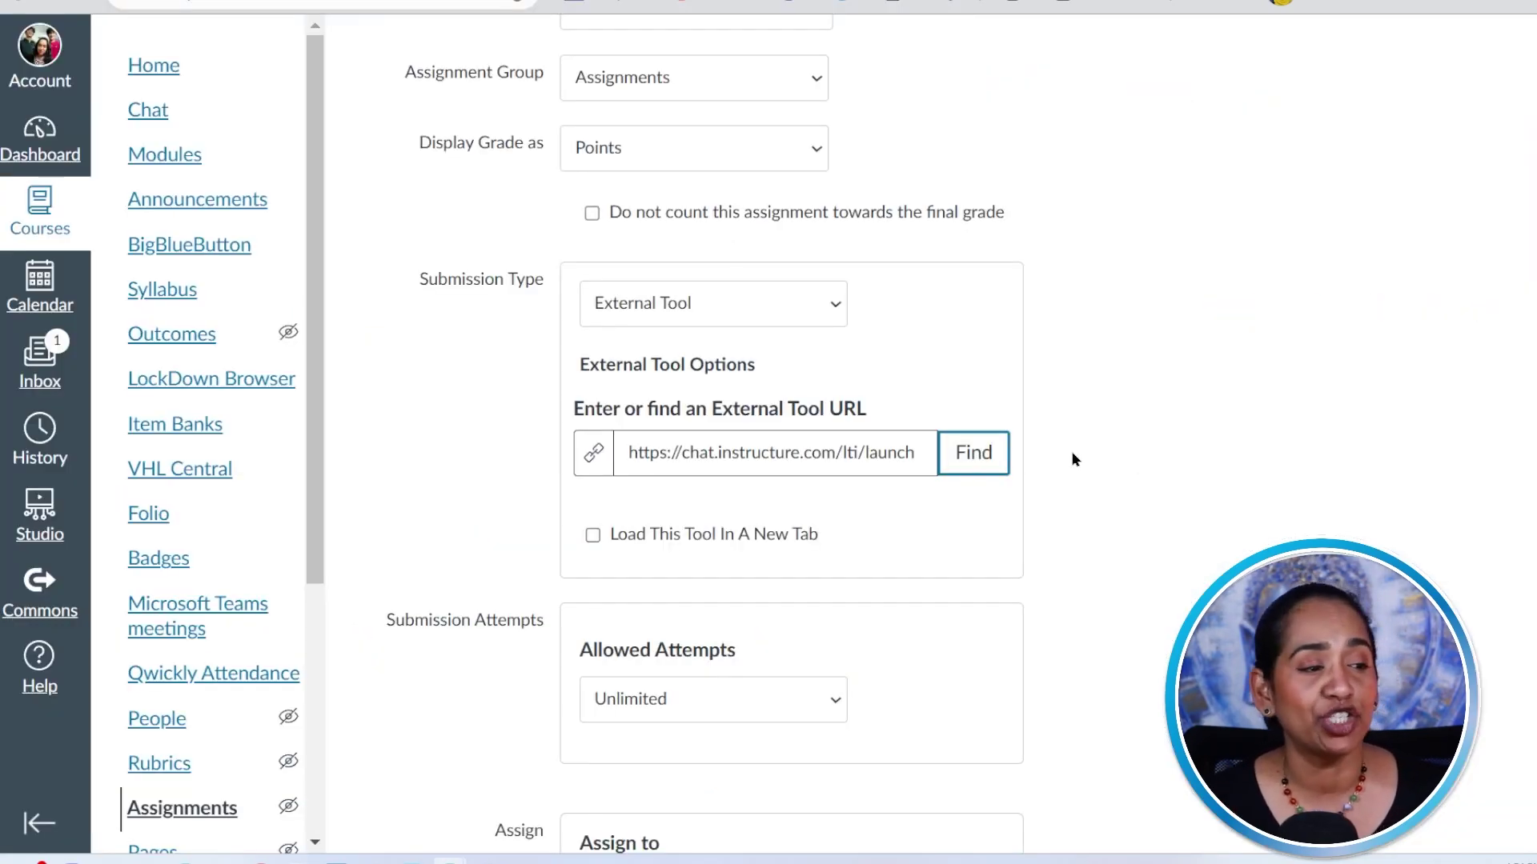
- Save the 'Chat with me' assignment
{"action": "scroll", "coordinate": [1073, 456], "scroll_direction": "down", "scroll_amount": 3}
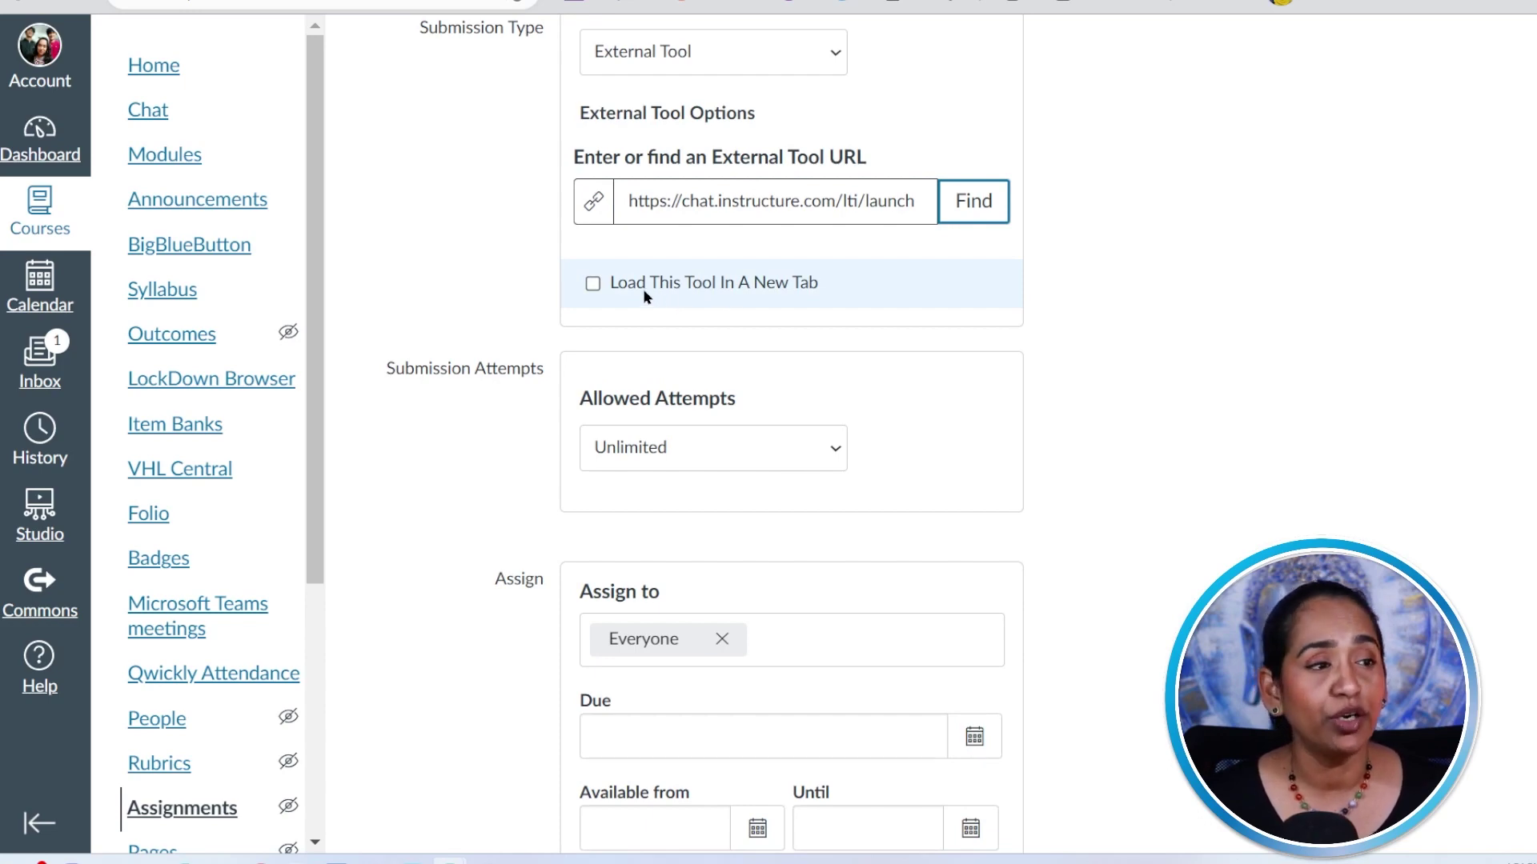
{"action": "scroll", "coordinate": [1125, 410], "scroll_direction": "down", "scroll_amount": 3}
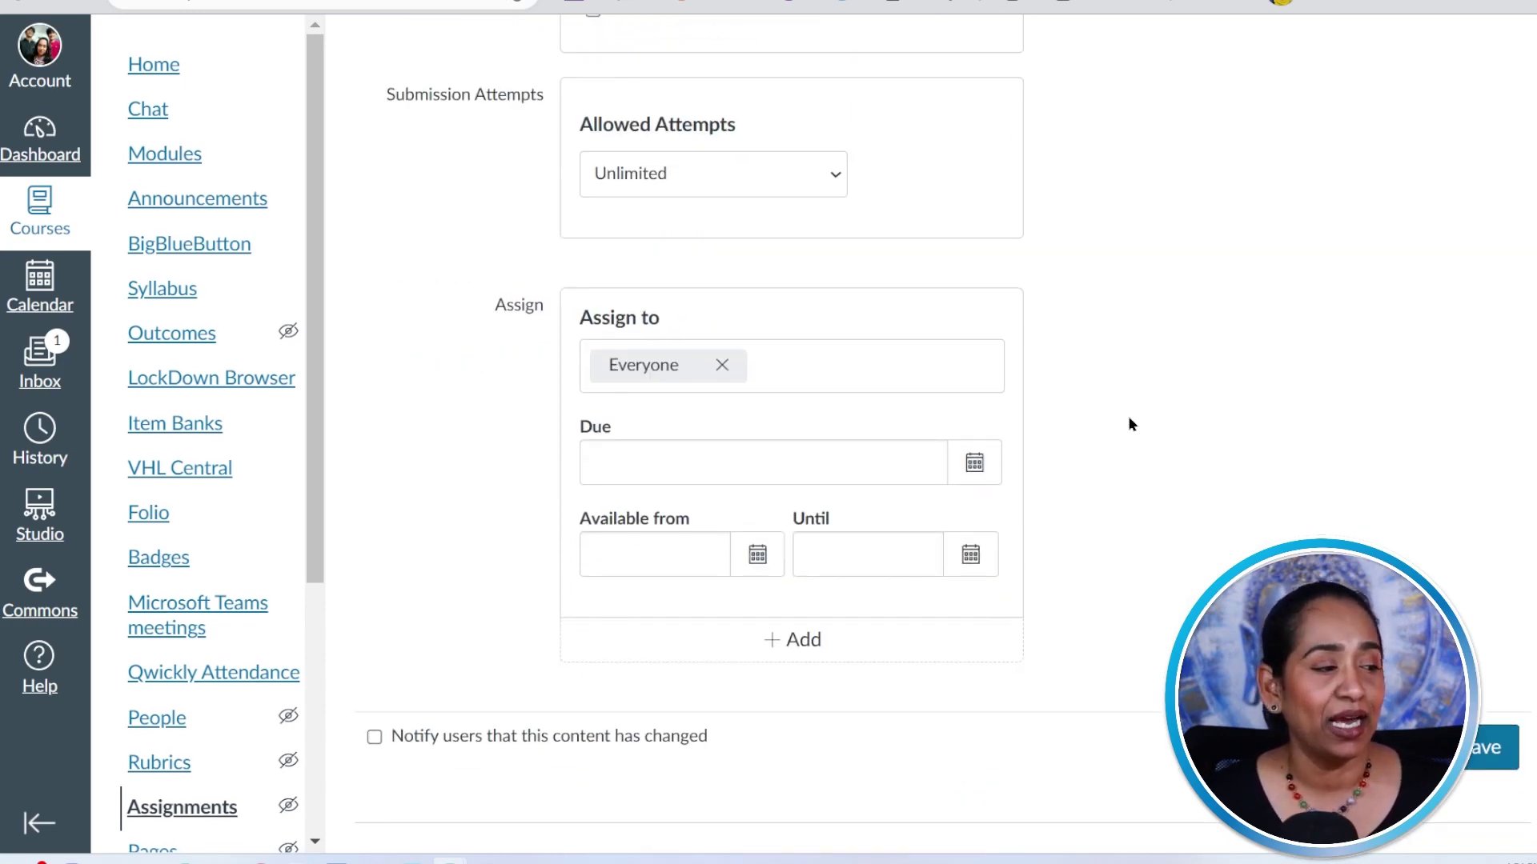
{"action": "left_click", "coordinate": [1490, 748]}
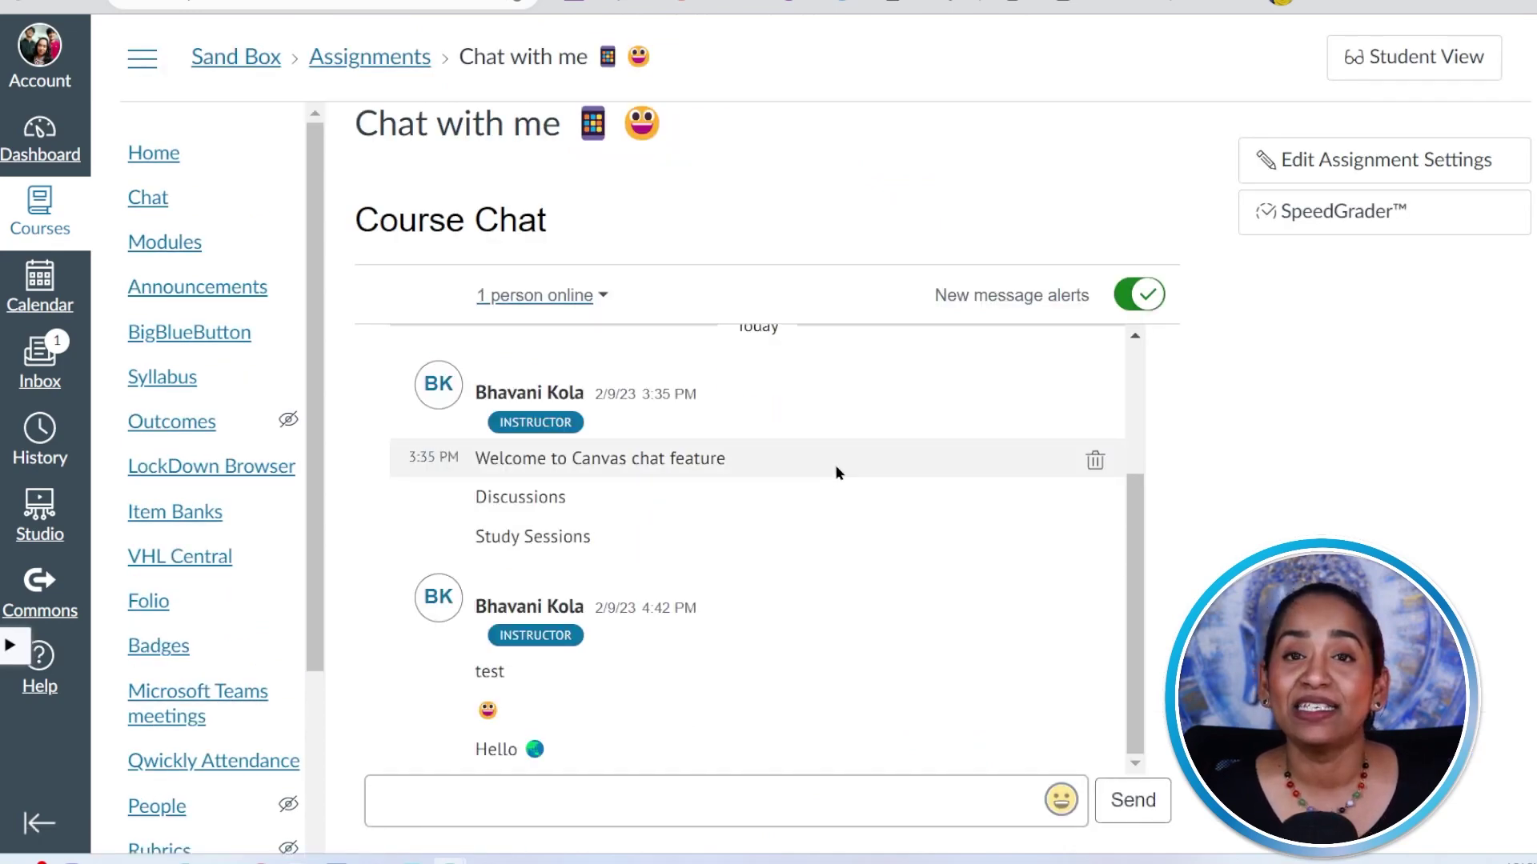
{"action": "scroll", "coordinate": [981, 472], "scroll_direction": "down", "scroll_amount": 1}
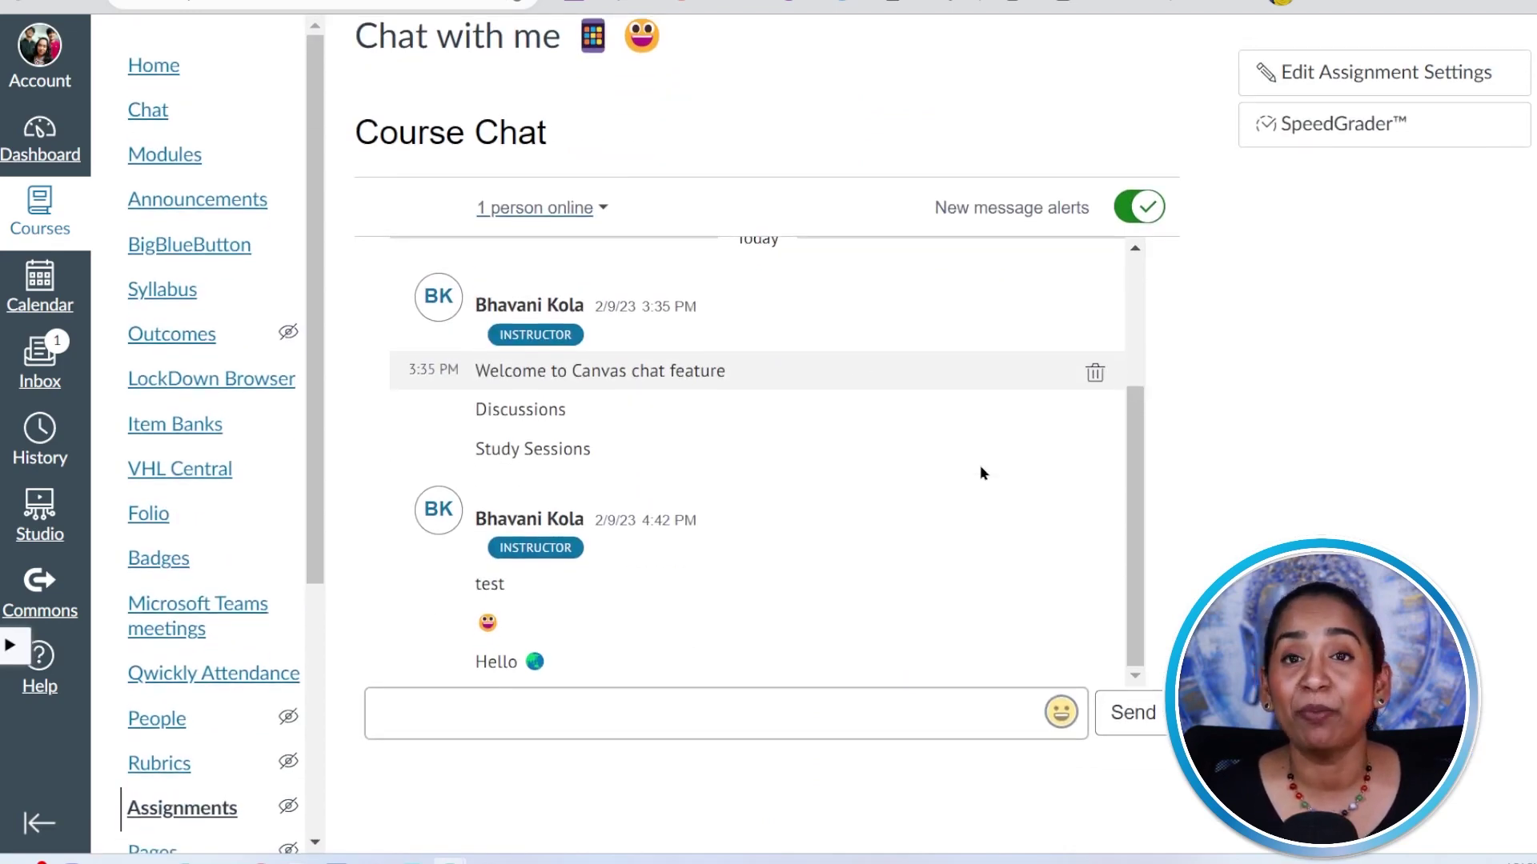
{"action": "left_click_drag", "start_coordinate": [1135, 593], "coordinate": [1155, 394]}
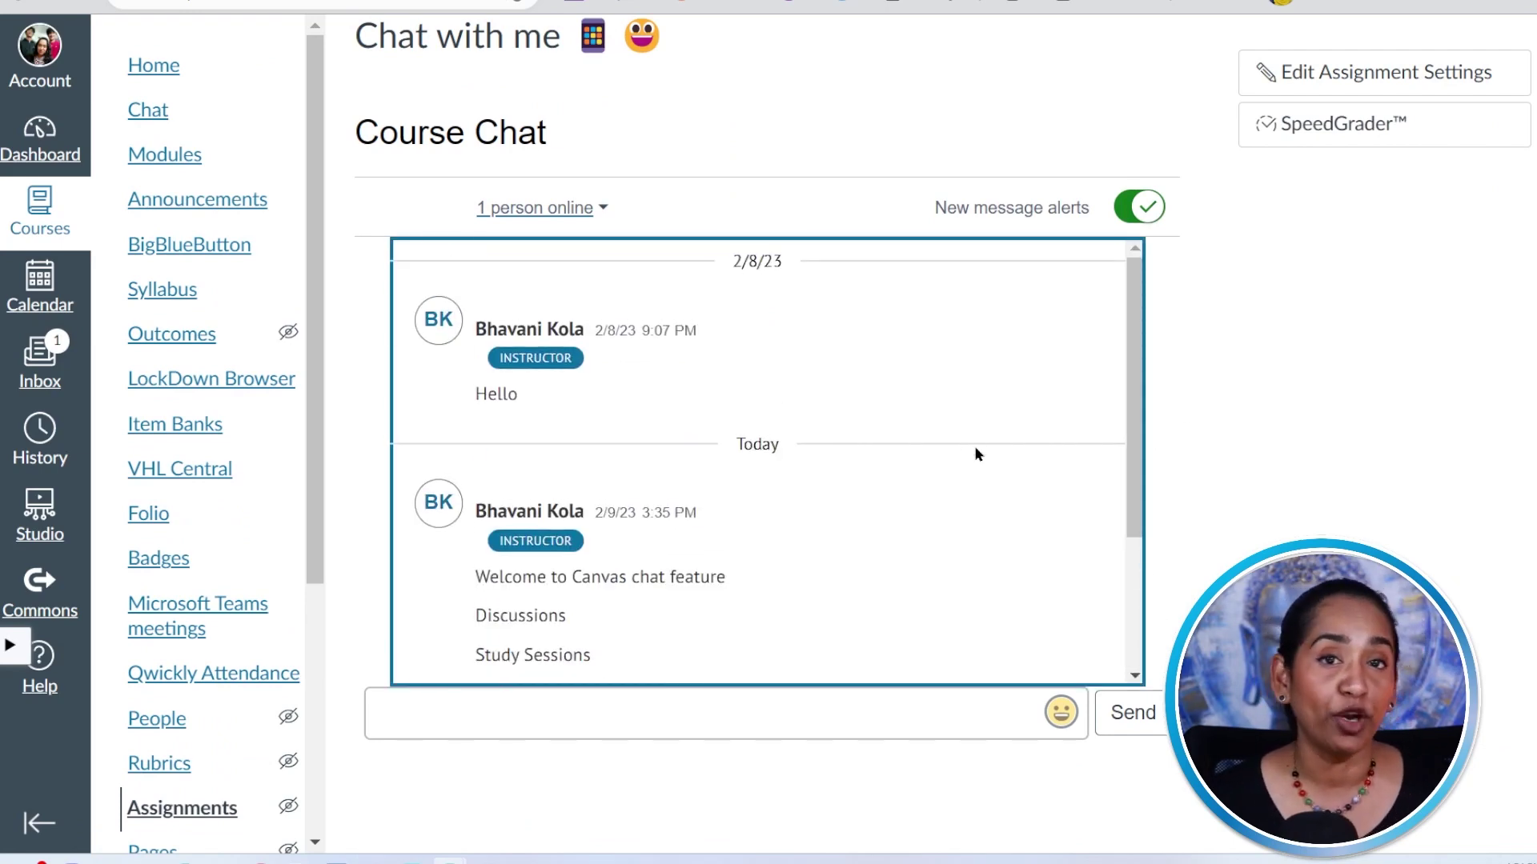
{"action": "scroll", "coordinate": [978, 454], "scroll_direction": "down", "scroll_amount": 3}
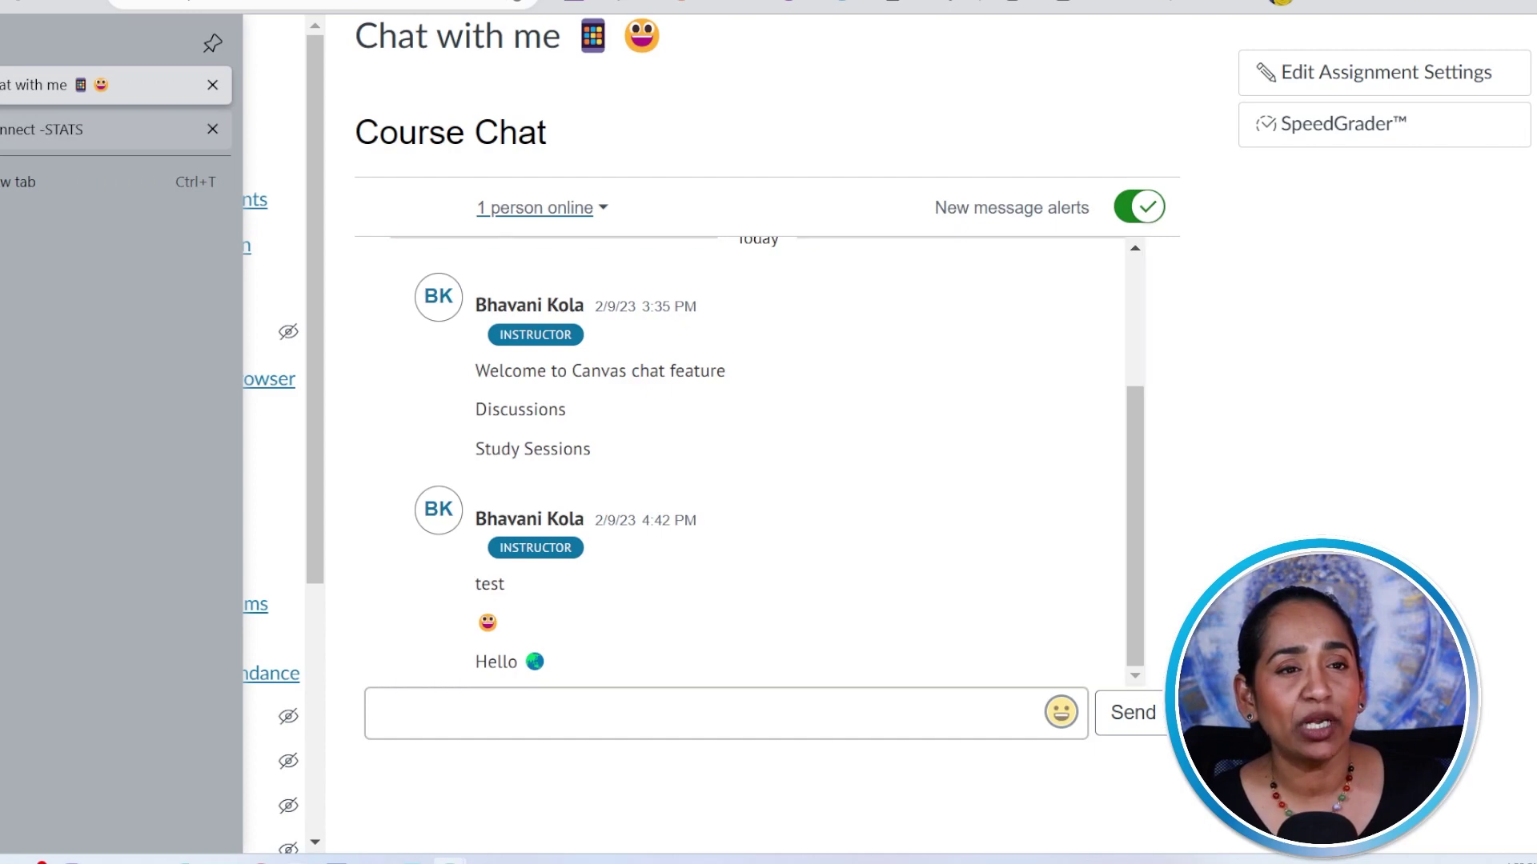
- Switch to the Connect -STATS course modules and zoom the page out to 75%
{"action": "left_click", "coordinate": [32, 129]}
{"action": "scroll", "coordinate": [852, 309], "scroll_direction": "up", "scroll_amount": 2}
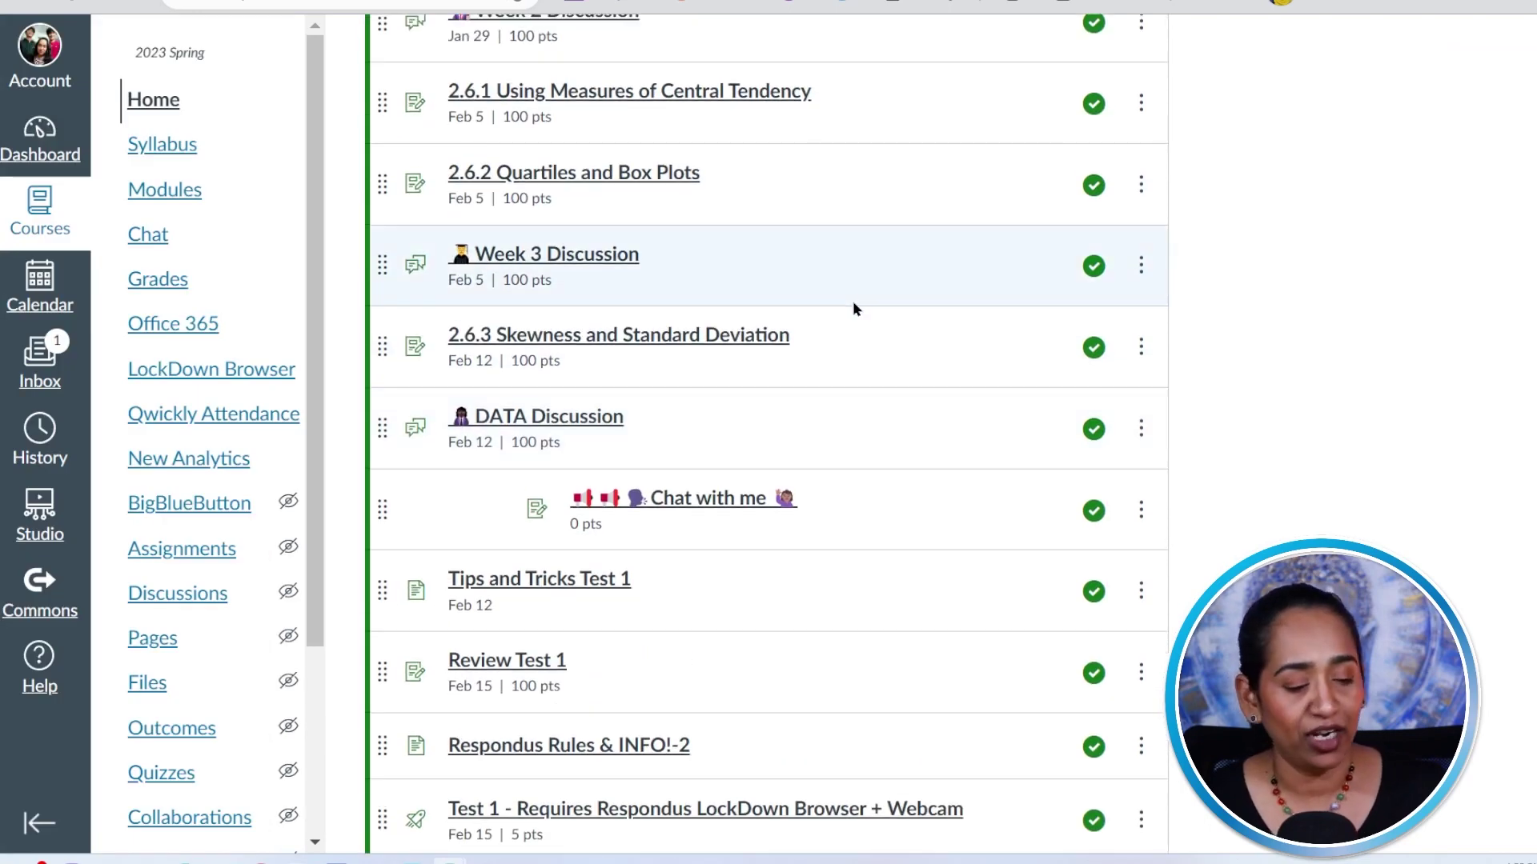
{"action": "key", "text": "ctrl+minus"}
{"action": "key", "text": "ctrl+minus"}
{"action": "key", "text": "ctrl+minus"}
{"action": "scroll", "coordinate": [854, 316], "scroll_direction": "up", "scroll_amount": 10}
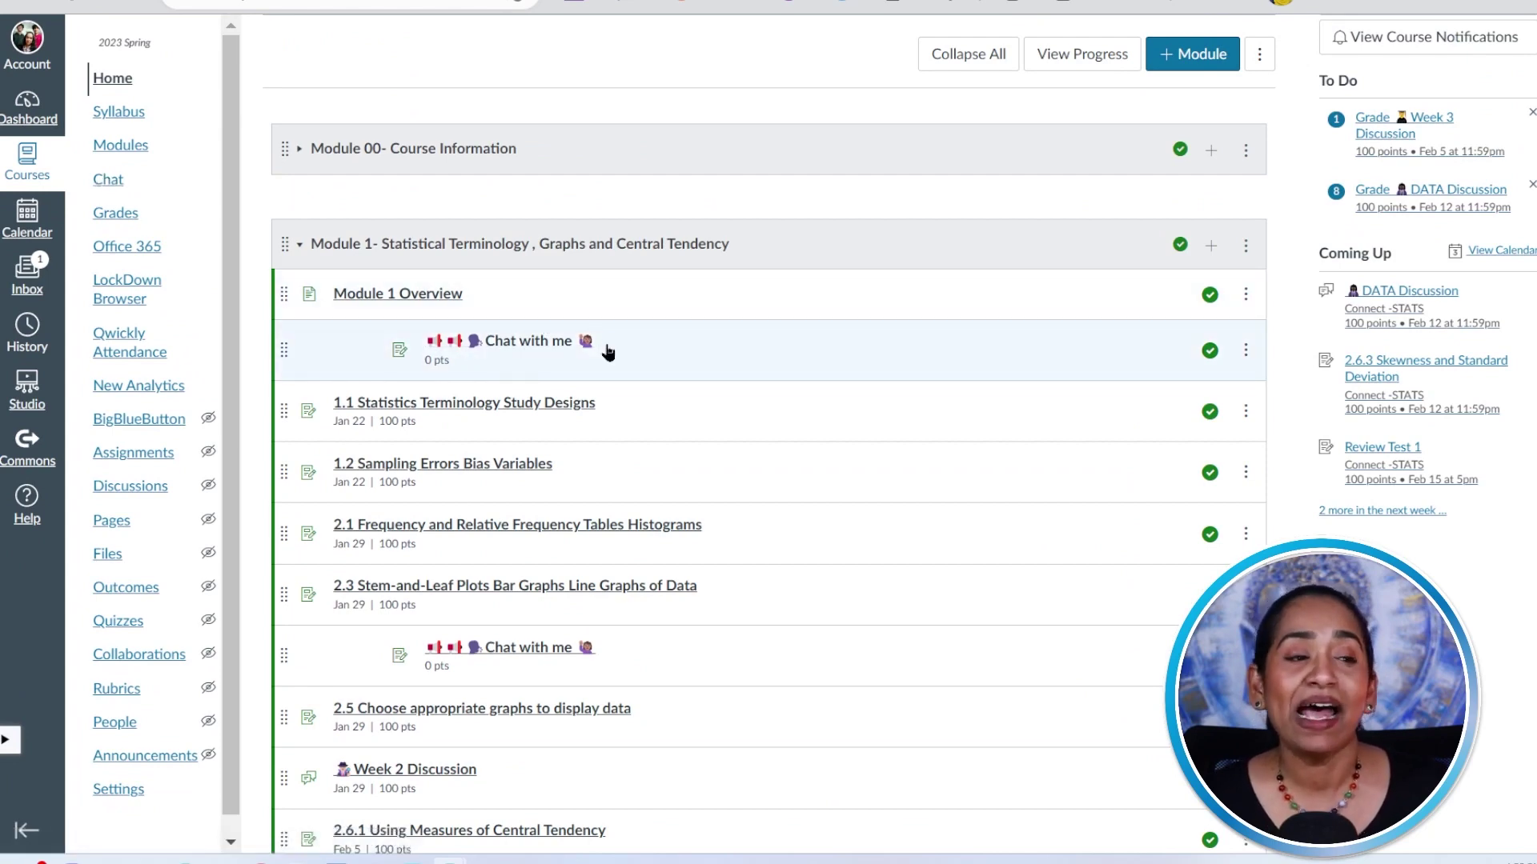
- Expand Module 2 to show Chat with me after Module 2 Overview and 7.1.1
{"action": "scroll", "coordinate": [621, 340], "scroll_direction": "down", "scroll_amount": 9}
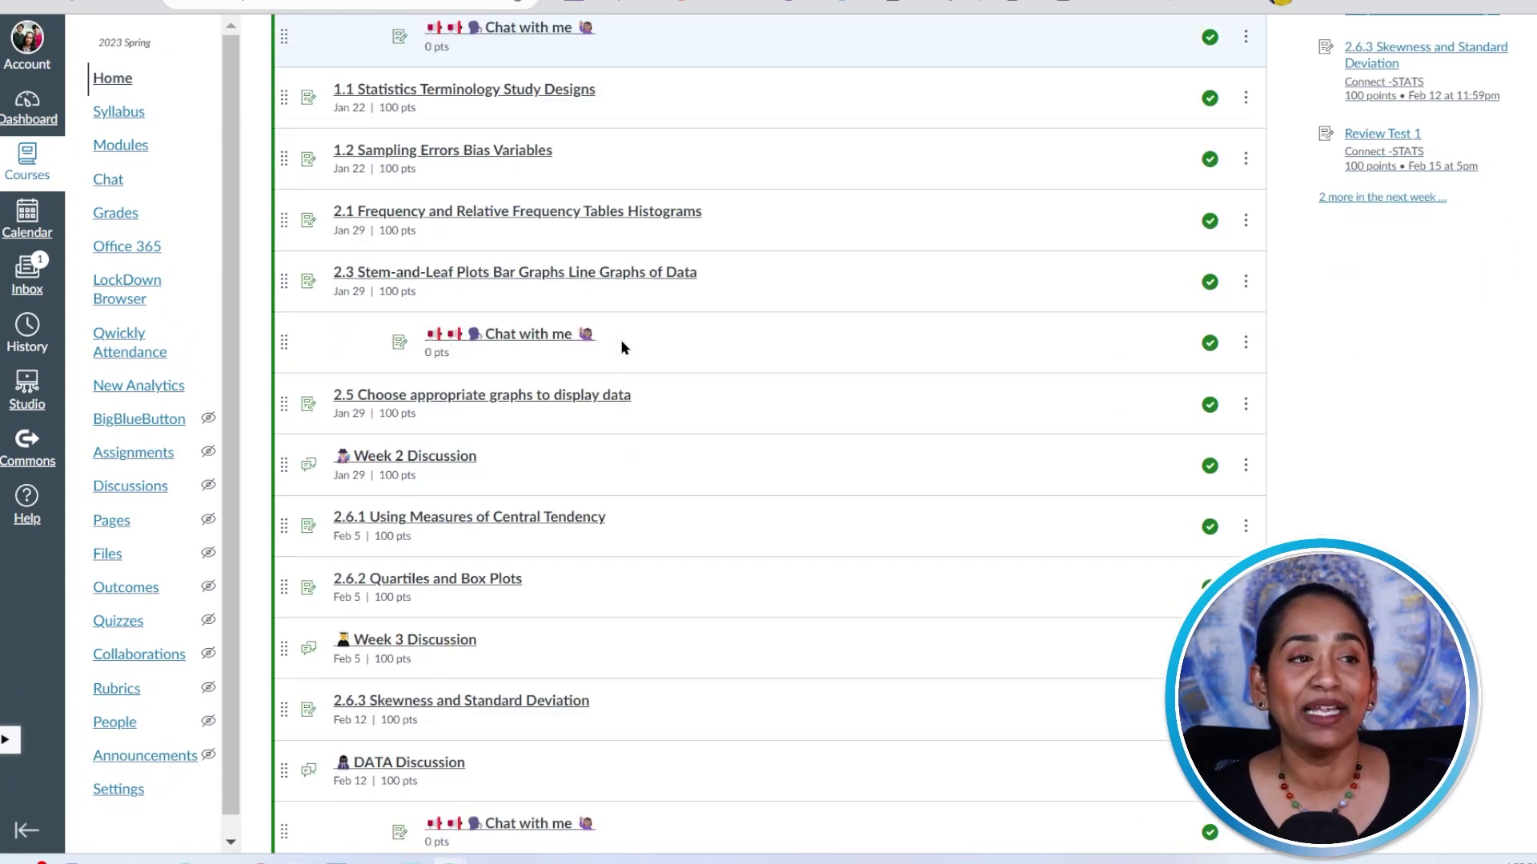
{"action": "scroll", "coordinate": [622, 348], "scroll_direction": "down", "scroll_amount": 3}
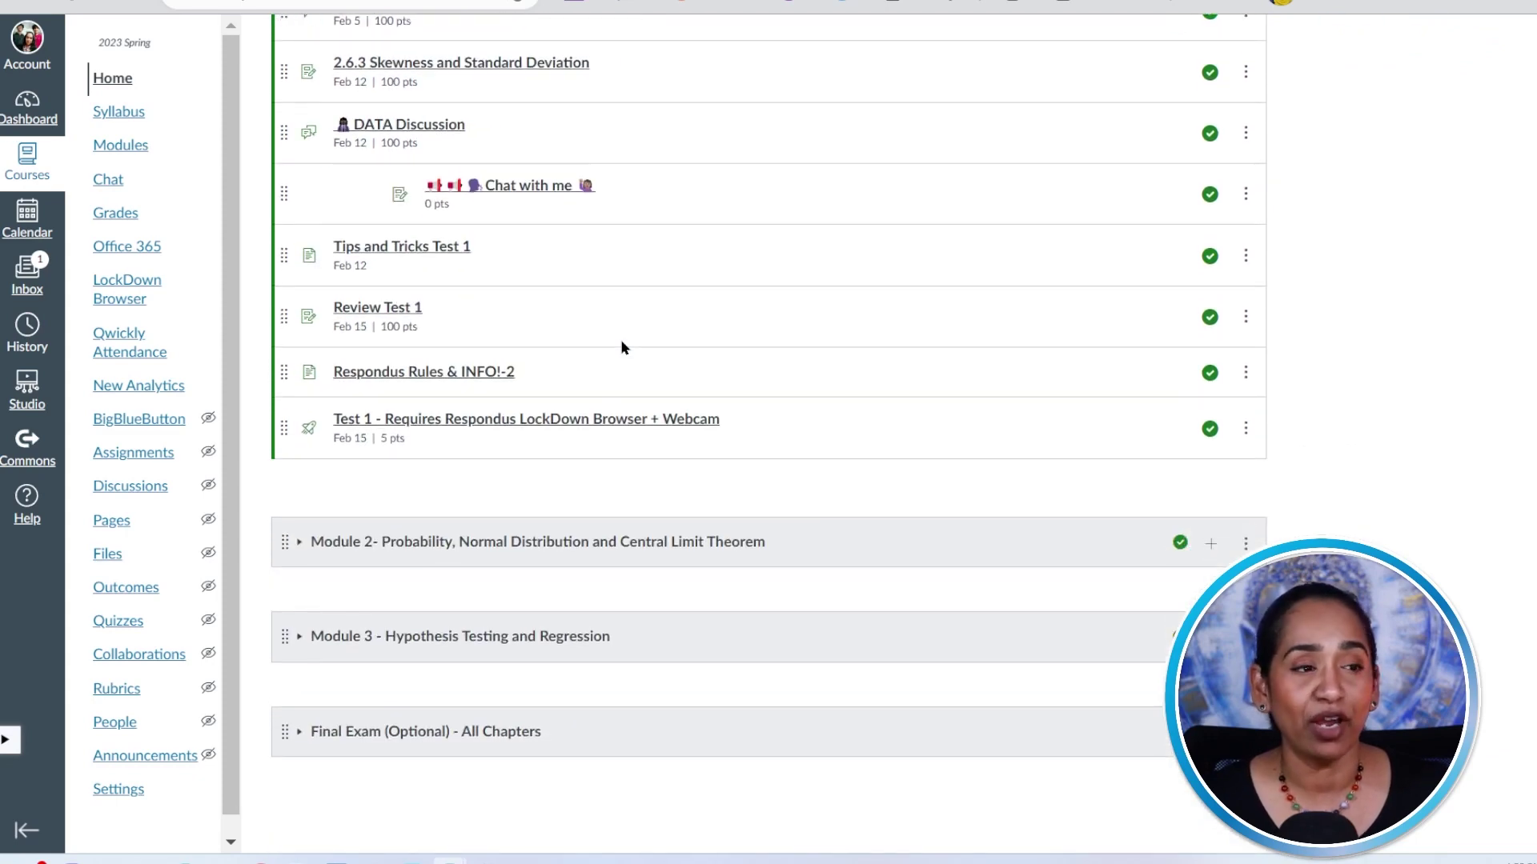
{"action": "left_click", "coordinate": [416, 549]}
{"action": "scroll", "coordinate": [730, 560], "scroll_direction": "down", "scroll_amount": 3}
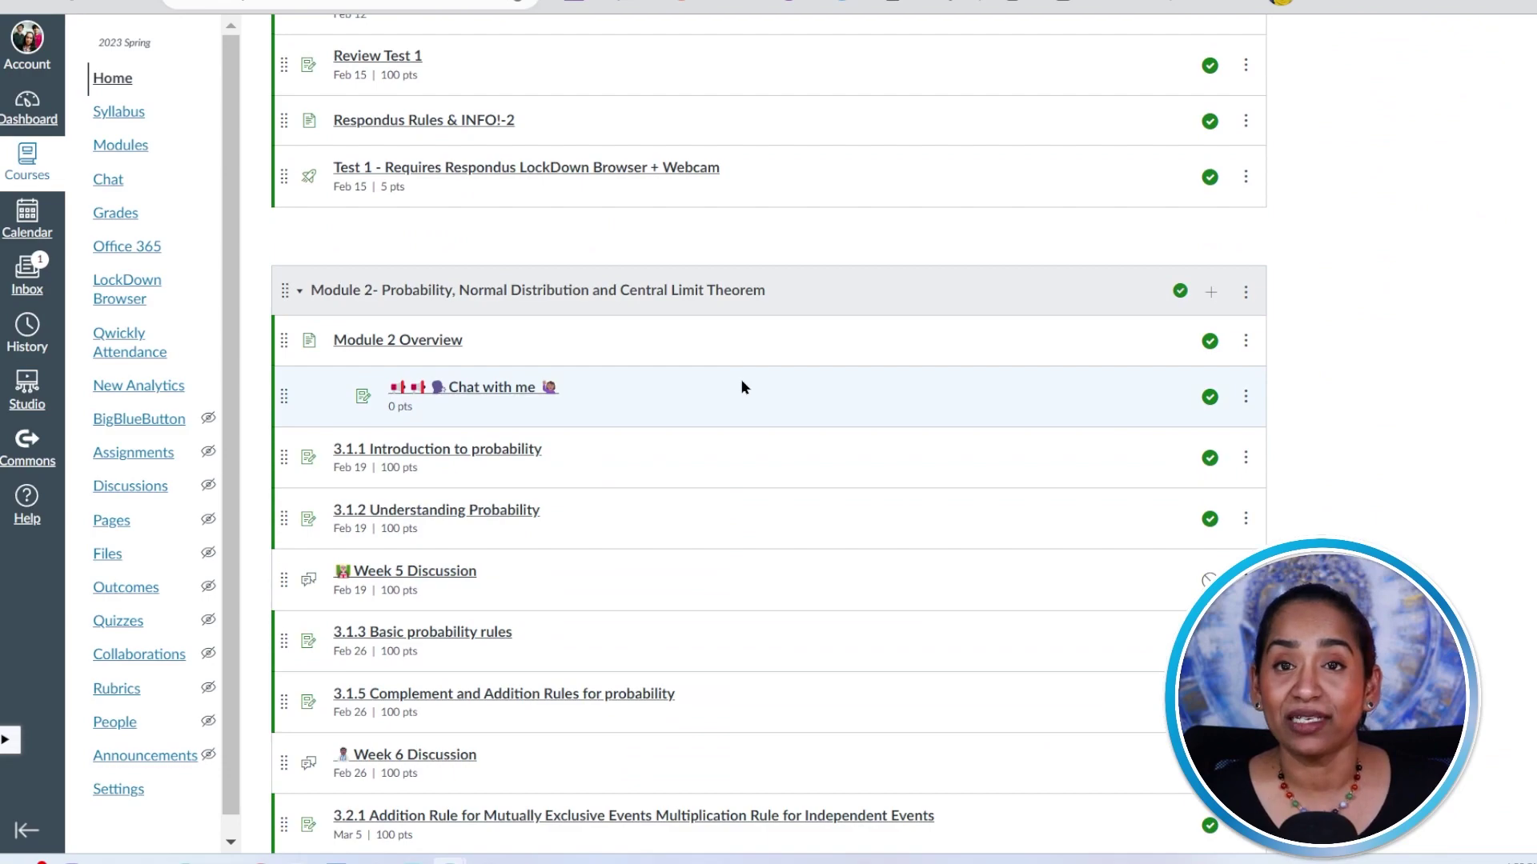
{"action": "scroll", "coordinate": [744, 387], "scroll_direction": "down", "scroll_amount": 10}
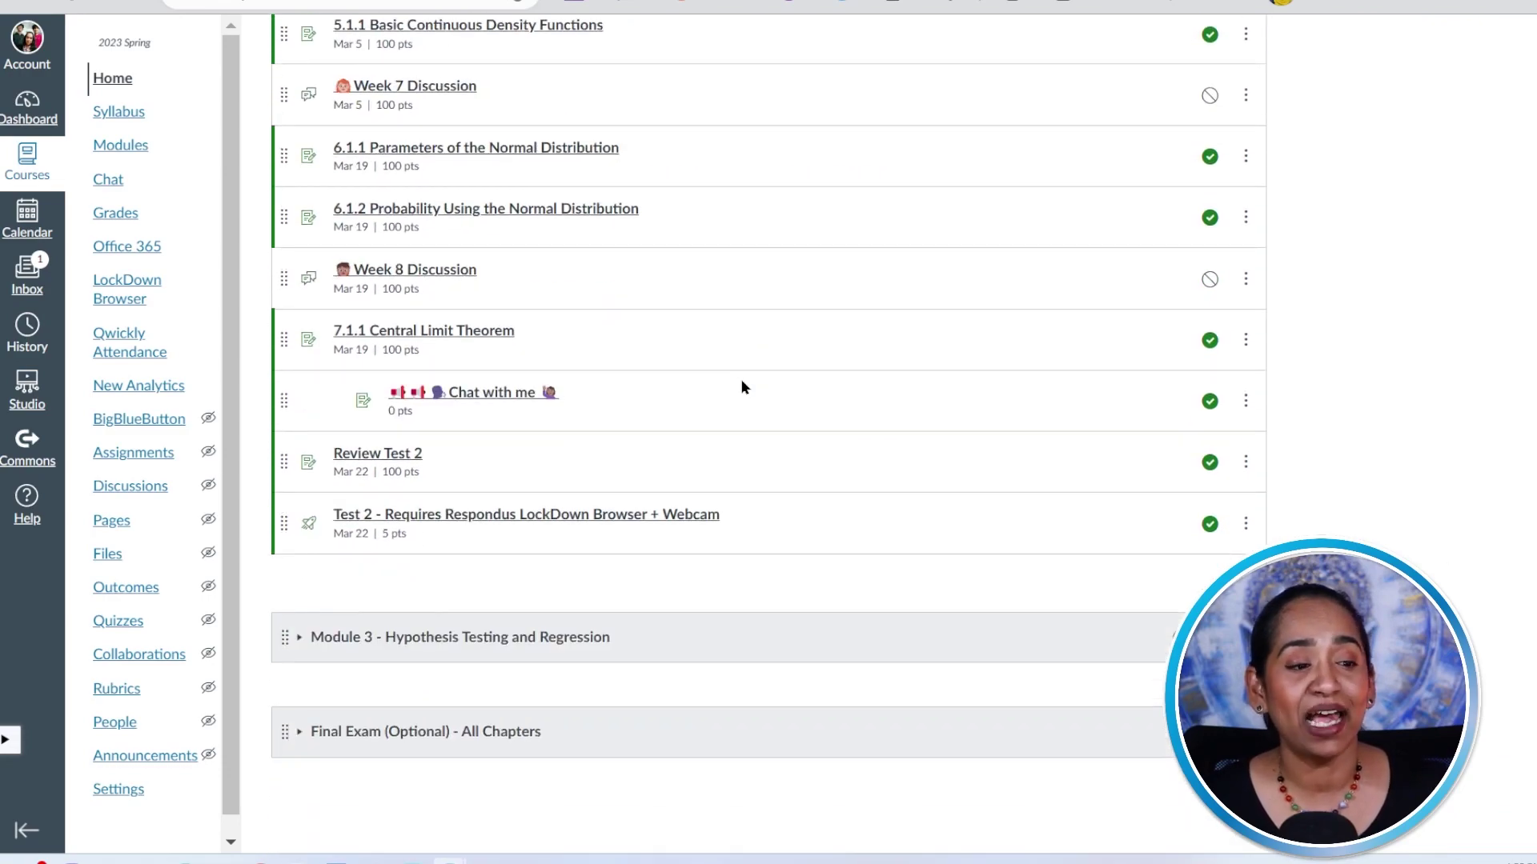